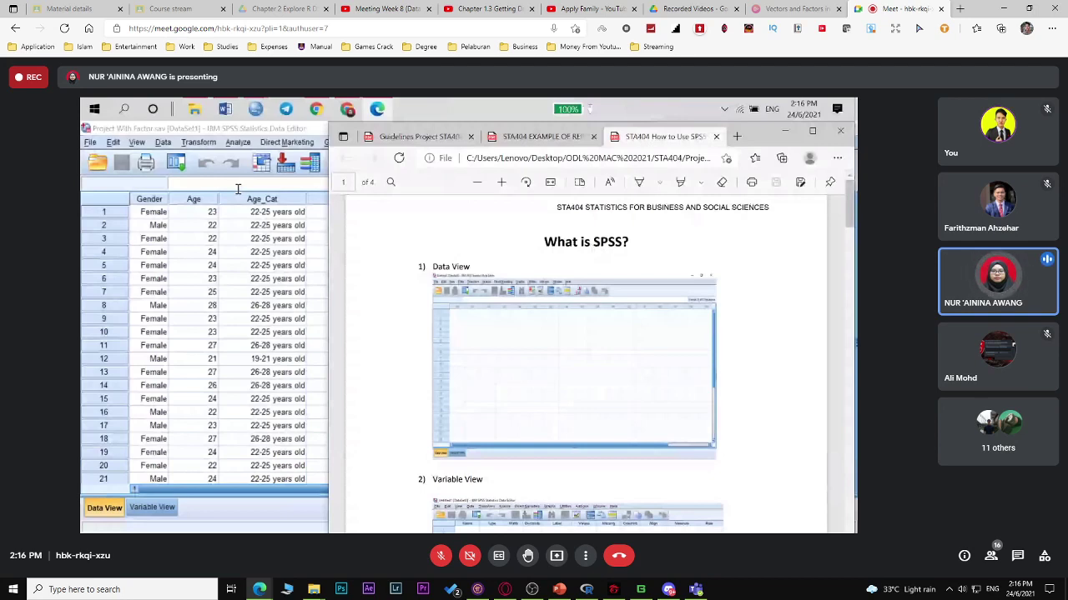
# Look over the example dataset in SPSS and the Data View and Variable View sections of the PDF guide.
pyautogui.click(237, 188)
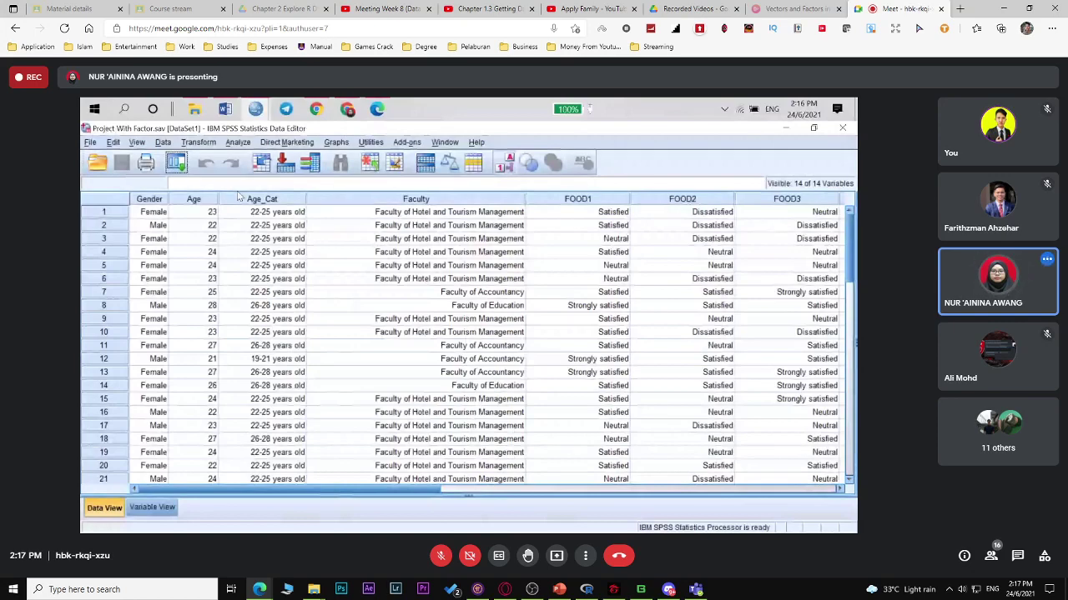
pyautogui.click(255, 110)
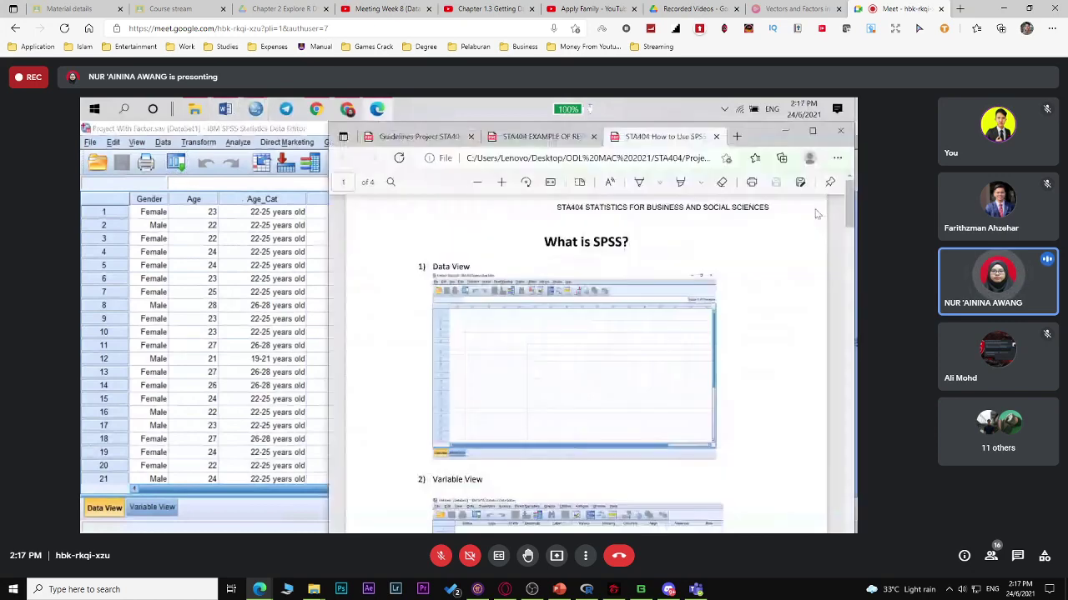
pyautogui.moveTo(849, 213); pyautogui.dragTo(853, 263)
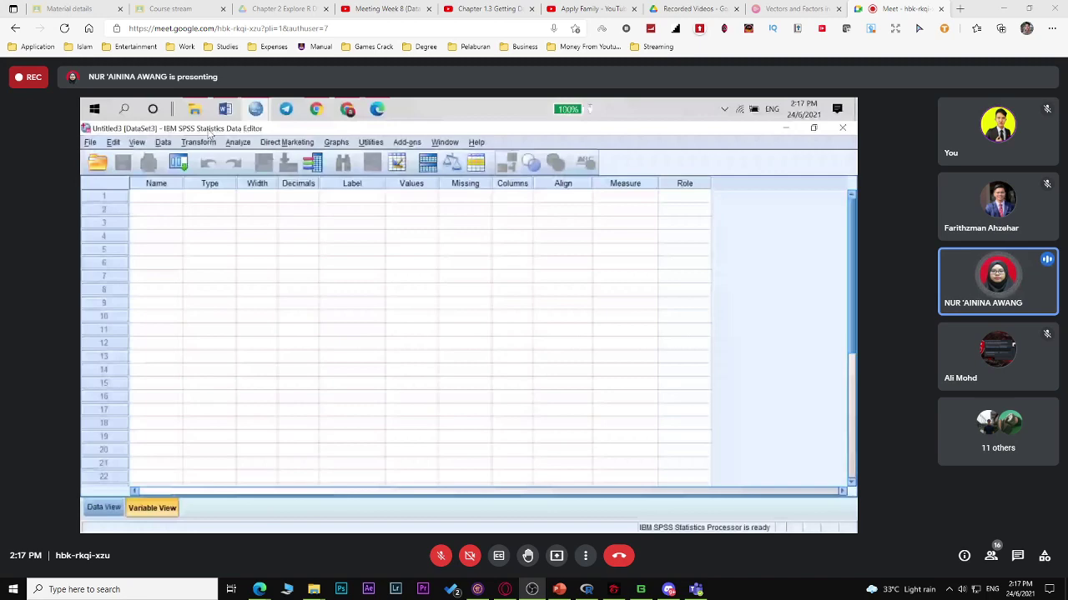
# Define a first variable named Age and check the demographic questions of the questionnaire in Word.
pyautogui.click(165, 197)
pyautogui.write('Age')
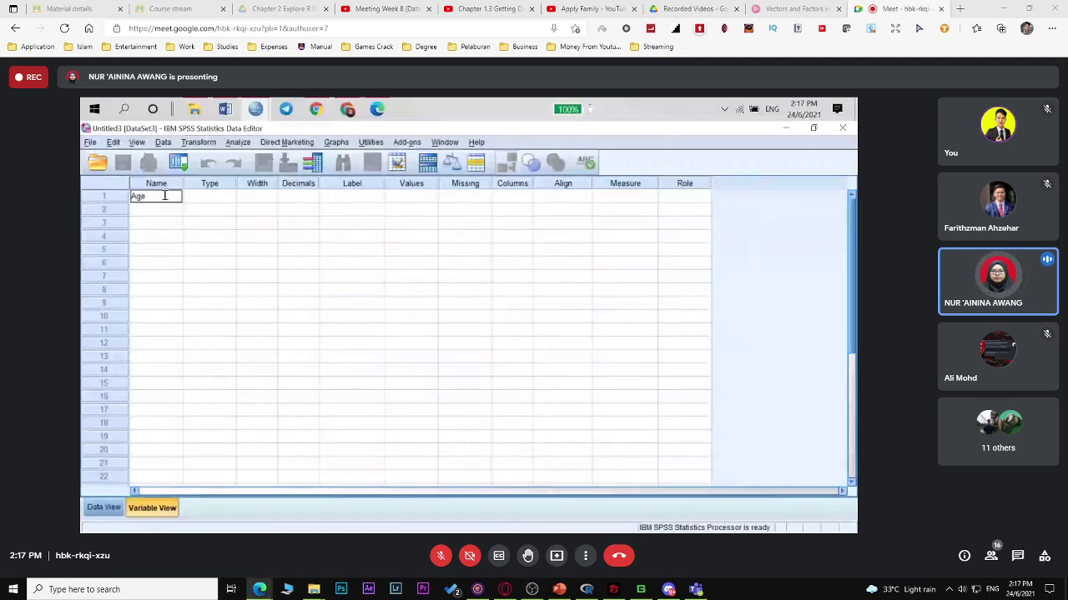
pyautogui.click(223, 121)
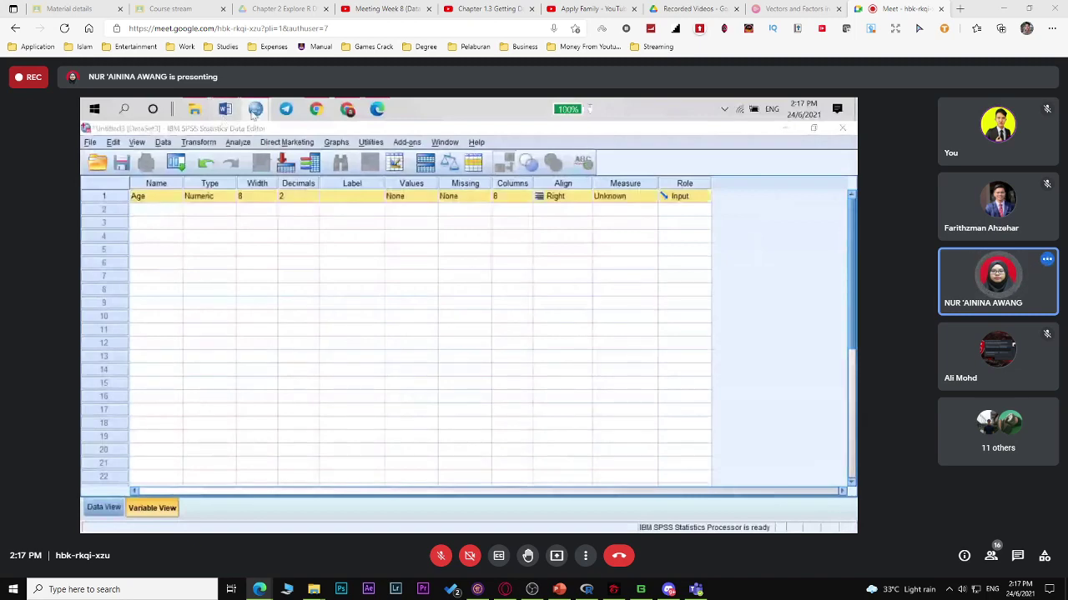
pyautogui.click(800, 137)
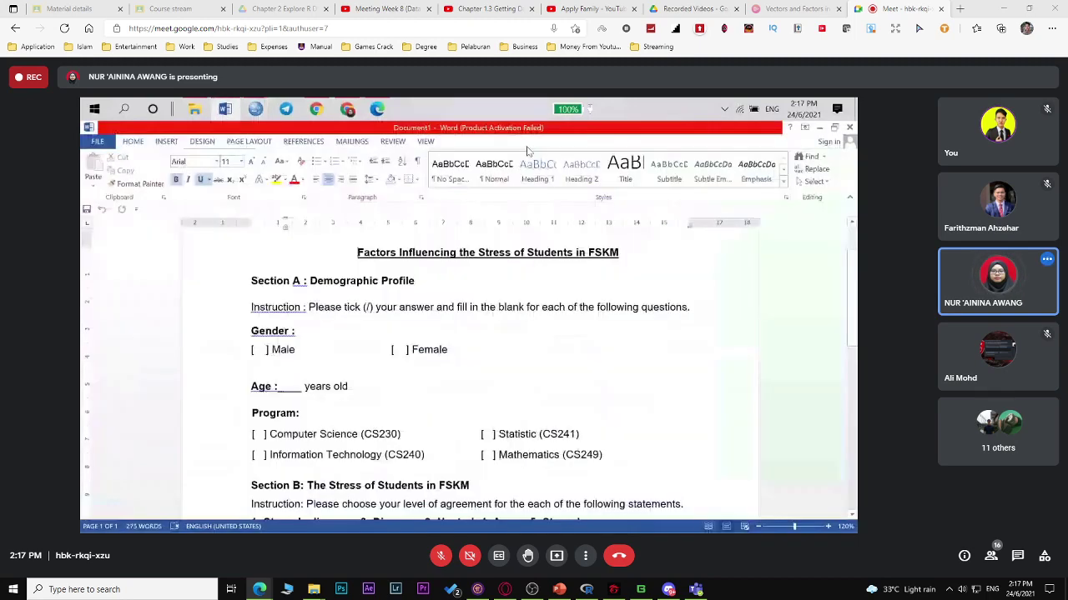
pyautogui.click(256, 109)
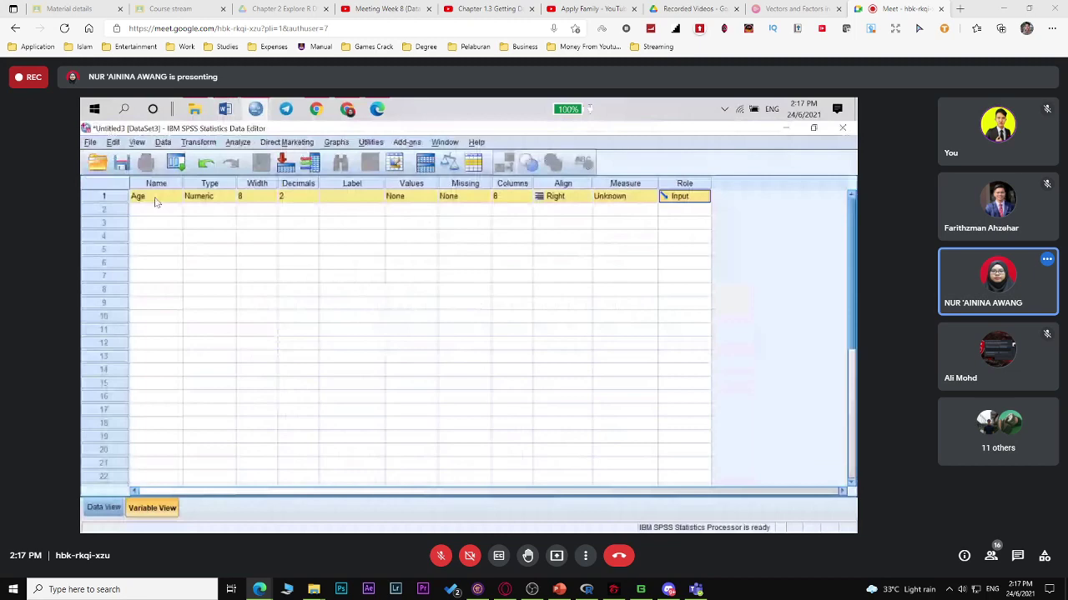
# Try to copy the Age variable name into the second variable row.
pyautogui.rightClick(154, 202)
pyautogui.rightClick(141, 213)
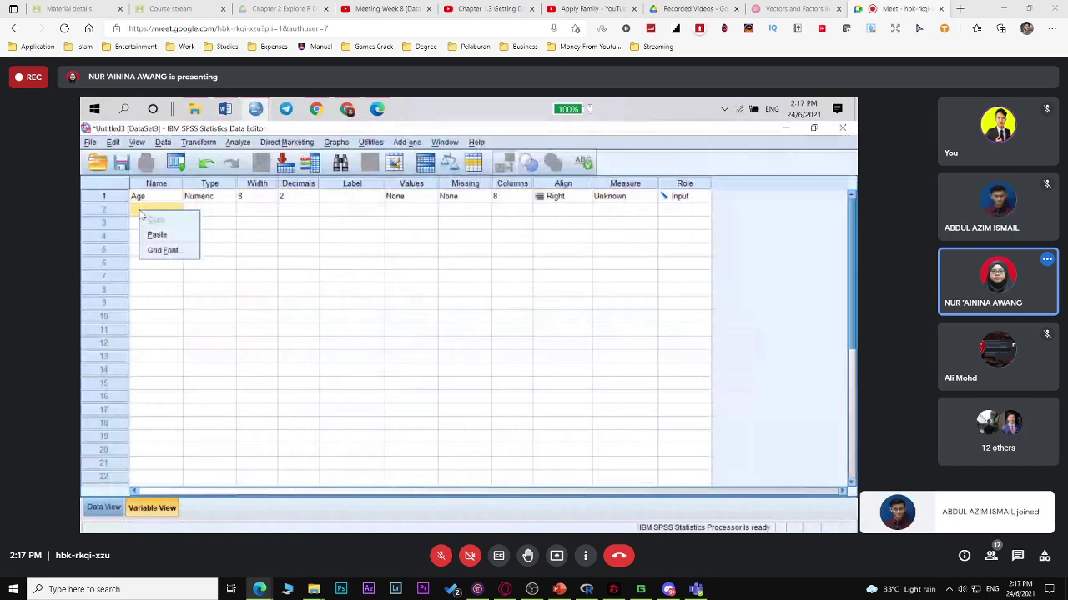
pyautogui.click(157, 234)
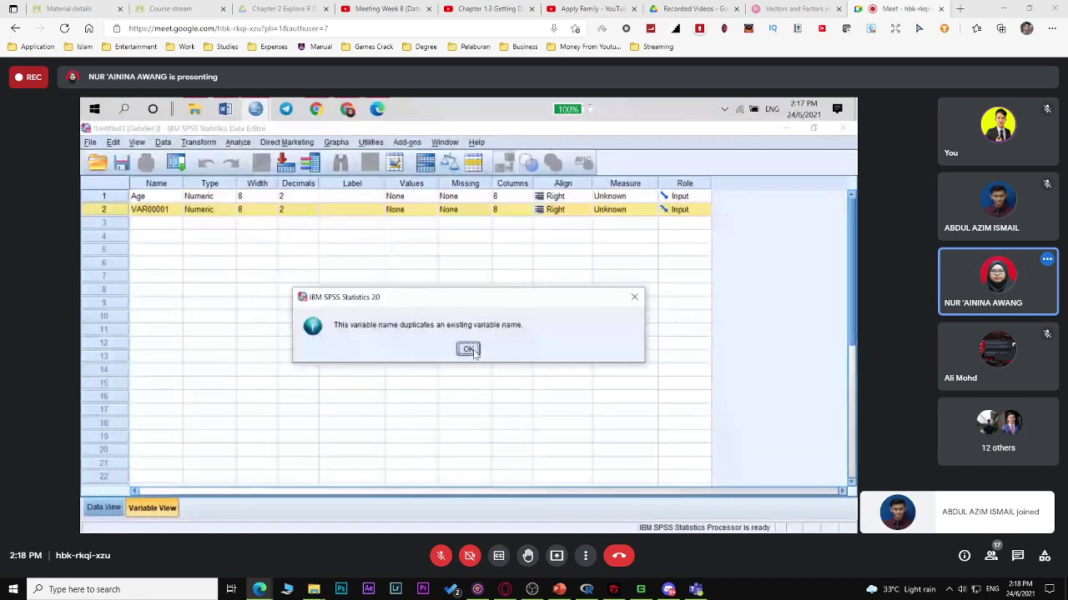
pyautogui.click(469, 349)
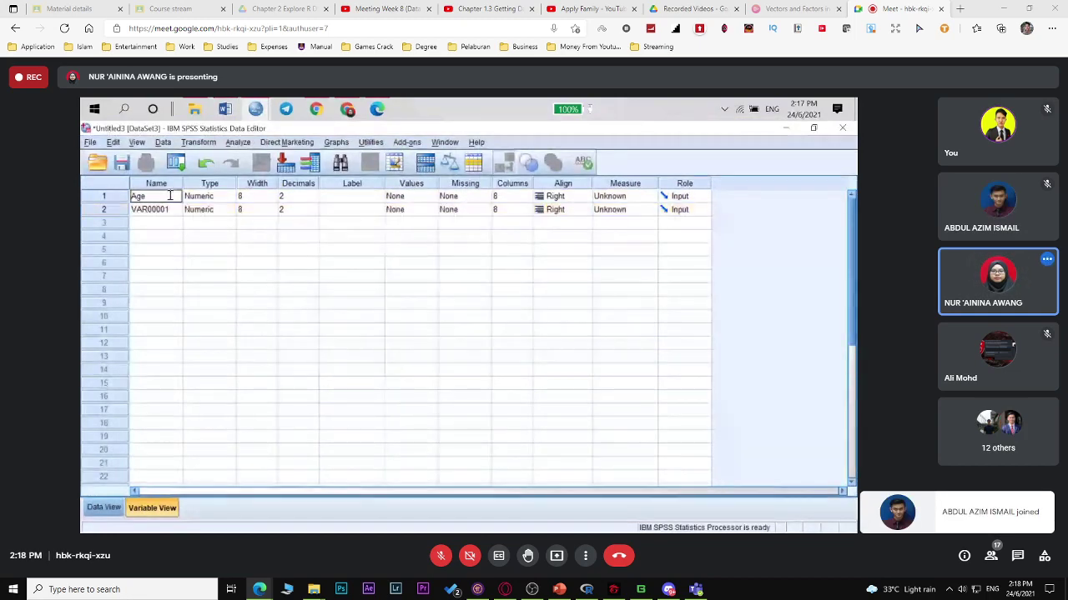
# Name the first three variables Gender, Age and Program, checking them against the demographic section of the Word questionnaire.
pyautogui.write('Gender')
pyautogui.click(169, 211)
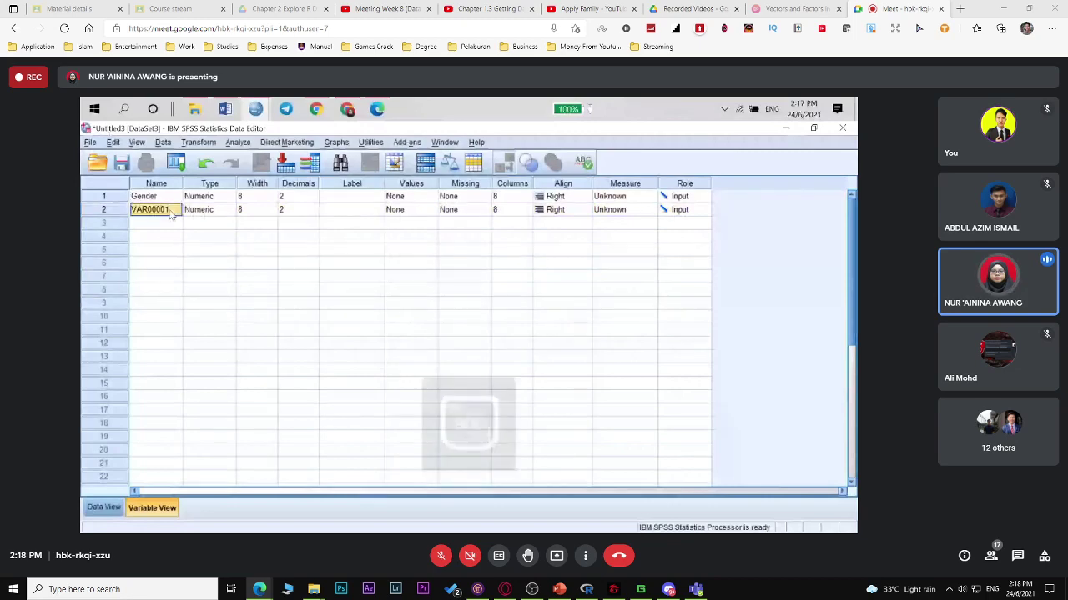
pyautogui.write('Age')
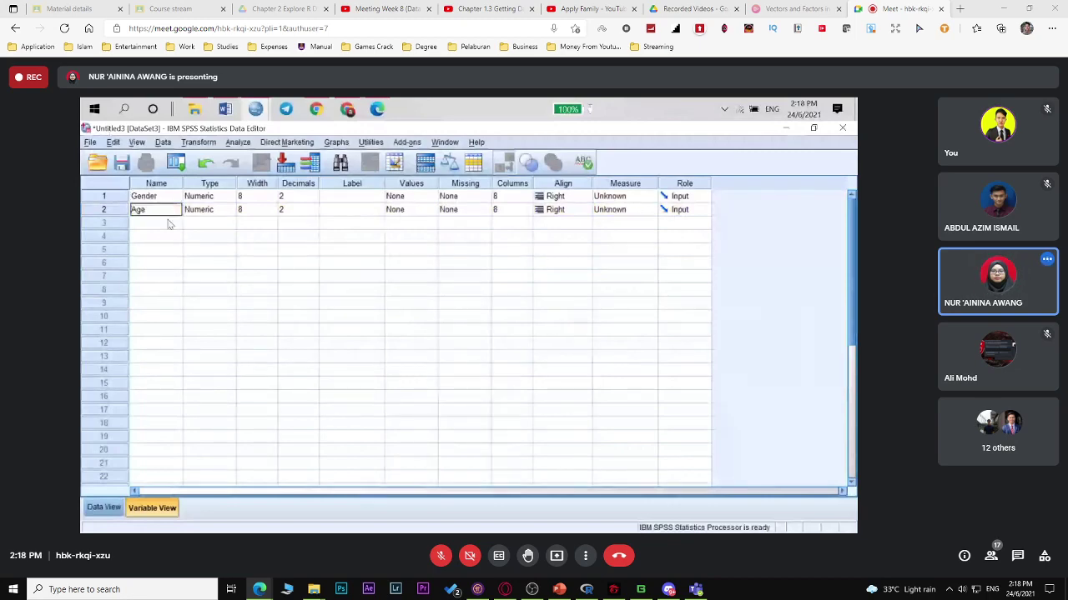
pyautogui.press('Return')
pyautogui.write('Pr')
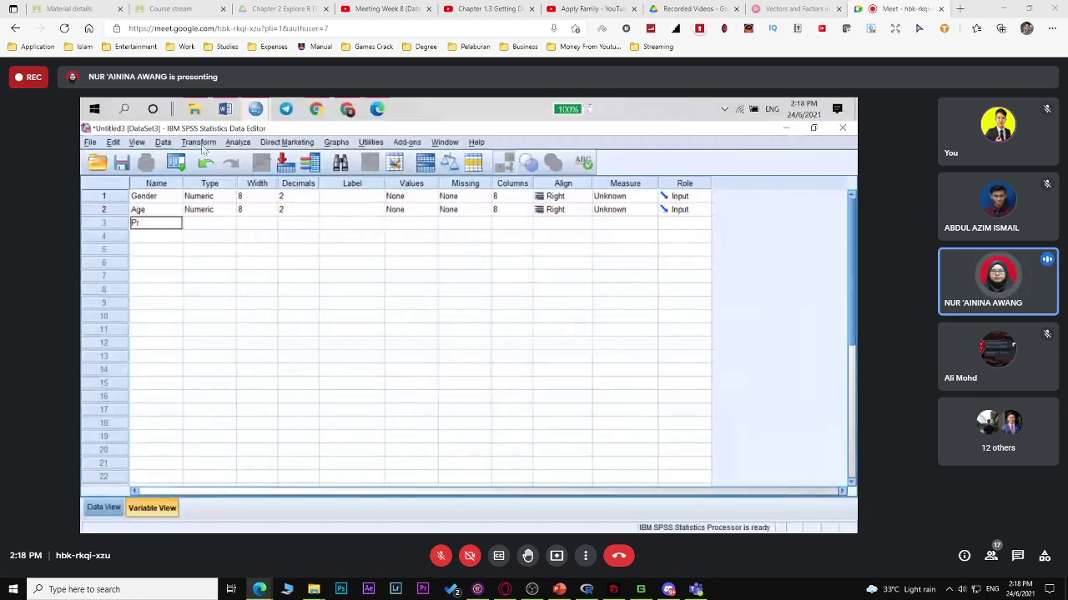
pyautogui.write('ogram')
pyautogui.hotkey('alt', 'Tab')
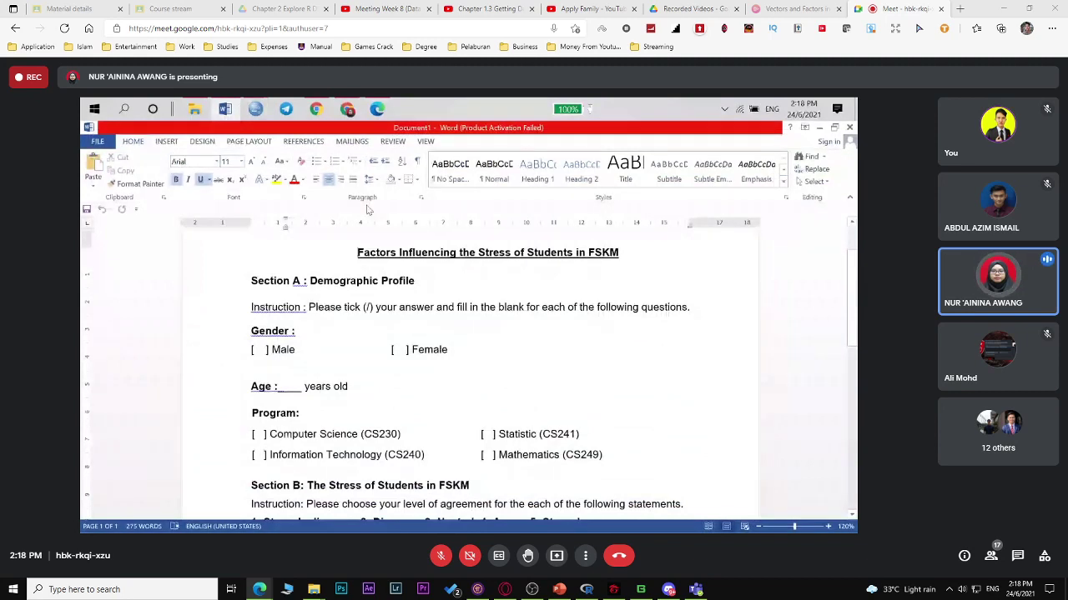
pyautogui.hotkey('alt', 'Tab')
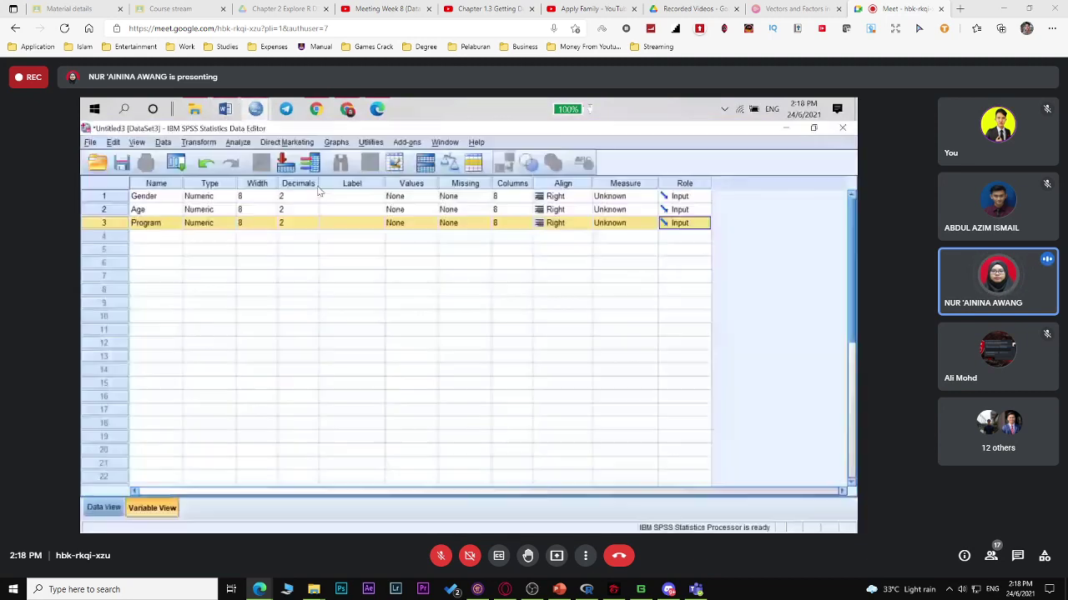
# Set the decimals of the Gender, Age and Program variables to 0.
pyautogui.click(286, 196)
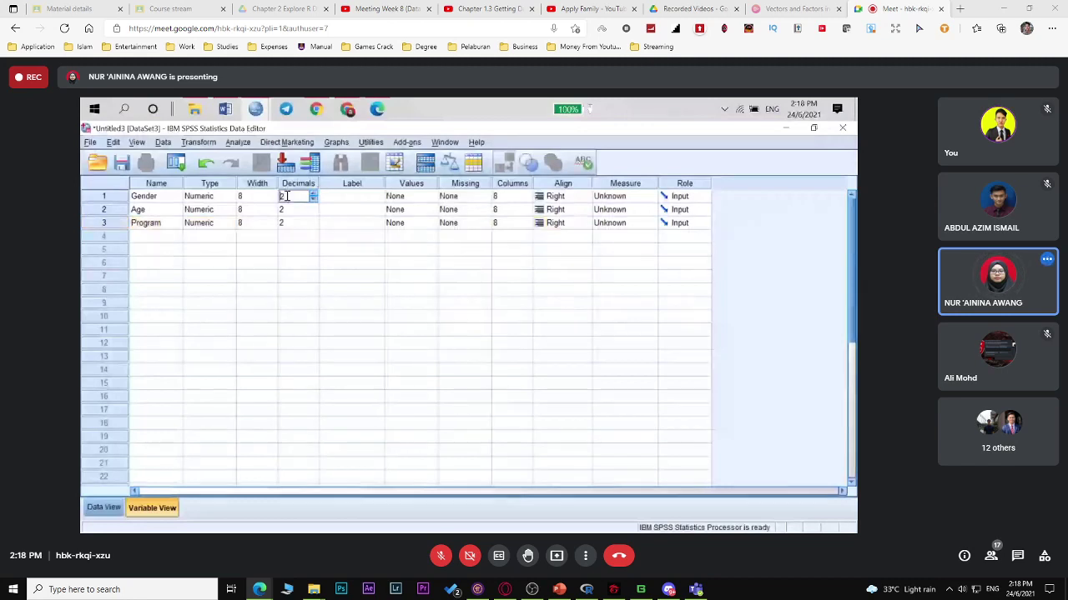
pyautogui.write('0')
pyautogui.click(313, 209)
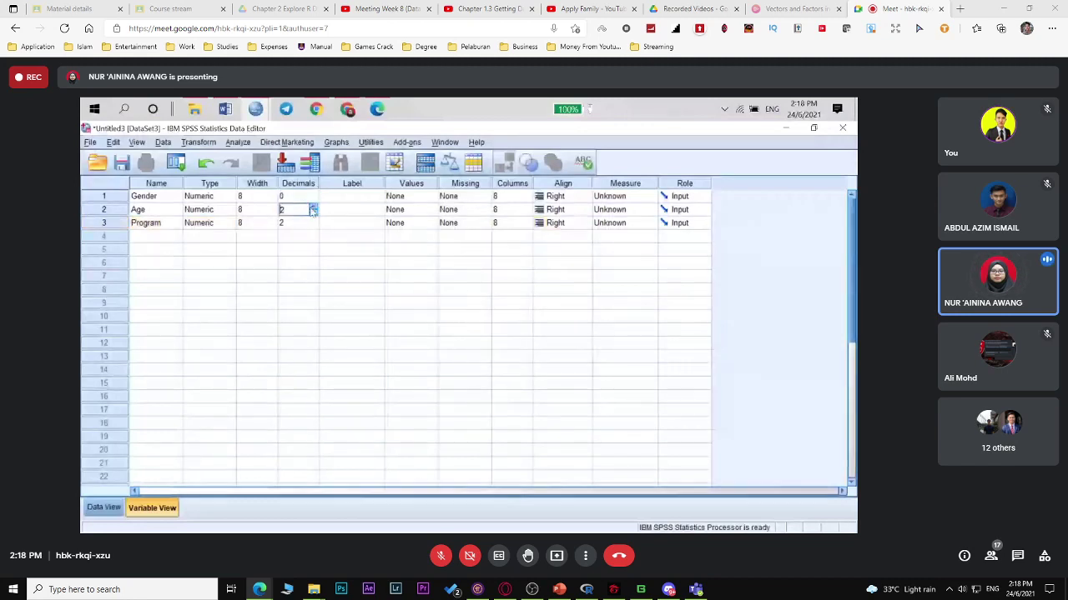
pyautogui.write('0')
pyautogui.click(303, 223)
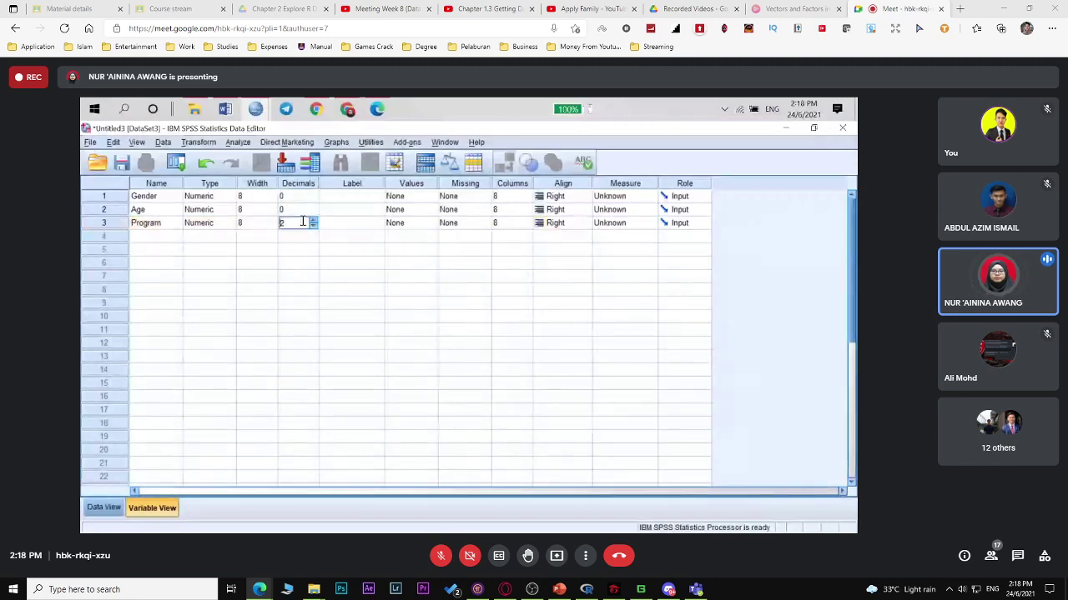
pyautogui.doubleClick(313, 226)
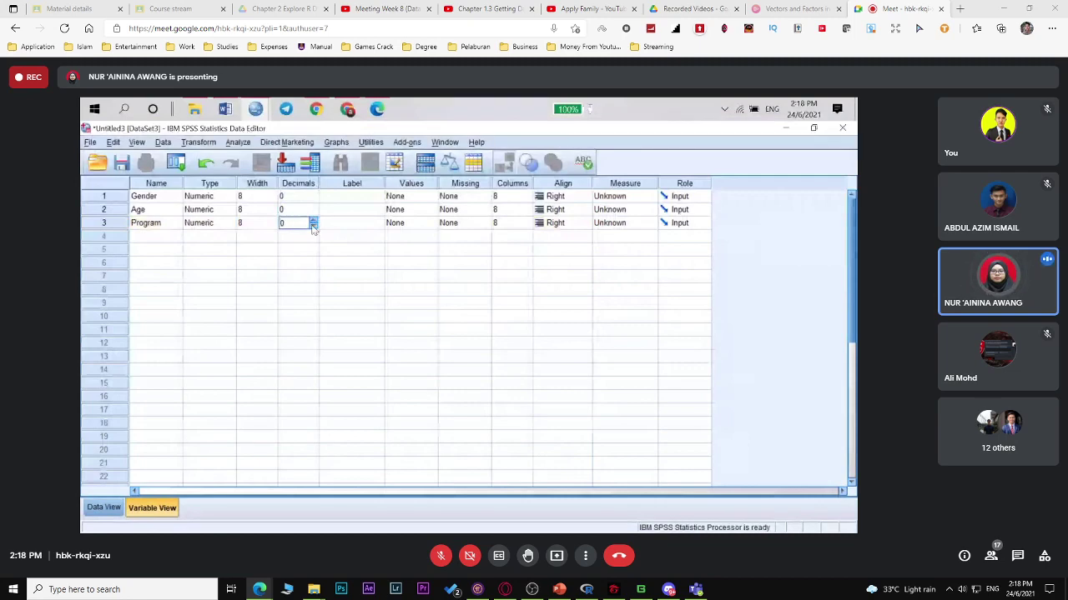
# Add a fourth variable named CGPA with 2 decimals.
pyautogui.click(167, 238)
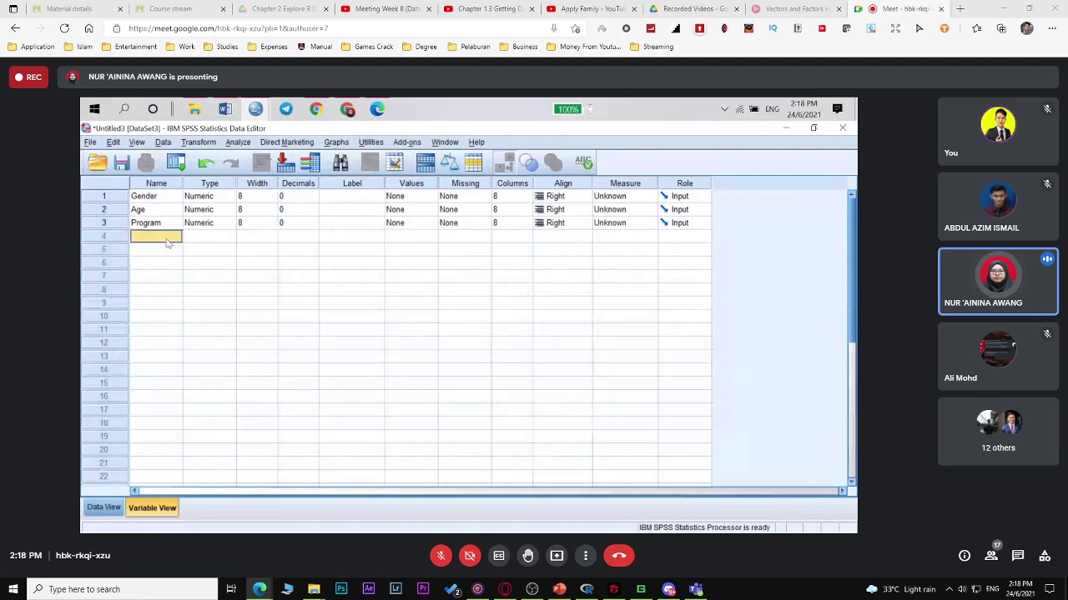
pyautogui.write('CGPA')
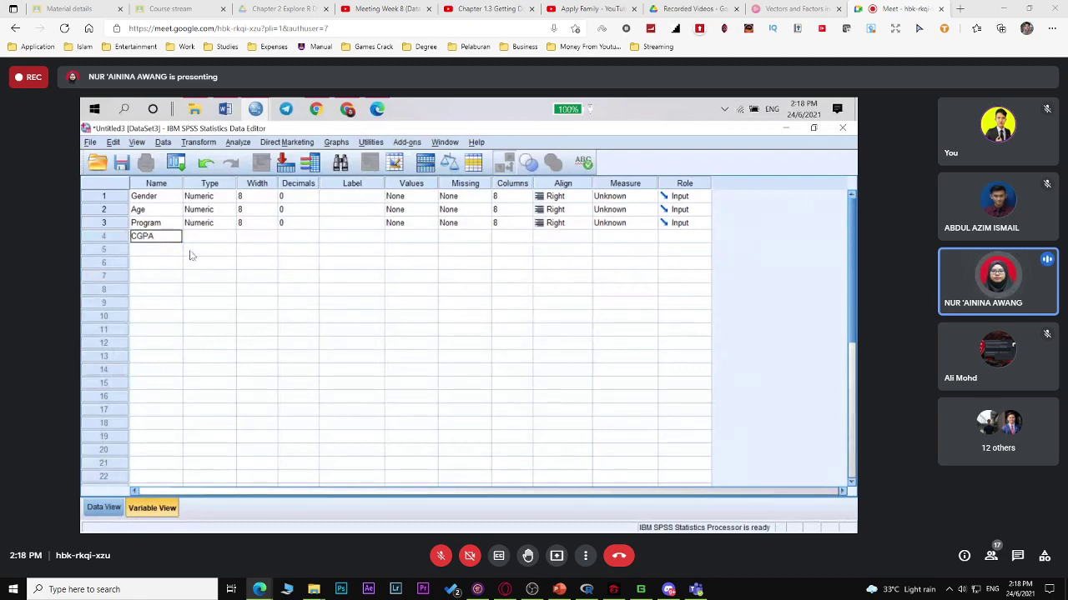
pyautogui.click(238, 241)
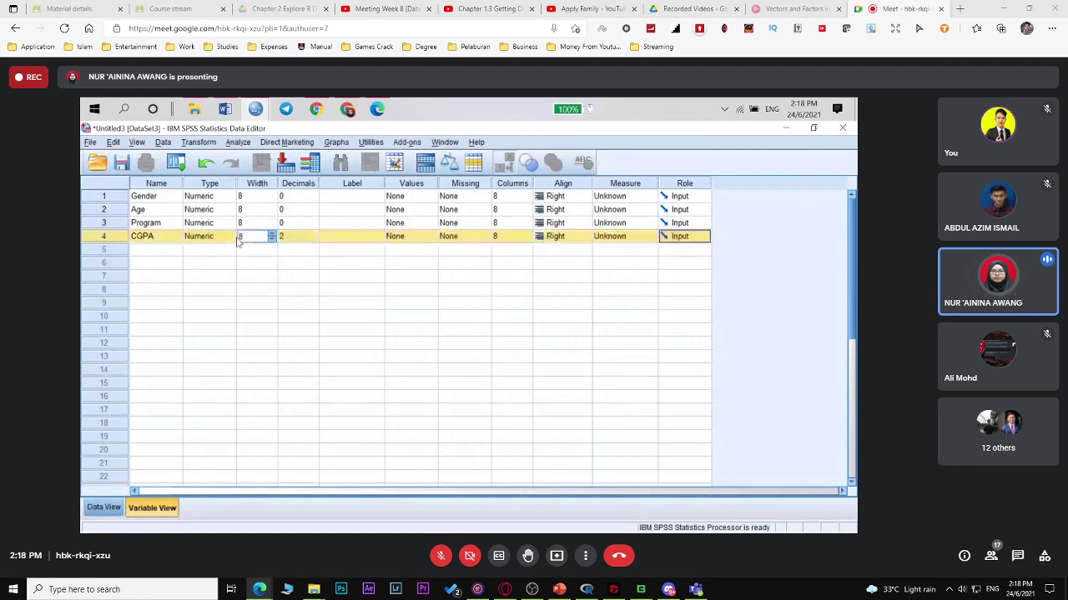
pyautogui.click(287, 240)
pyautogui.write('2')
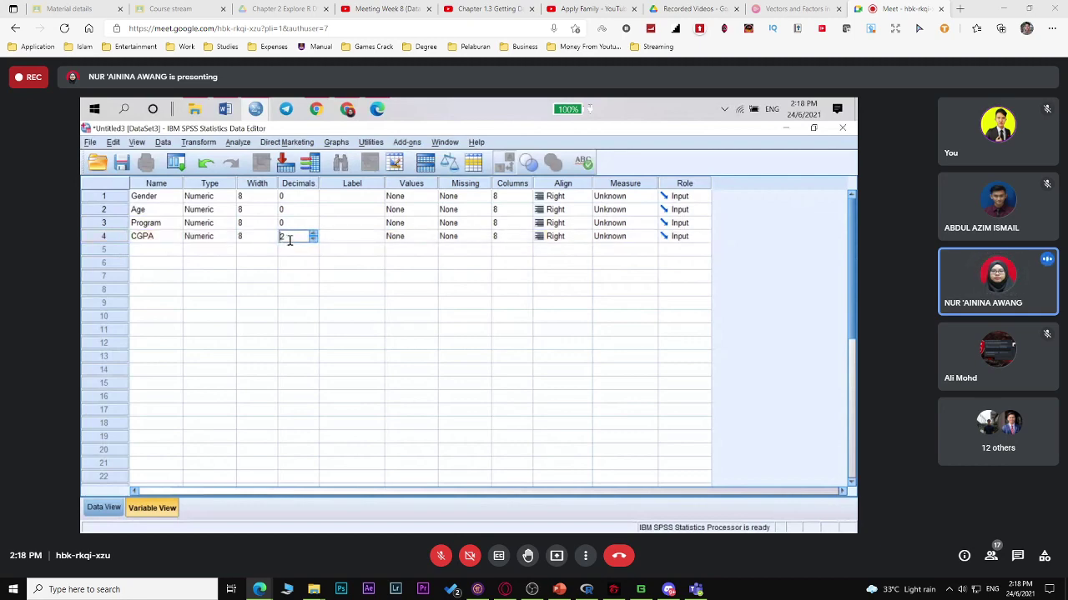
# Add variables Time_1 and Time_2 for the two Time Management questions in Section B of the Word questionnaire.
pyautogui.click(349, 197)
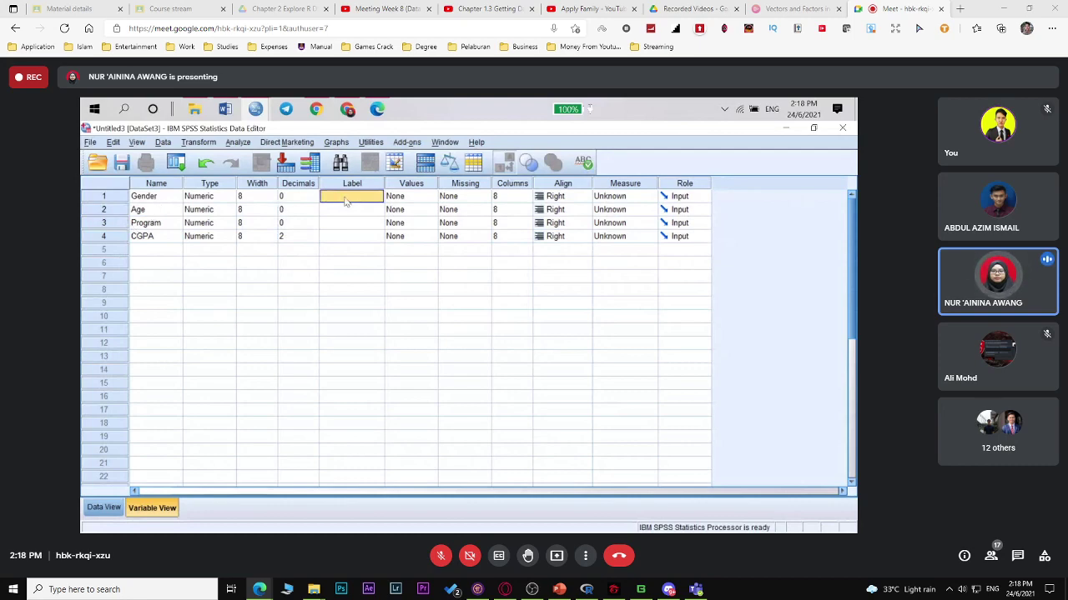
pyautogui.click(225, 109)
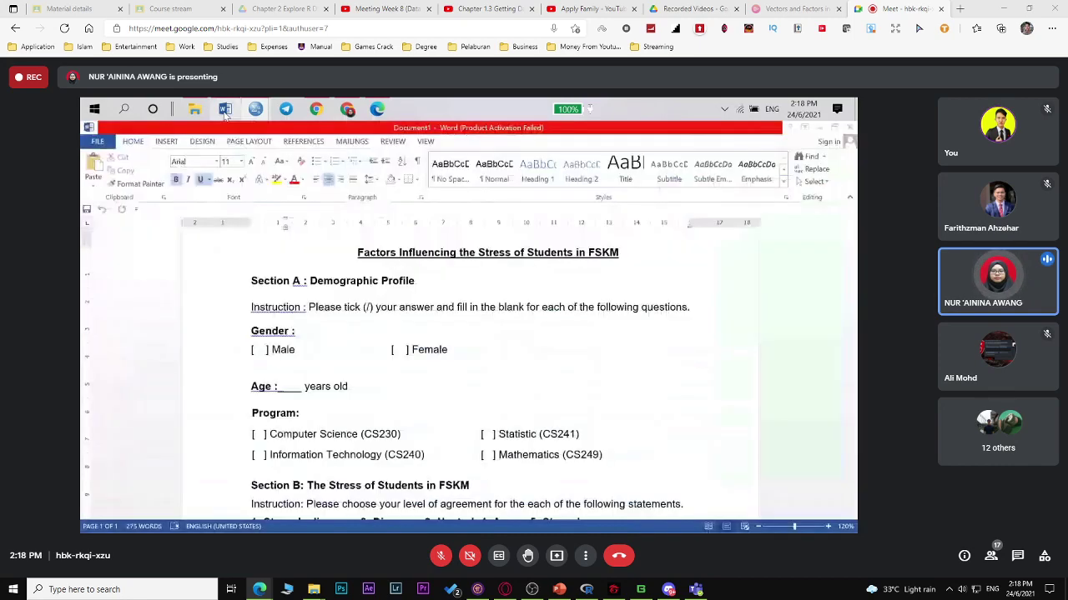
pyautogui.scroll(-5, 302, 351)
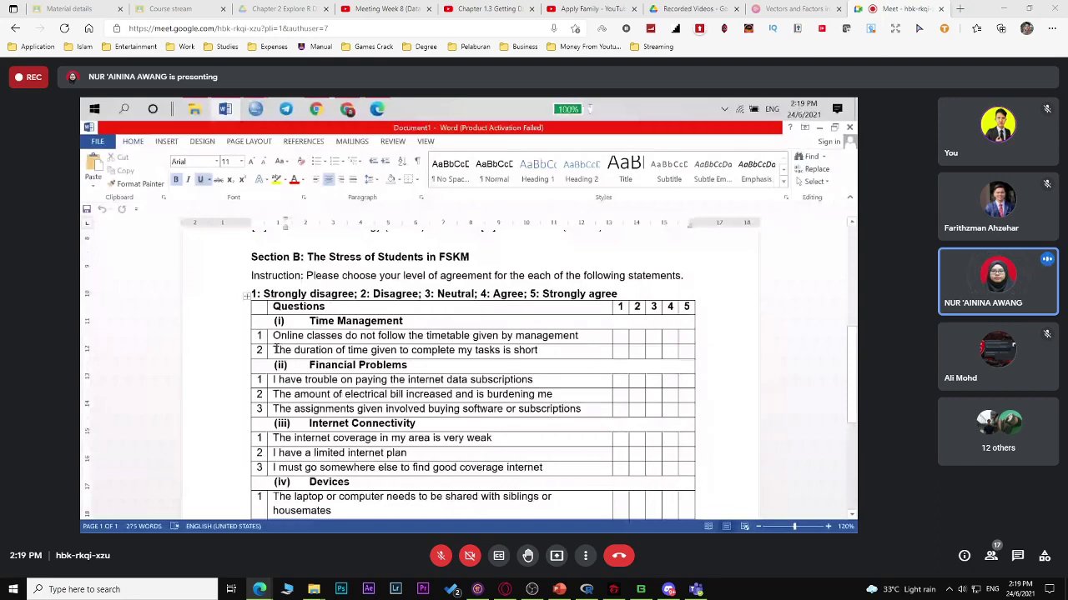
pyautogui.moveTo(258, 114)
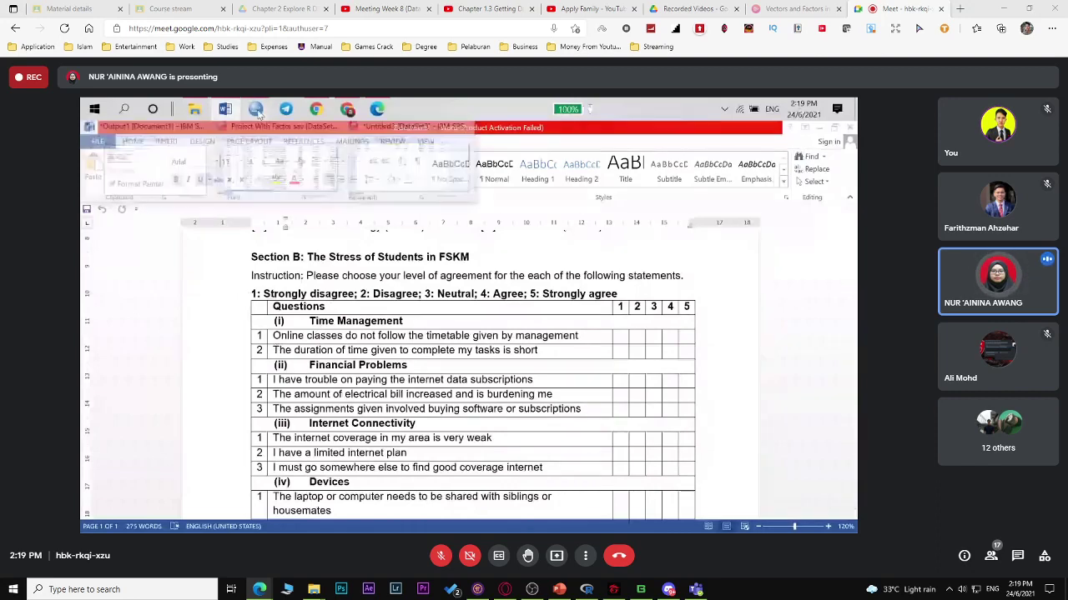
pyautogui.click(409, 127)
pyautogui.click(160, 250)
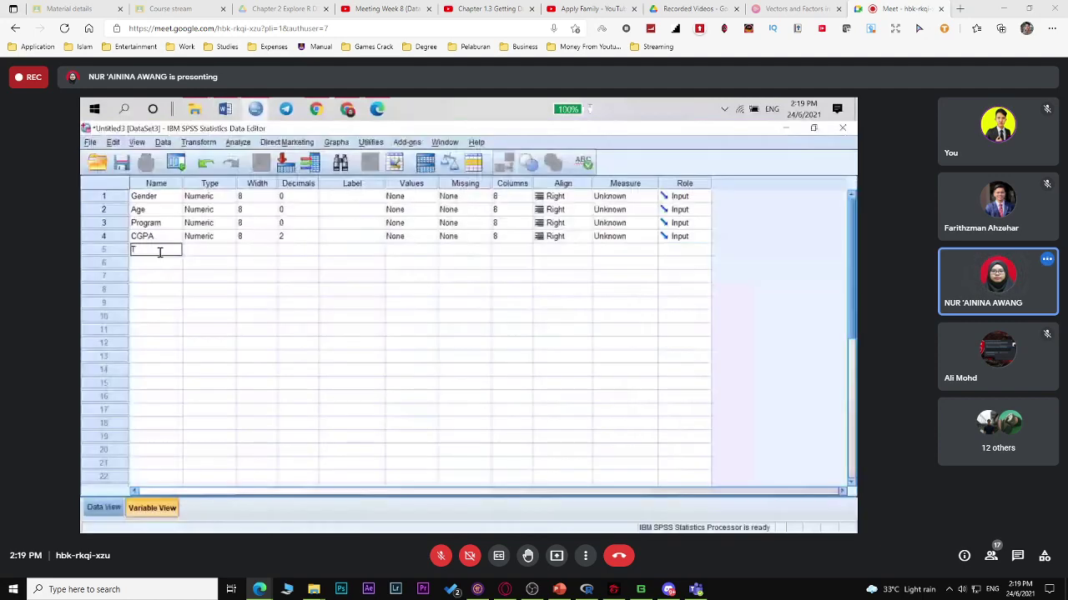
pyautogui.write('Time_1')
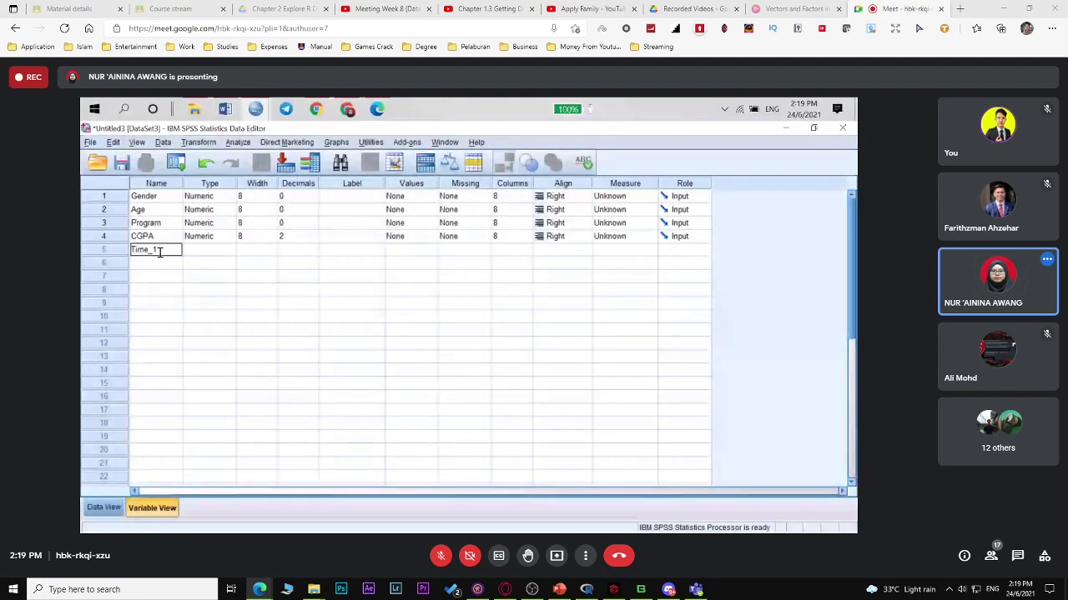
pyautogui.press('Return')
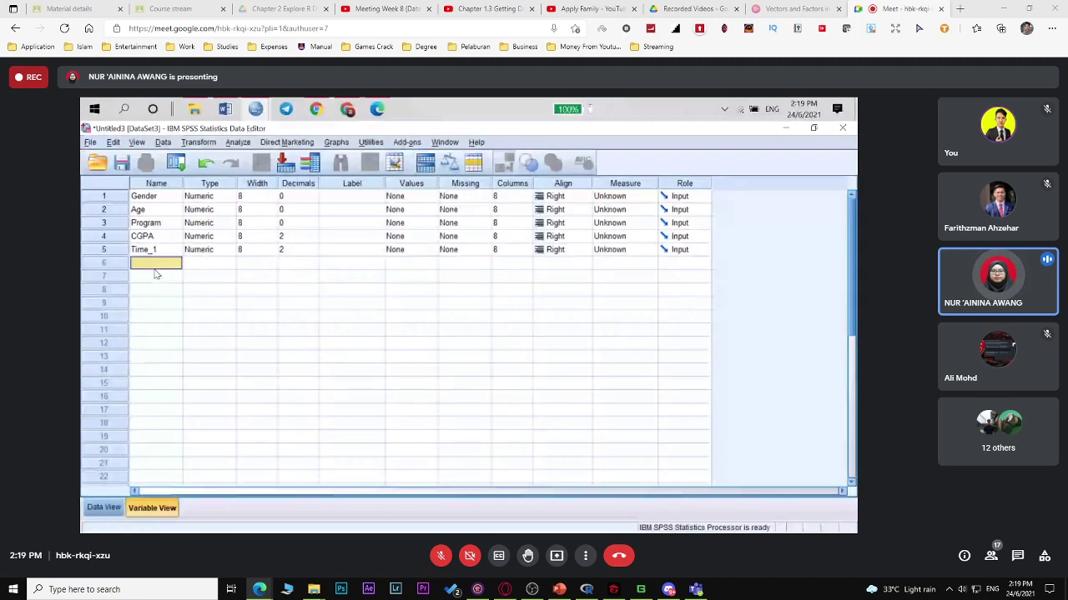
pyautogui.write('Time_2')
pyautogui.press('Return')
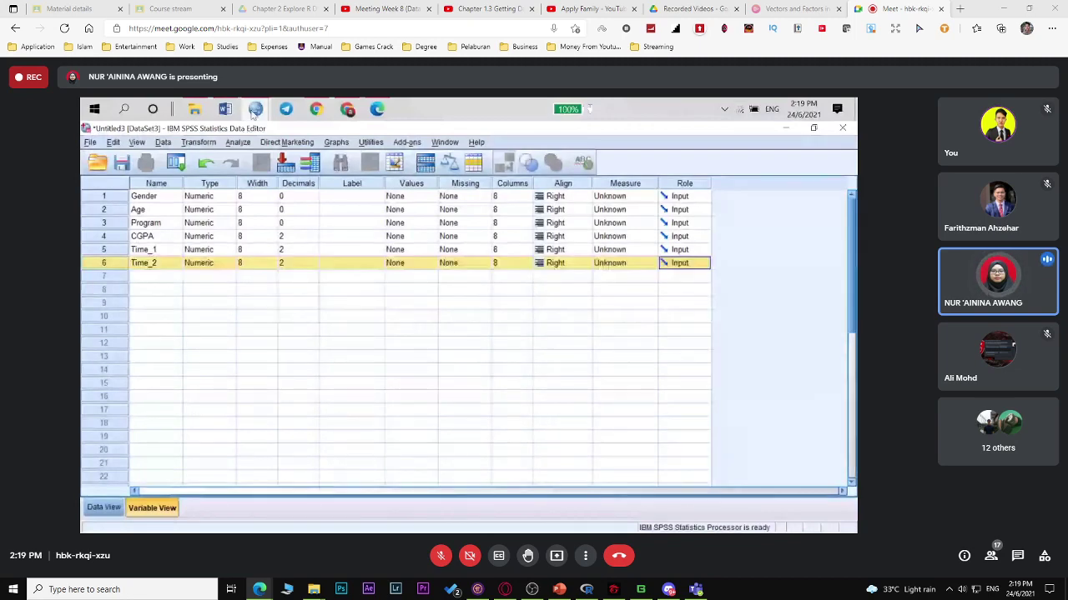
pyautogui.hotkey('alt', 'Tab')
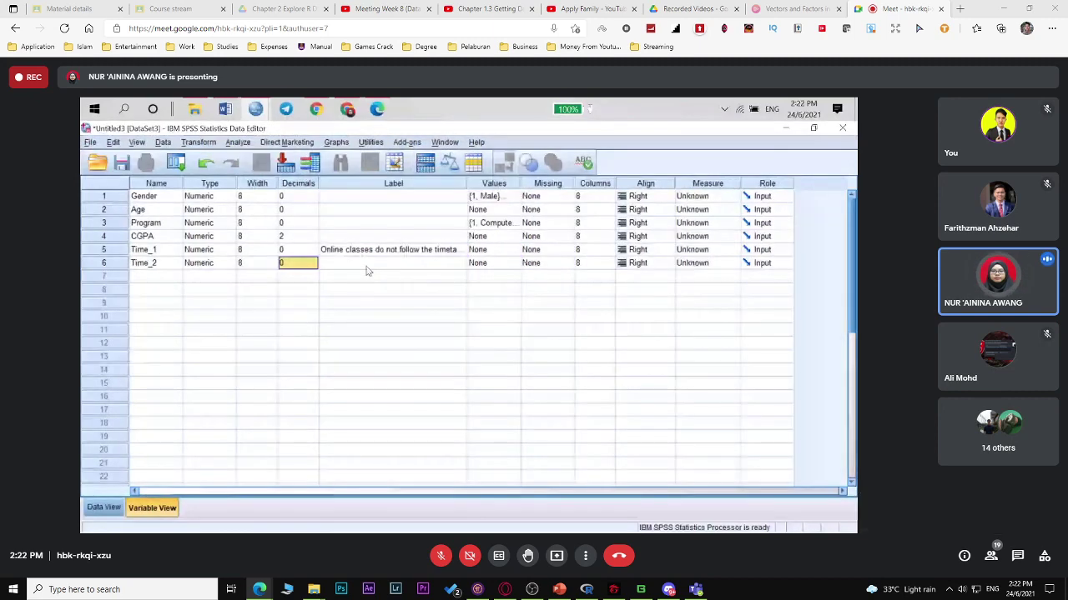
# Apply the agreement-scale value labels to Time_1 and Time_2, and set the measure of Time_1 to Ordinal.
pyautogui.click(492, 264)
pyautogui.hotkey('ctrl', 'v')
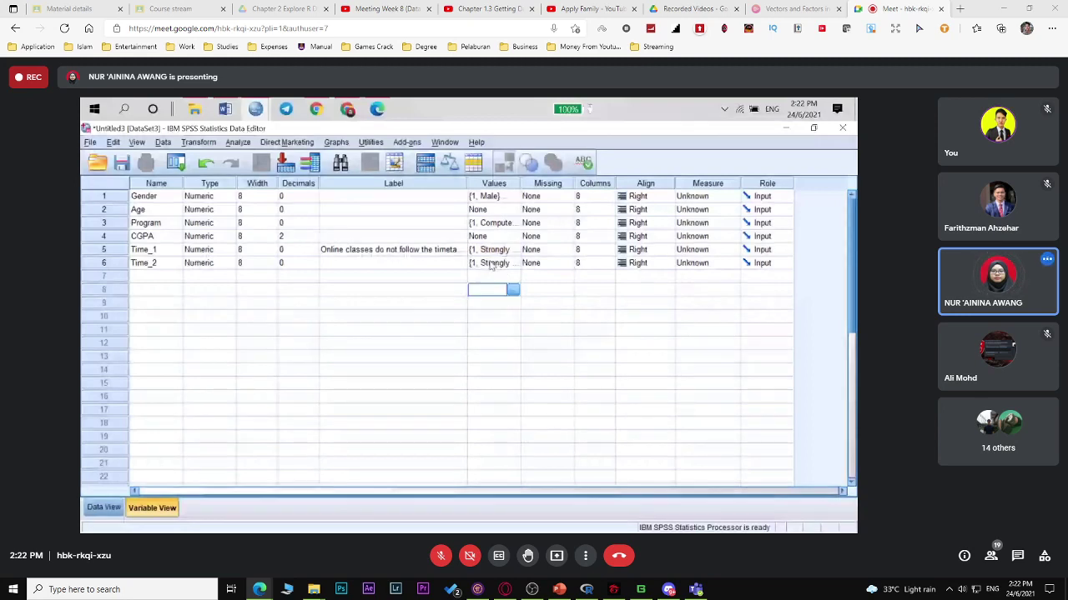
pyautogui.click(689, 253)
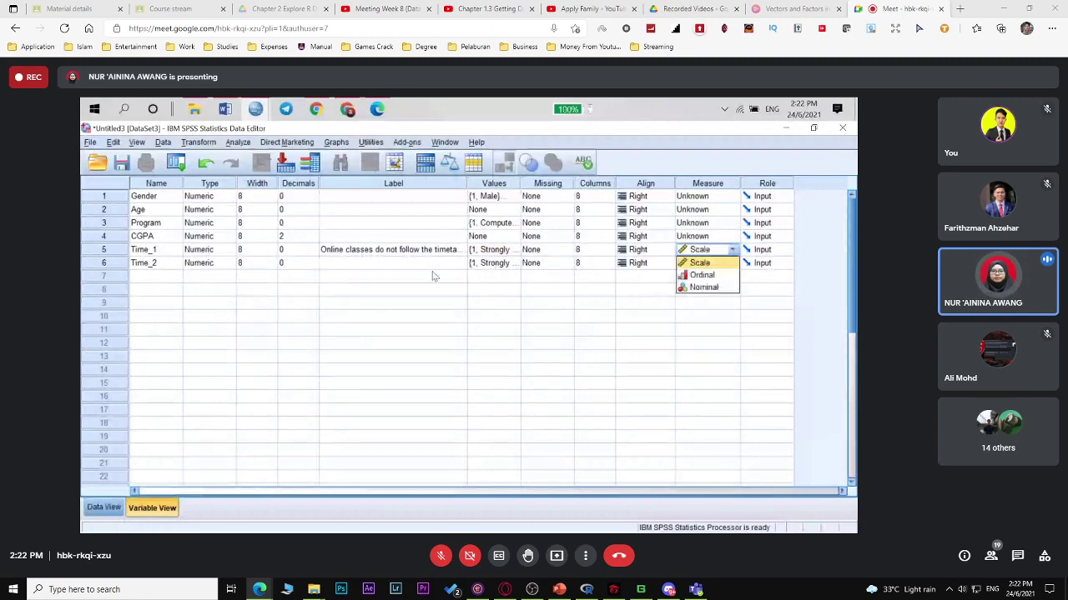
pyautogui.click(694, 275)
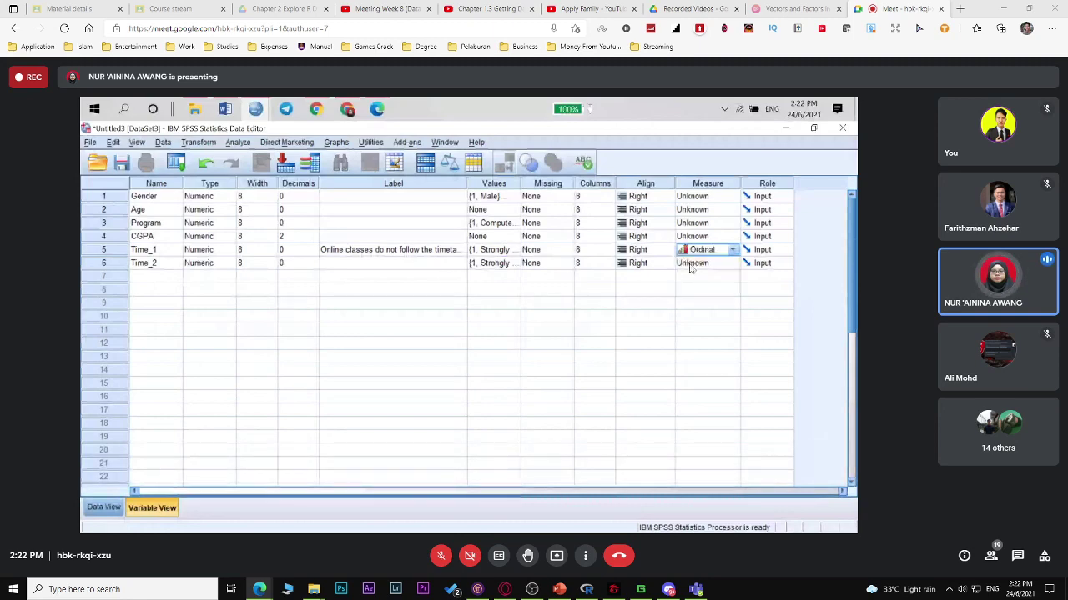
# Set the measure of Time_2 to Ordinal, Gender and Program to Nominal, and Age and CGPA to Scale.
pyautogui.click(691, 263)
pyautogui.hotkey('ctrl', 'v')
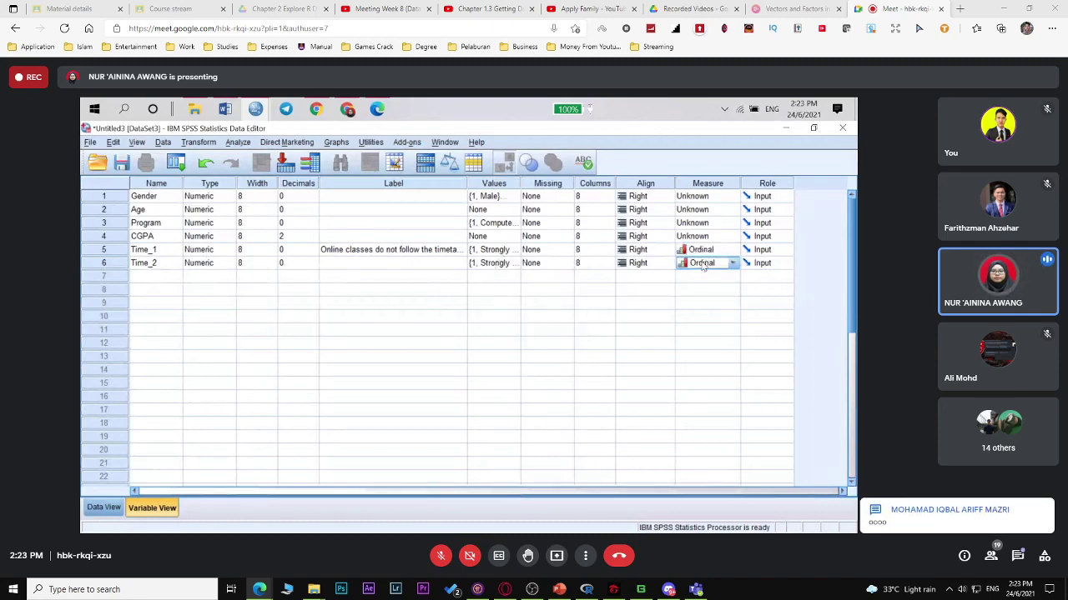
pyautogui.click(732, 196)
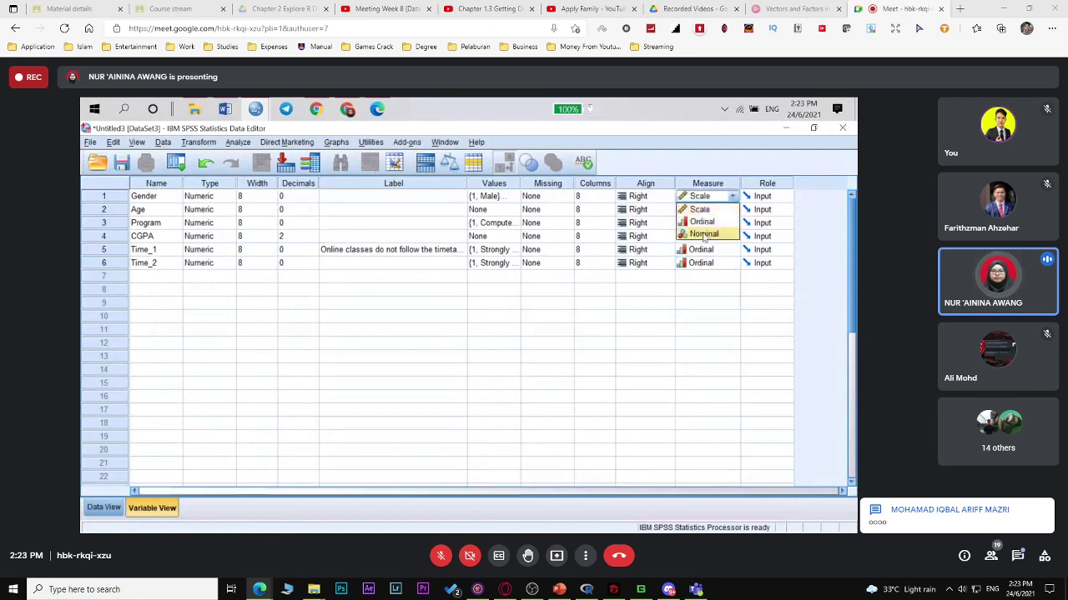
pyautogui.click(703, 236)
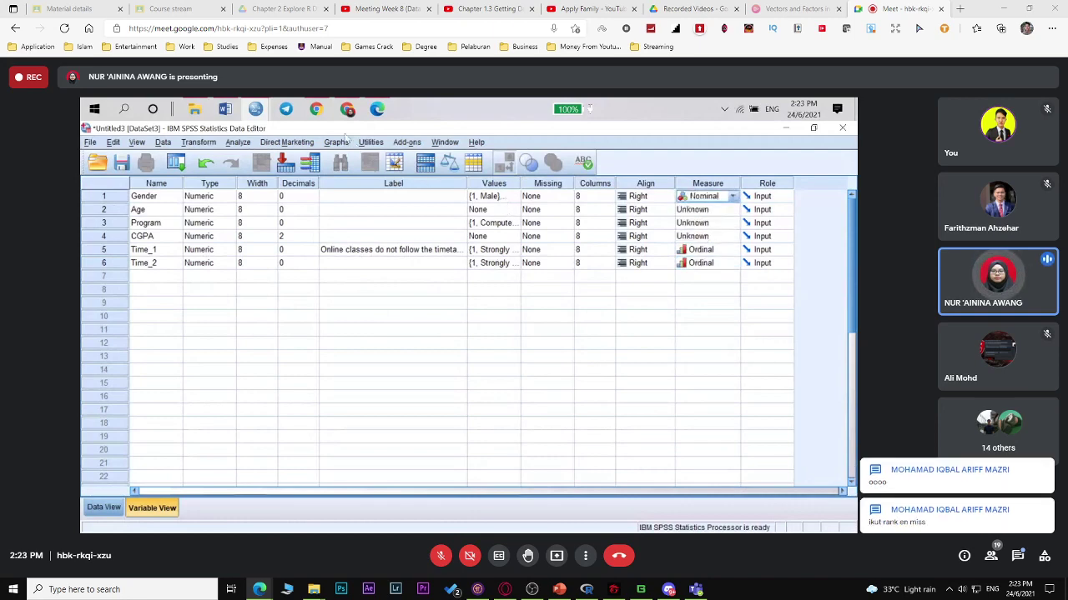
pyautogui.moveTo(343, 121)
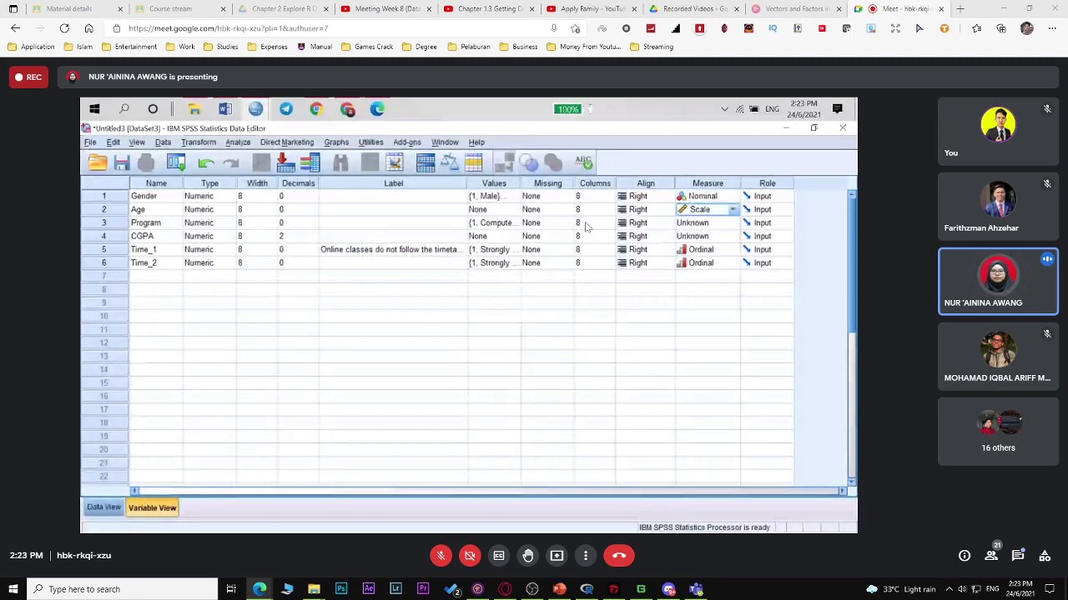
pyautogui.click(732, 222)
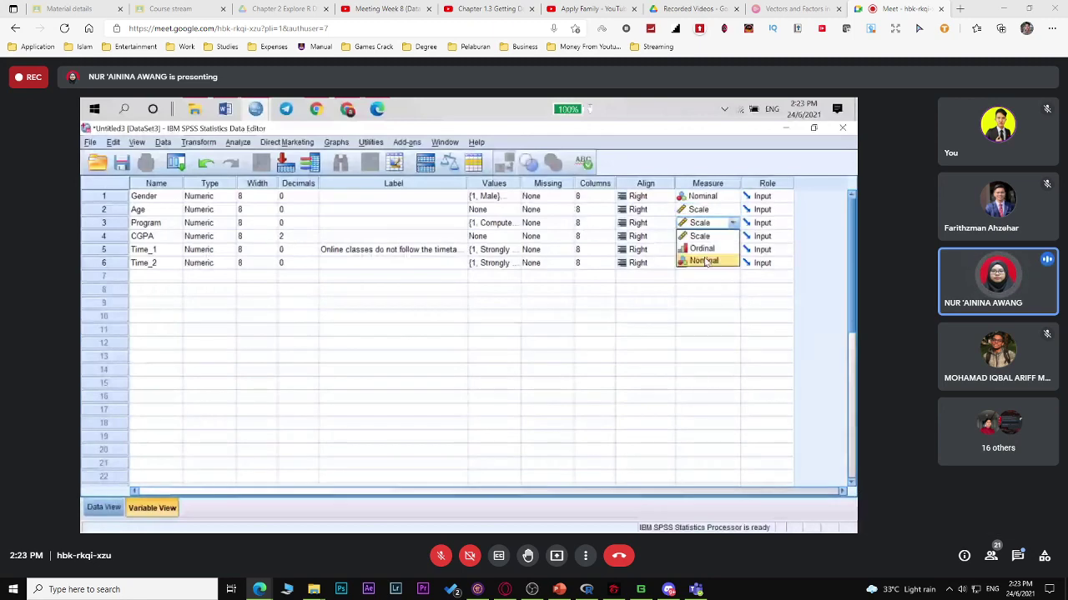
pyautogui.click(705, 261)
pyautogui.click(732, 236)
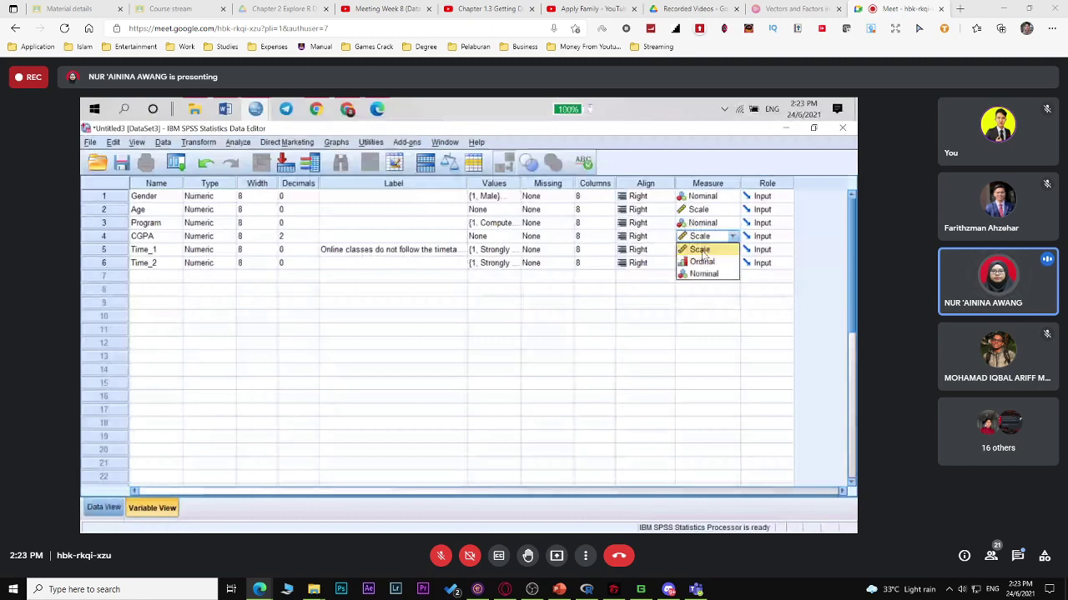
pyautogui.click(703, 252)
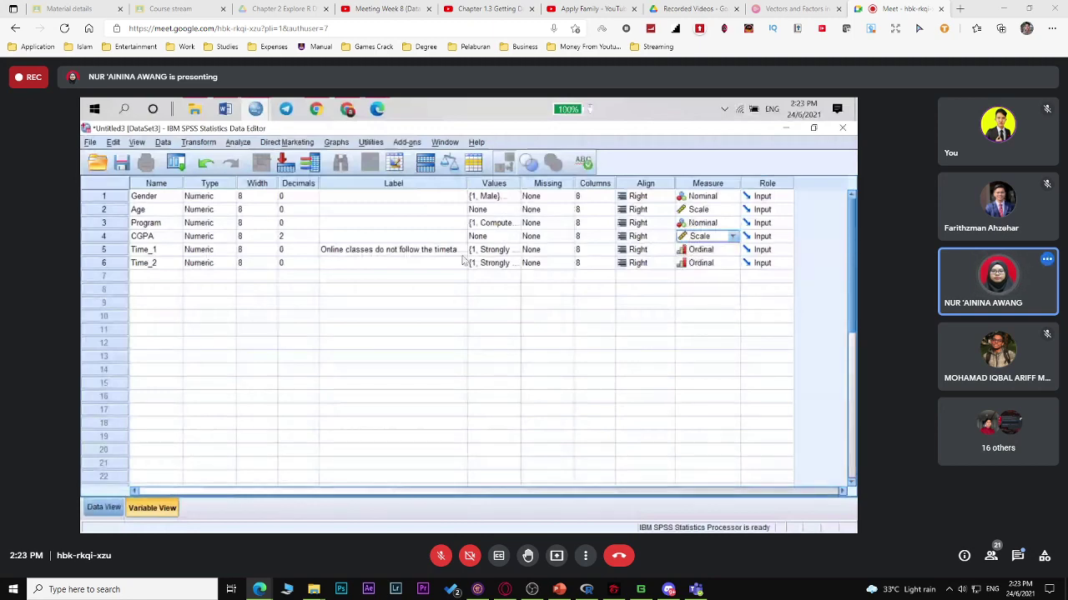
# Start the first case in Data View with Gender as Female and Age as 23.
pyautogui.click(92, 514)
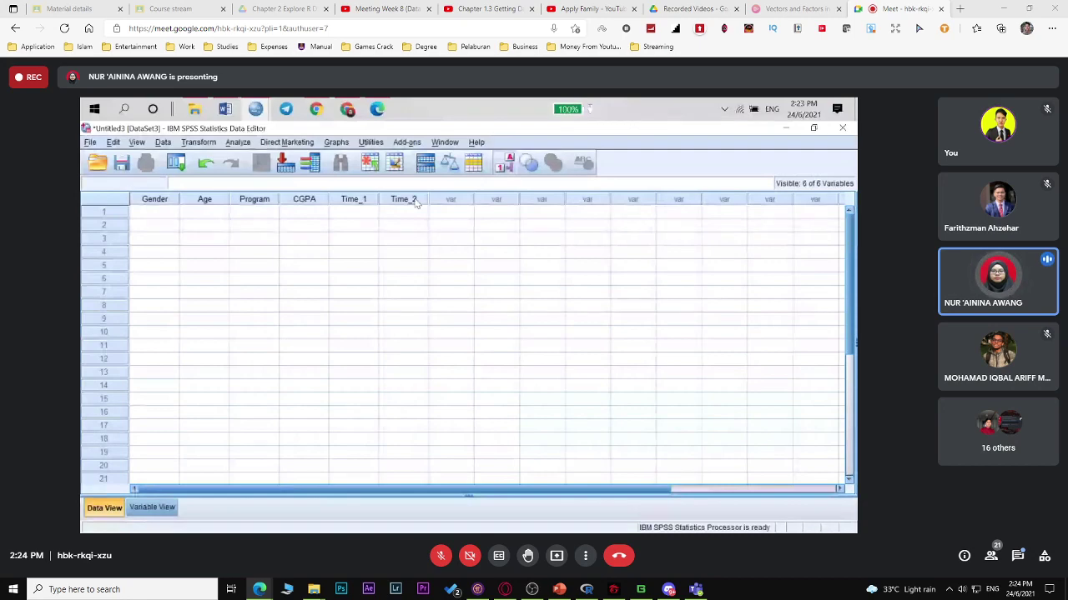
pyautogui.click(150, 213)
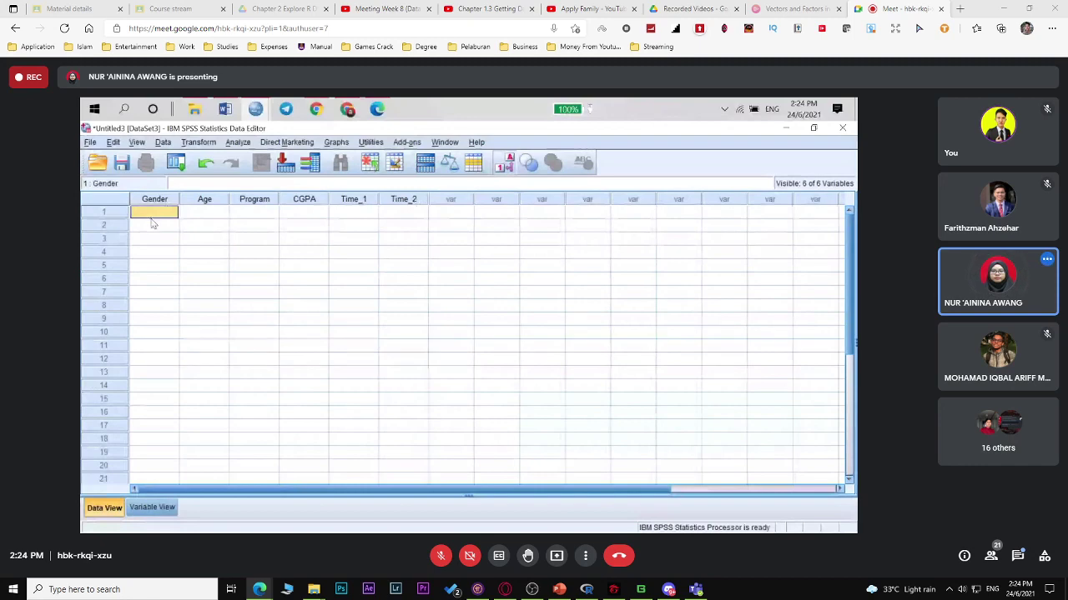
pyautogui.write('1')
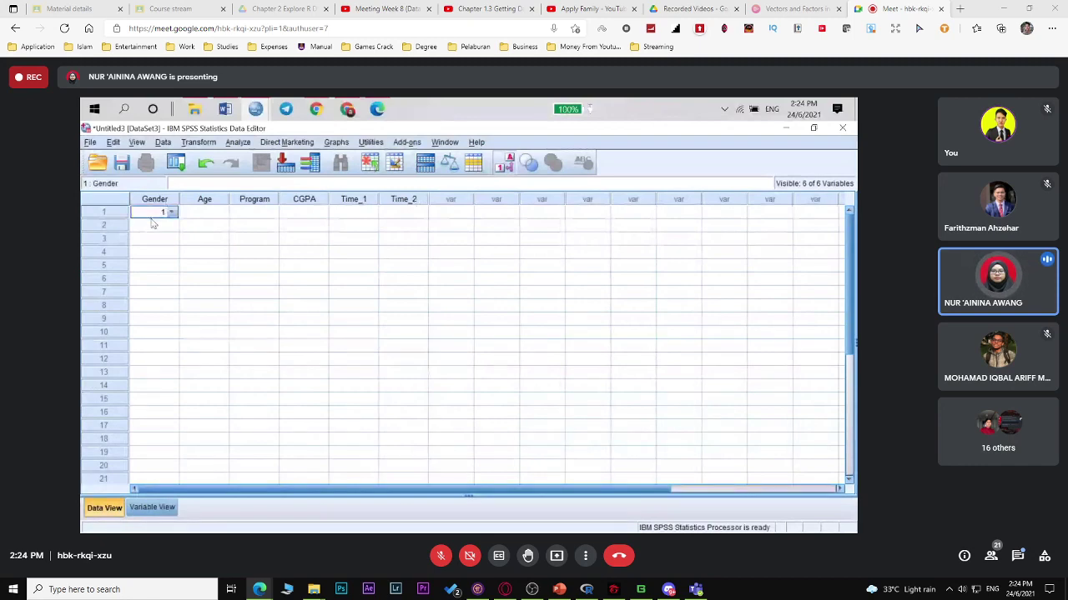
pyautogui.click(172, 213)
pyautogui.click(156, 237)
pyautogui.click(194, 213)
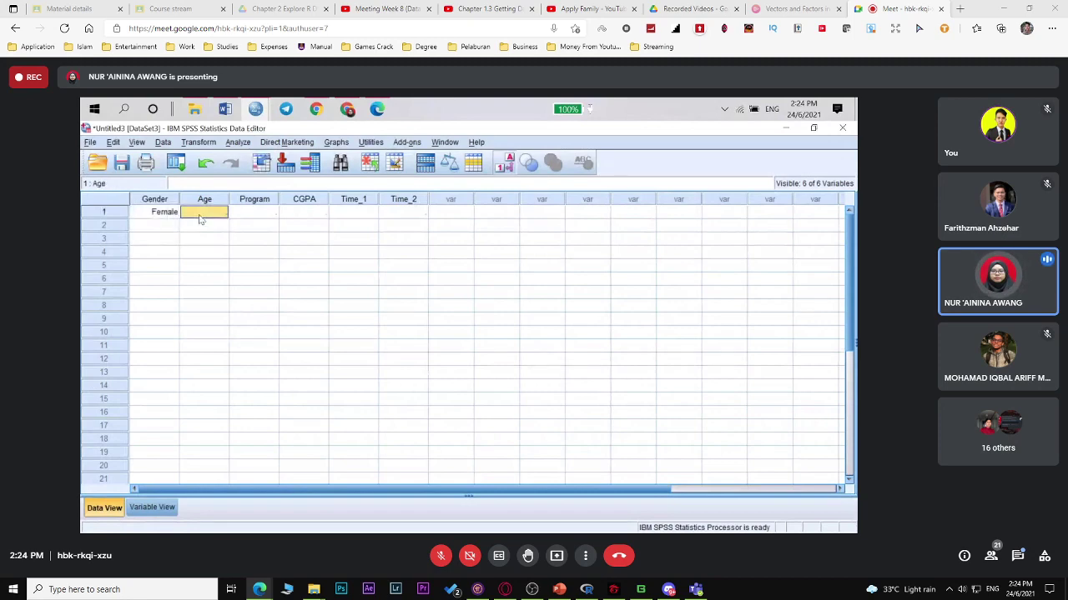
pyautogui.write('23')
# Enter Statistic (CS241) as the Program and 3.78 as the CGPA of the first case.
pyautogui.click(254, 217)
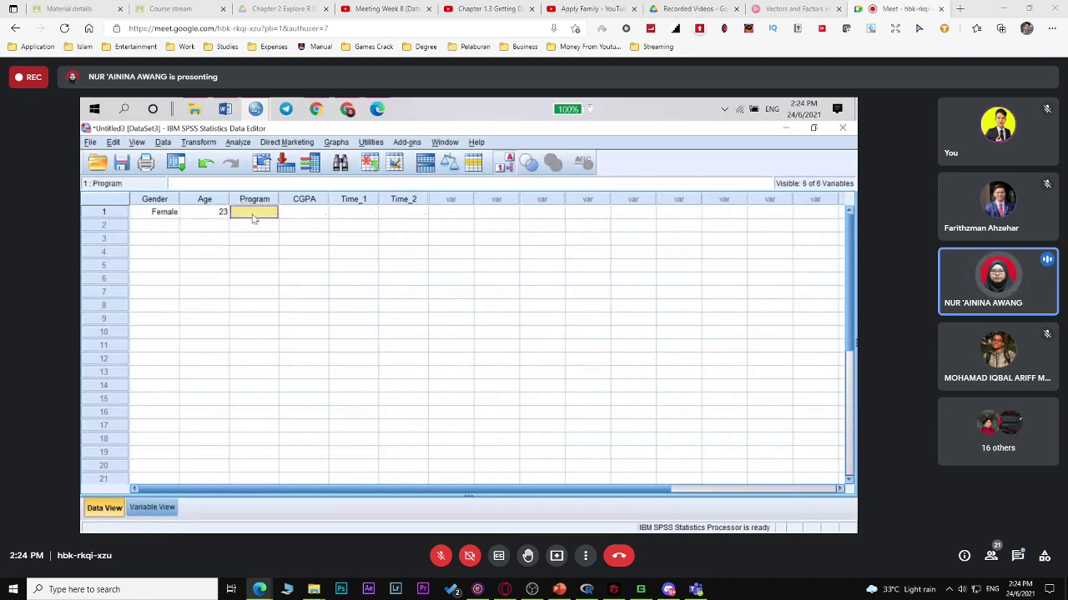
pyautogui.click(253, 217)
pyautogui.click(271, 212)
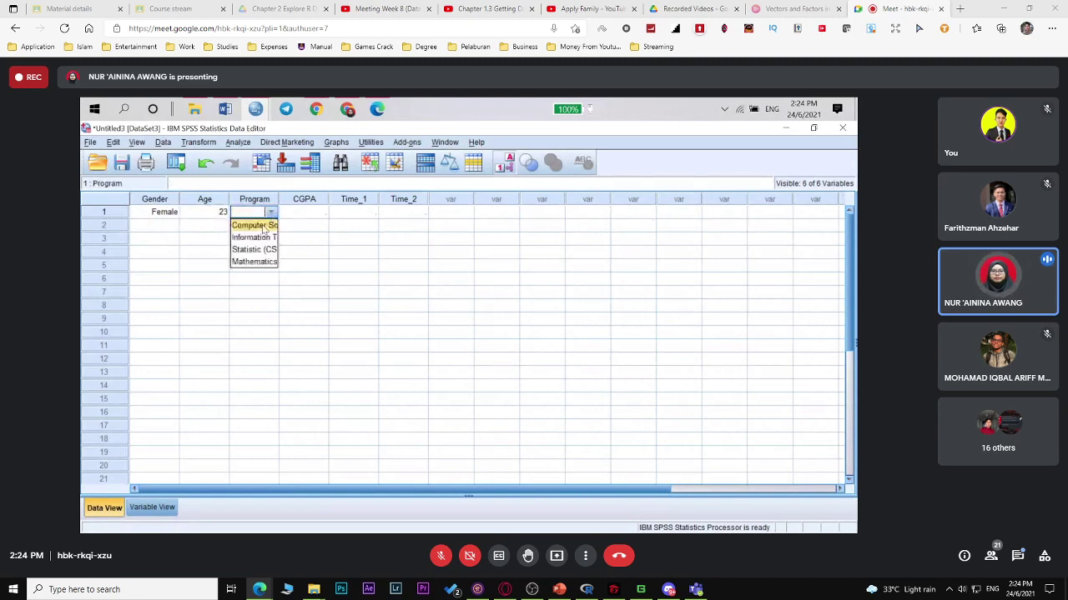
pyautogui.click(257, 250)
pyautogui.click(292, 217)
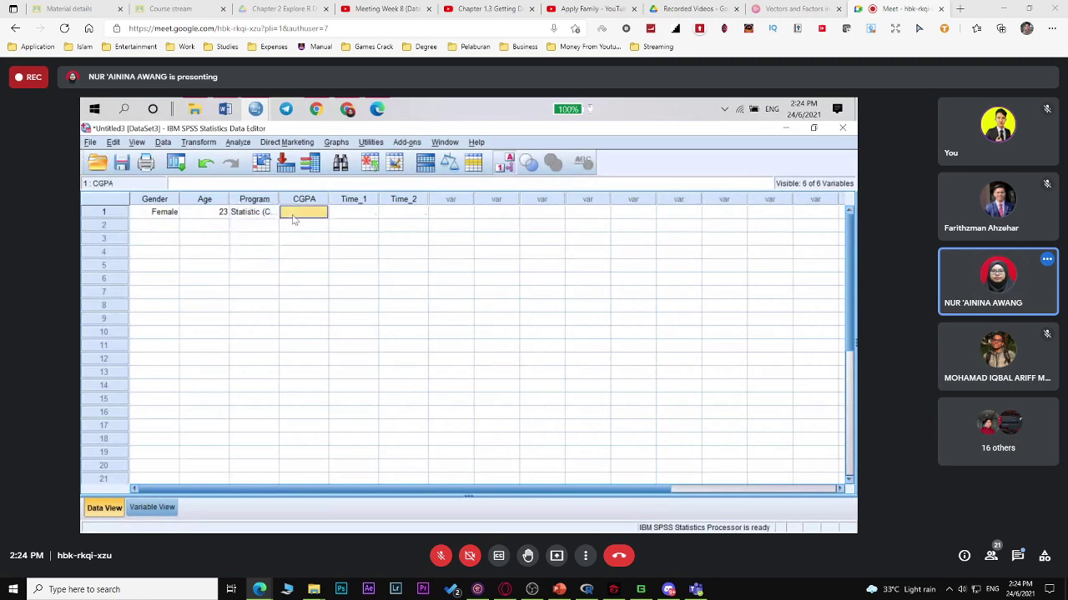
pyautogui.write('3.78')
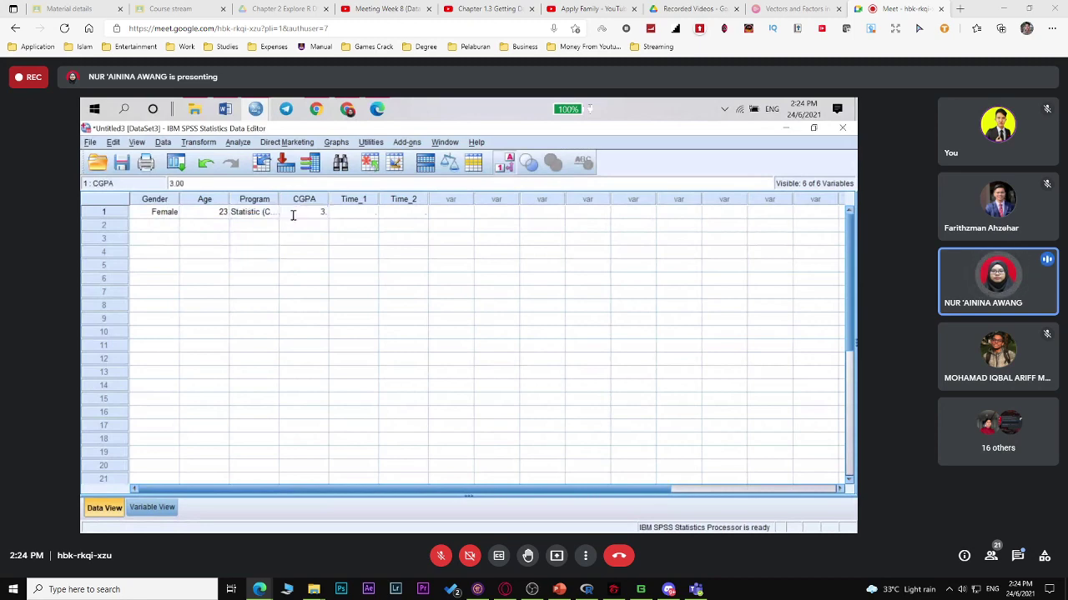
# Complete the first case with Time_1 as Satisfied and Time_2 as Strongly satisfied.
pyautogui.click(364, 215)
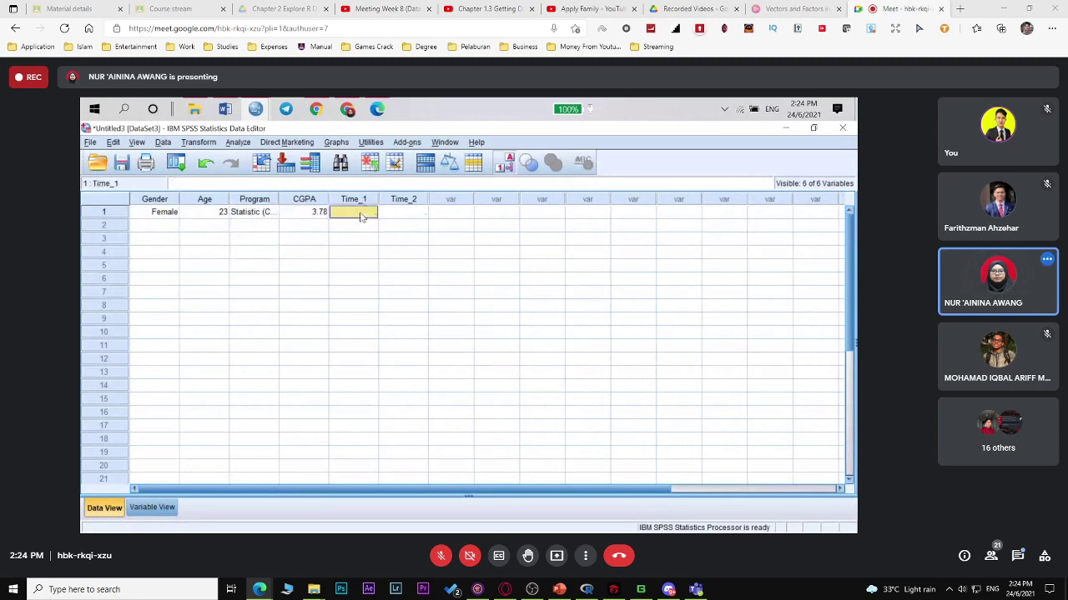
pyautogui.click(368, 215)
pyautogui.click(372, 215)
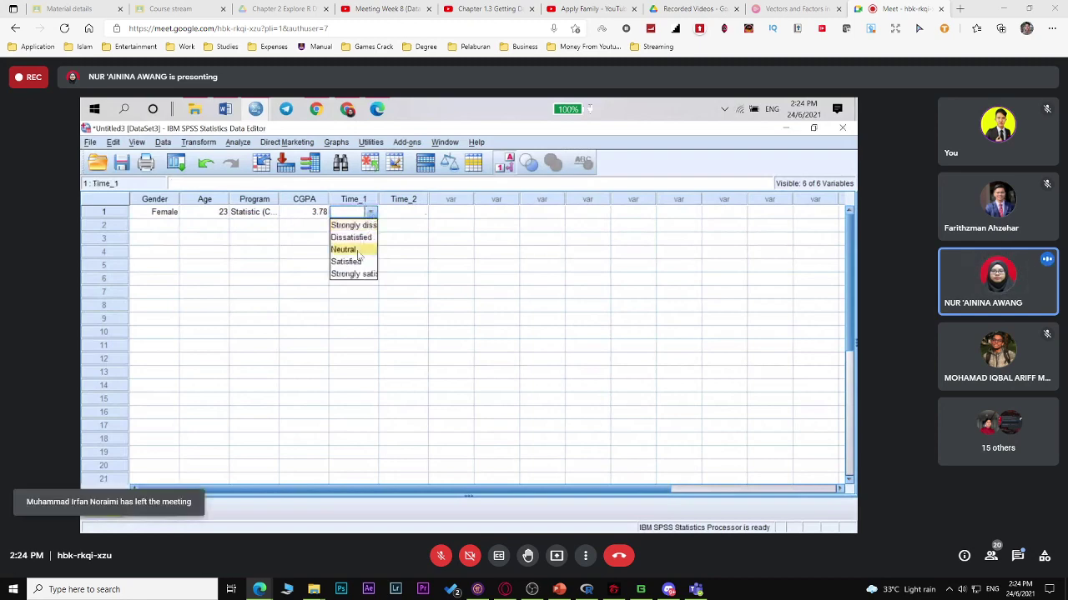
pyautogui.click(345, 262)
pyautogui.click(396, 214)
pyautogui.click(396, 214)
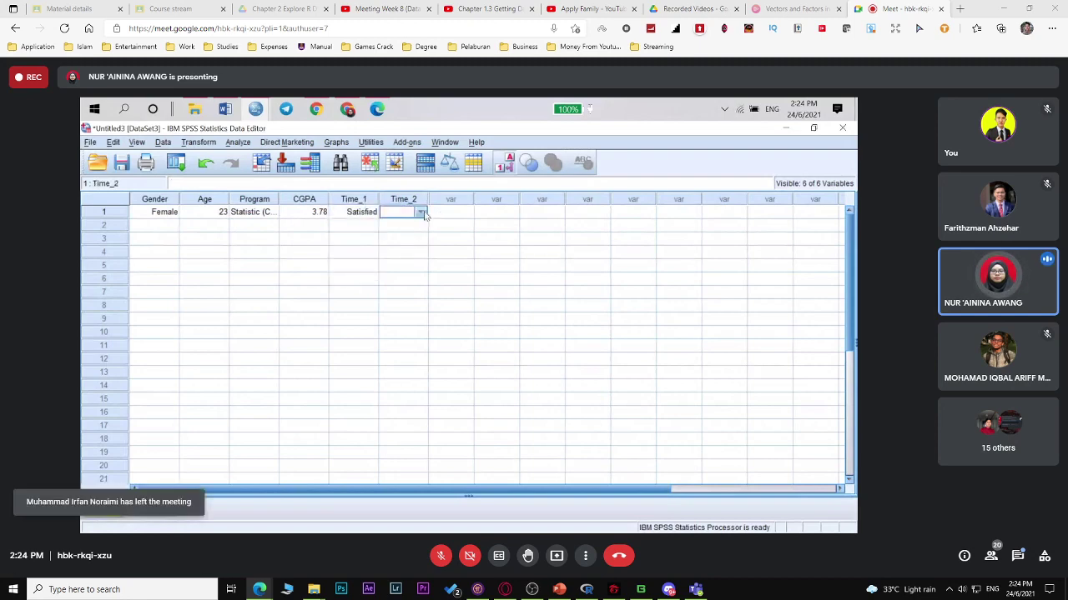
pyautogui.click(421, 213)
pyautogui.click(401, 275)
pyautogui.click(451, 228)
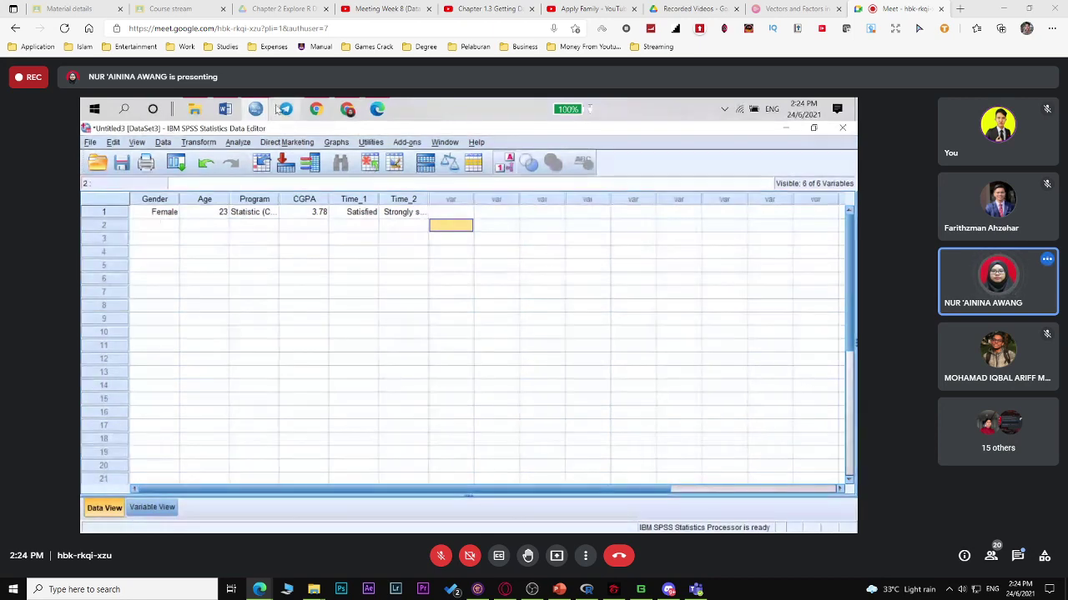
# Switch to the Project With Factor.sav dataset and examine the old and new value options for recoding Gender into the same variable.
pyautogui.moveTo(256, 109)
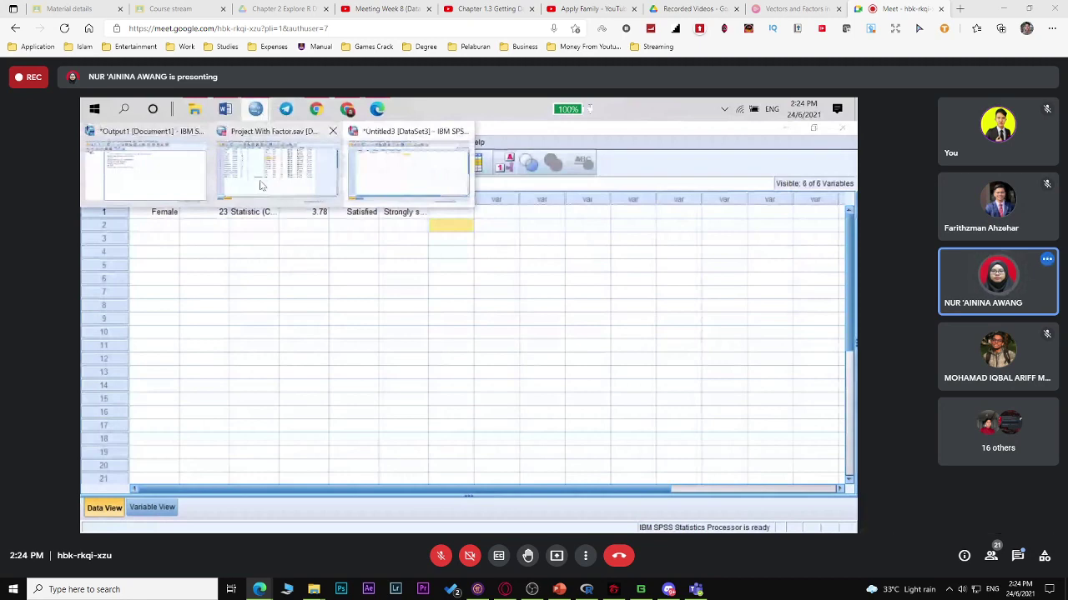
pyautogui.click(261, 185)
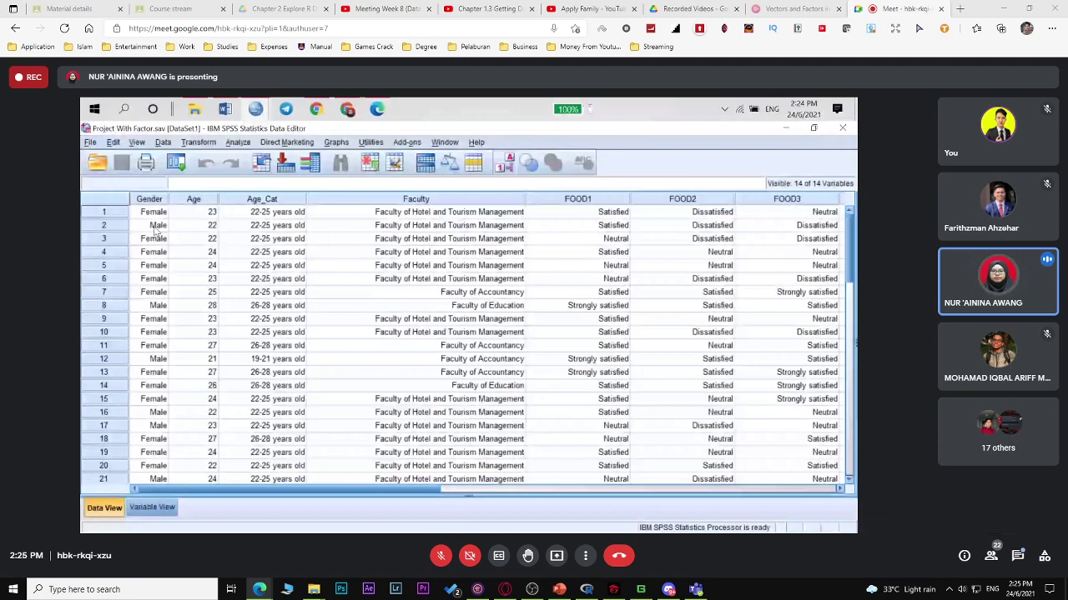
pyautogui.click(210, 144)
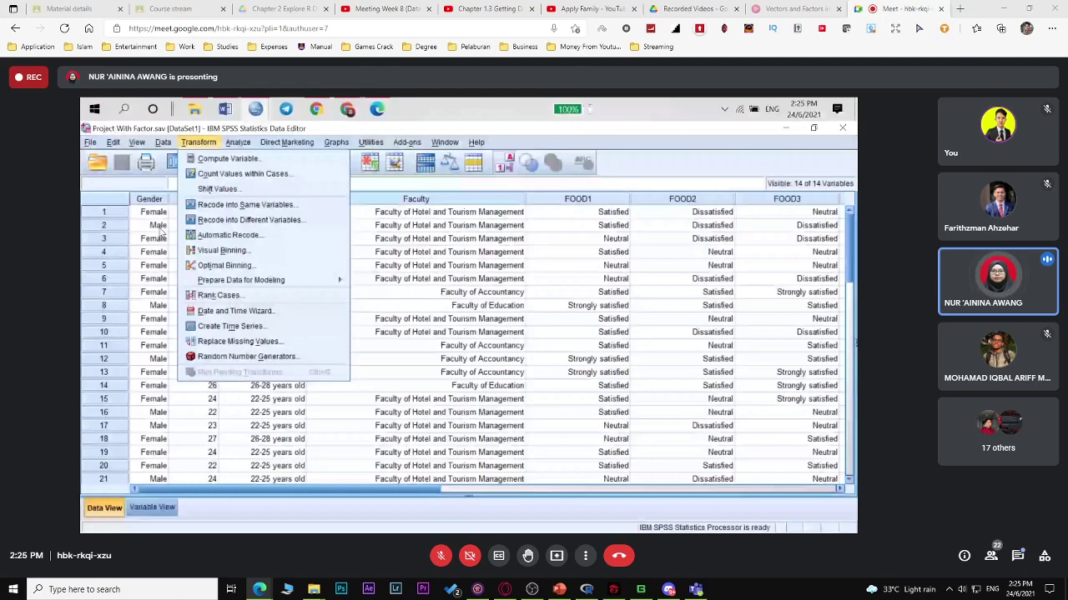
pyautogui.click(215, 204)
pyautogui.click(492, 373)
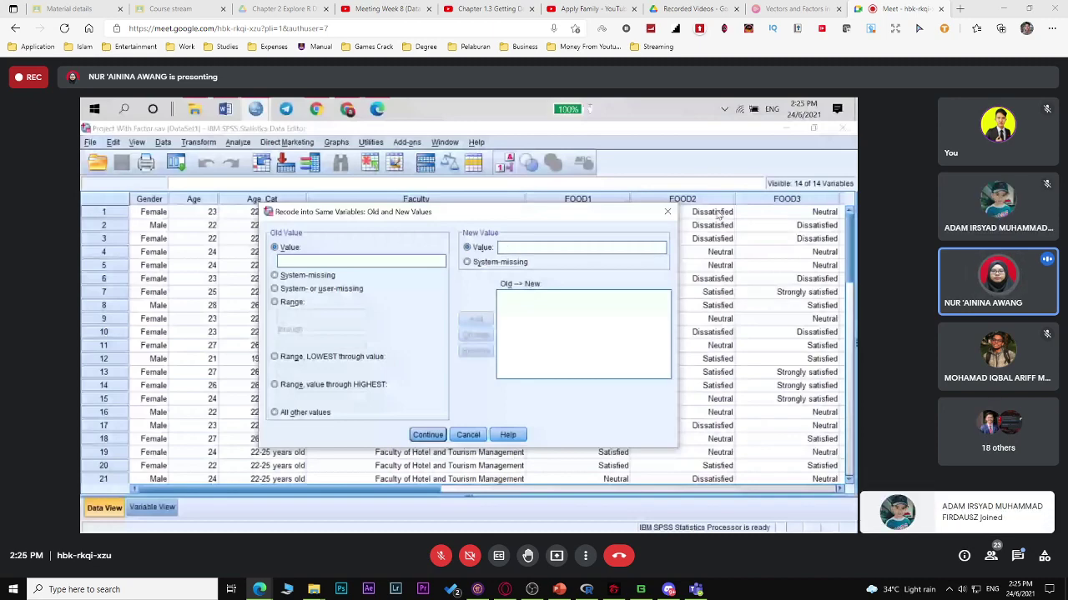
pyautogui.click(667, 211)
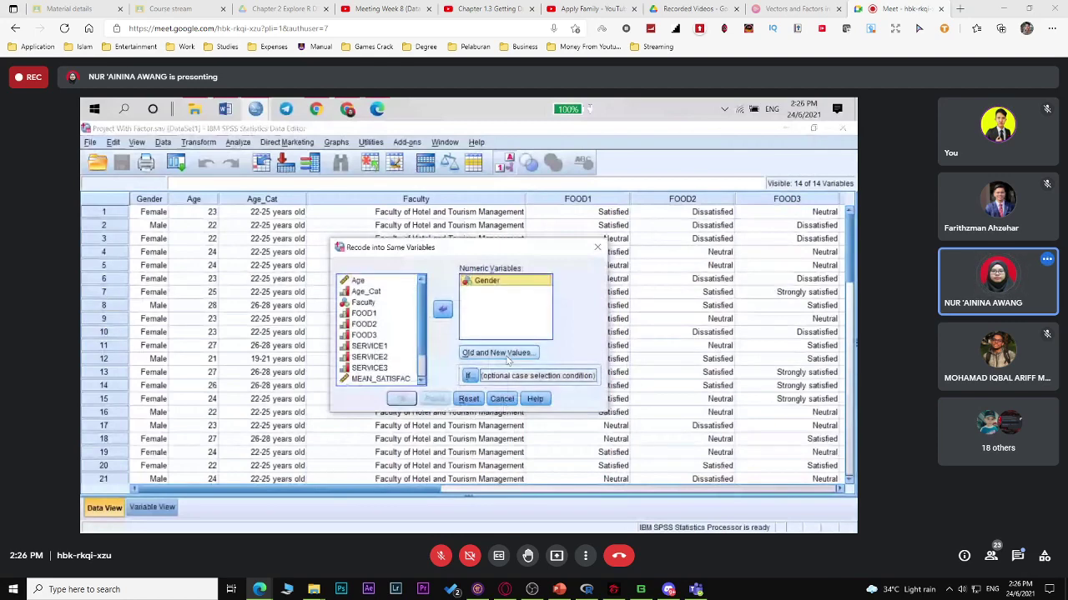
pyautogui.click(502, 354)
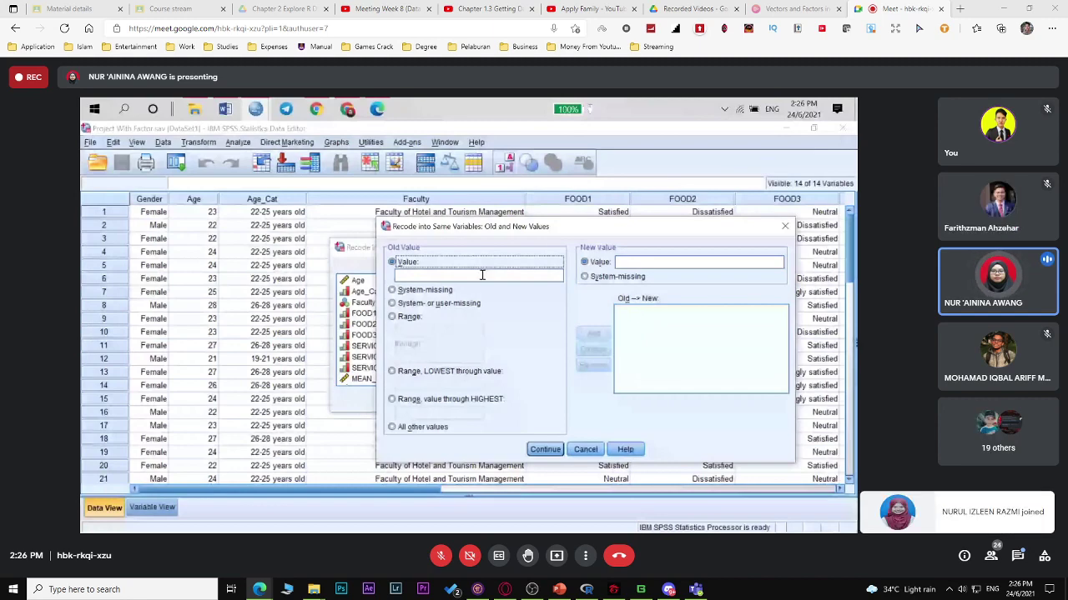
pyautogui.press('Escape')
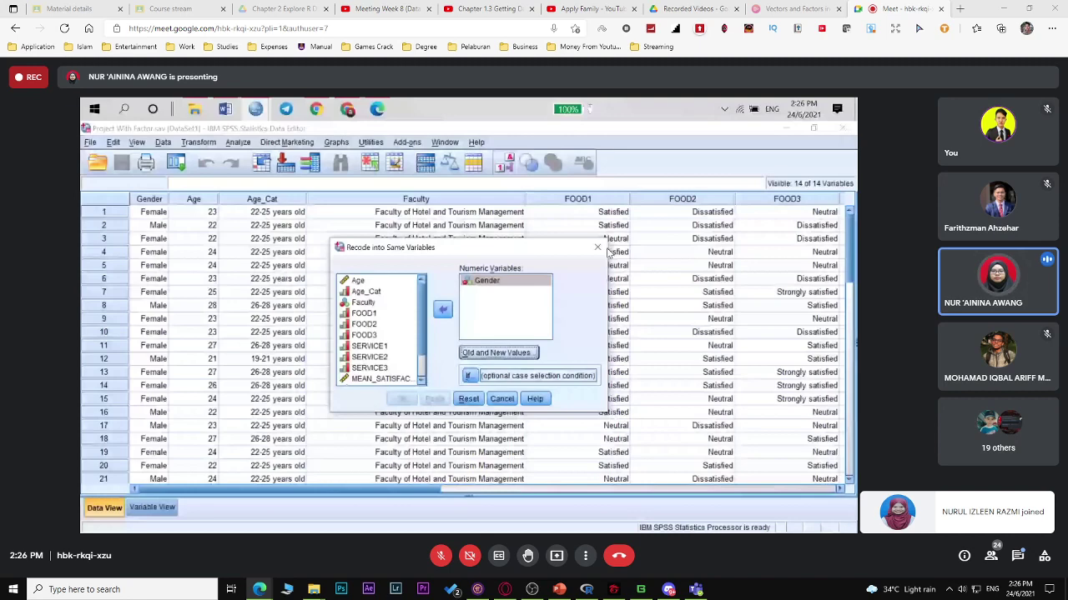
pyautogui.click(597, 247)
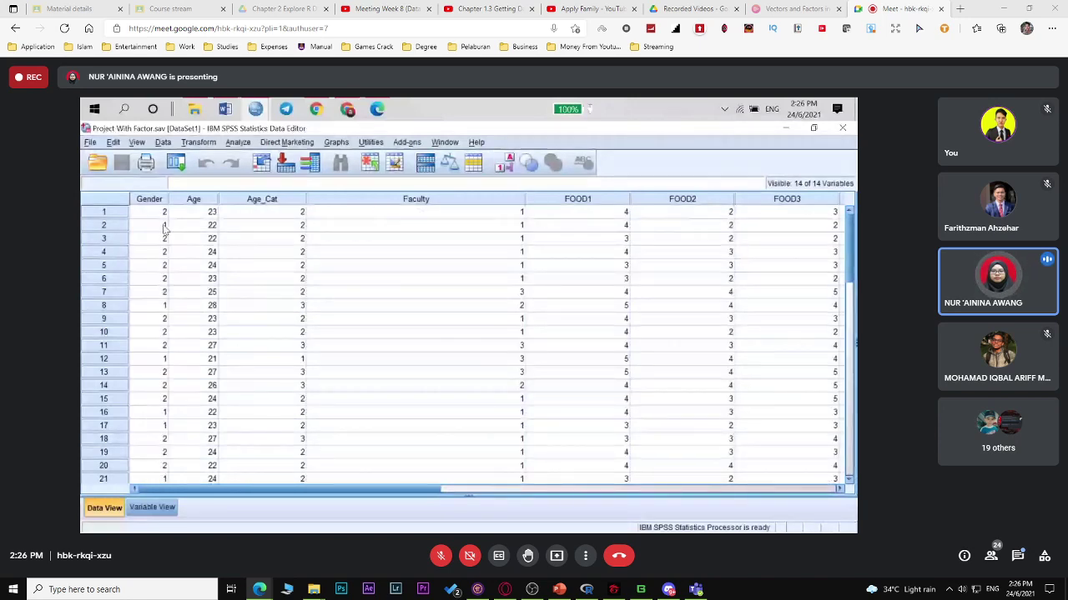
# Narrow the Faculty column in Project With Factor.sav and display the value labels instead of the numeric codes.
pyautogui.moveTo(256, 104)
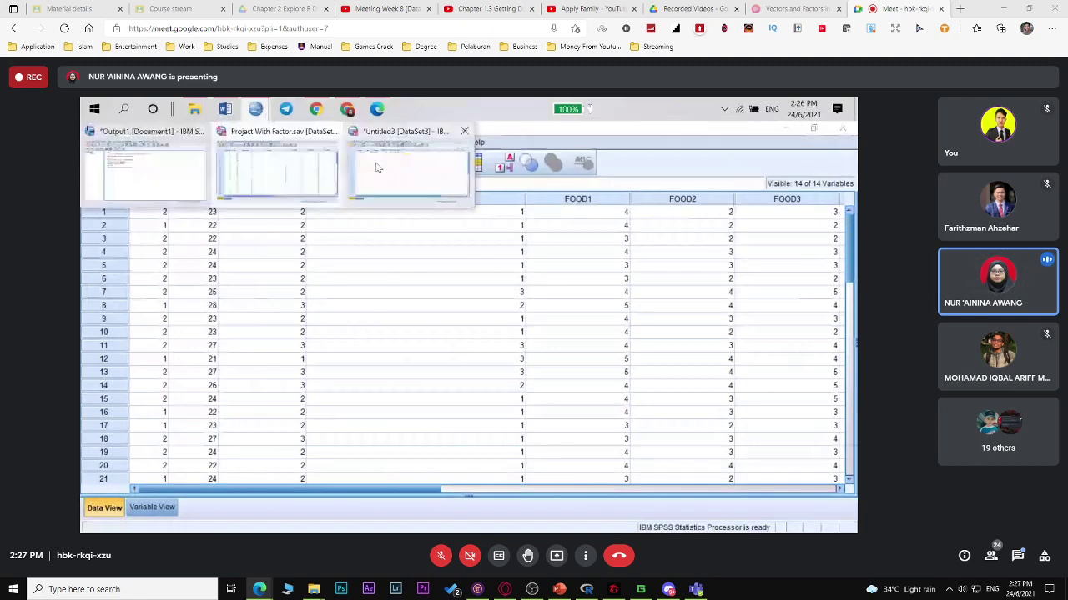
pyautogui.click(376, 167)
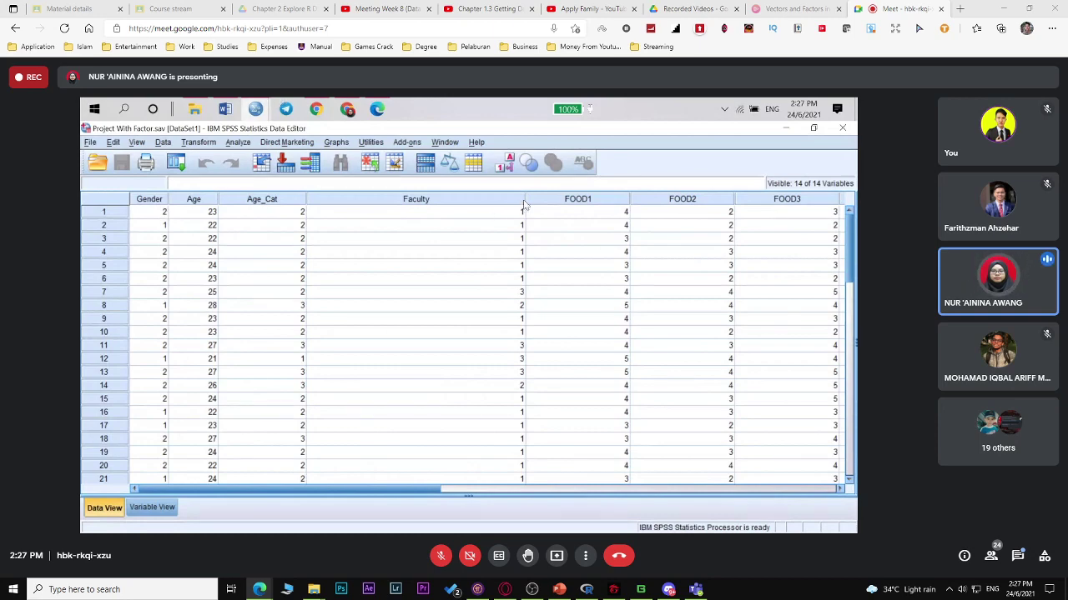
pyautogui.moveTo(524, 200); pyautogui.dragTo(404, 201)
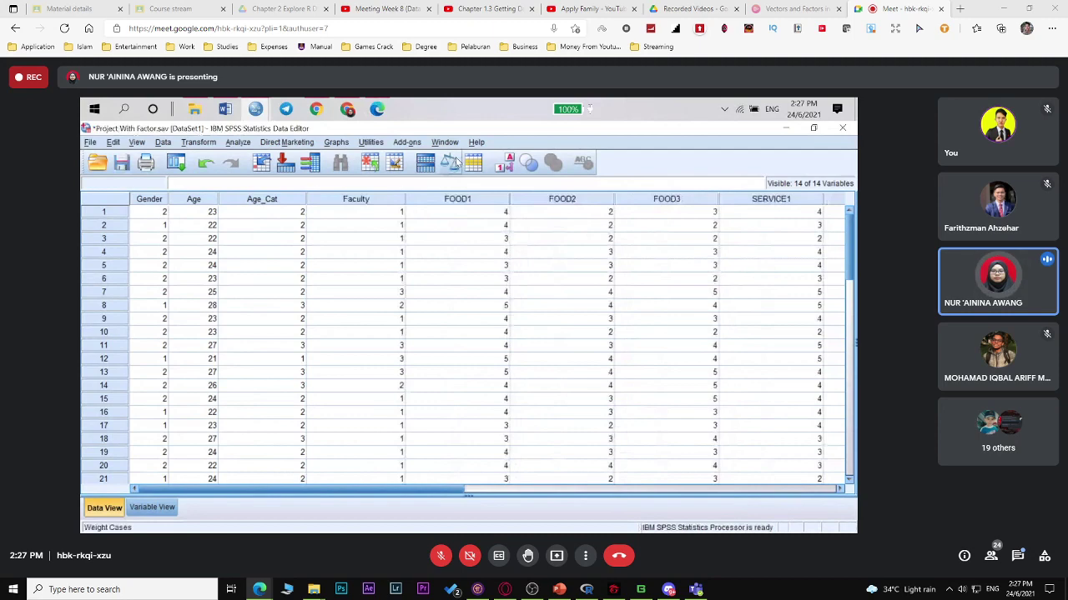
pyautogui.click(502, 167)
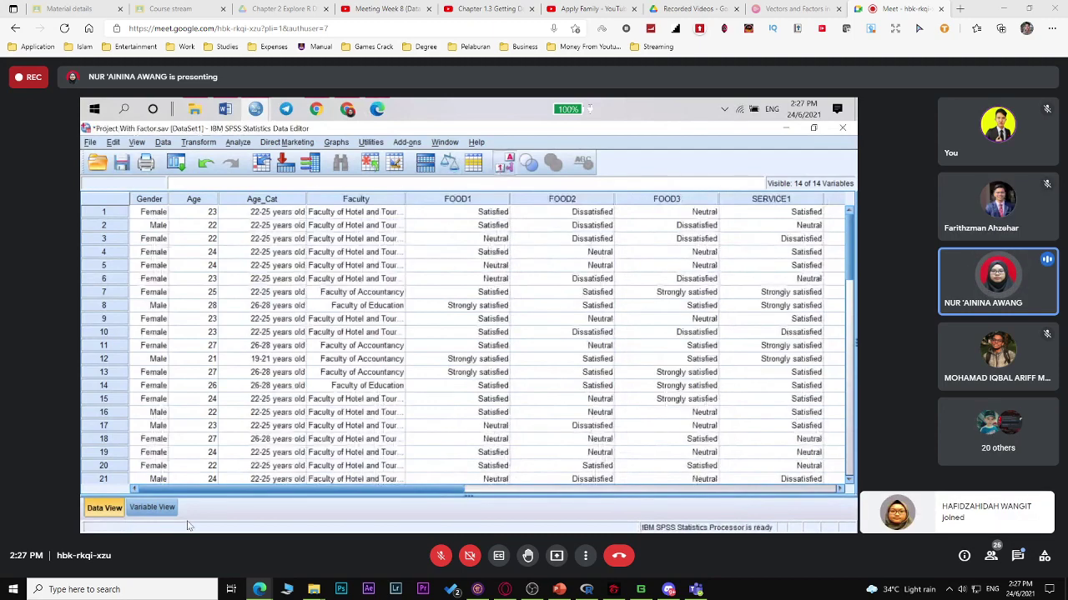
# Review the variable definitions and case data of Project With Factor.sav, and switch to the questionnaire in Word.
pyautogui.click(152, 508)
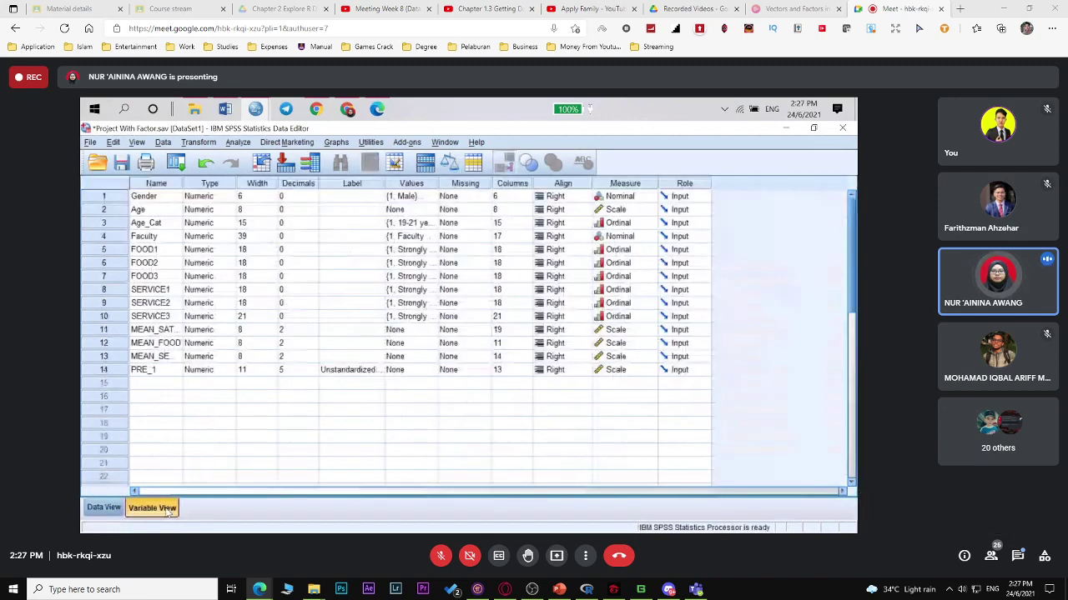
pyautogui.click(104, 508)
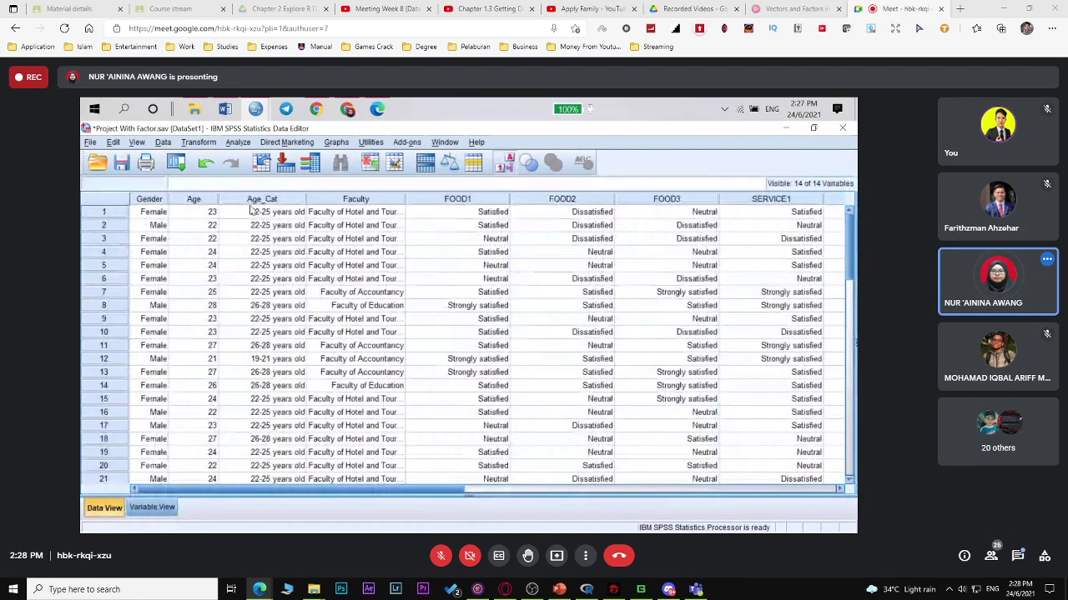
pyautogui.click(151, 508)
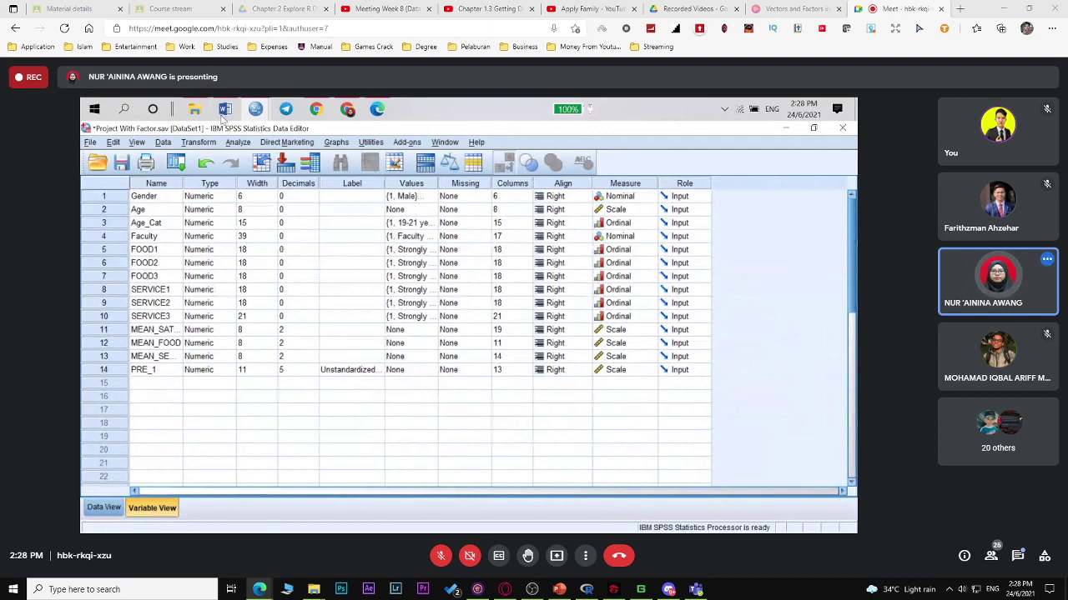
pyautogui.click(225, 111)
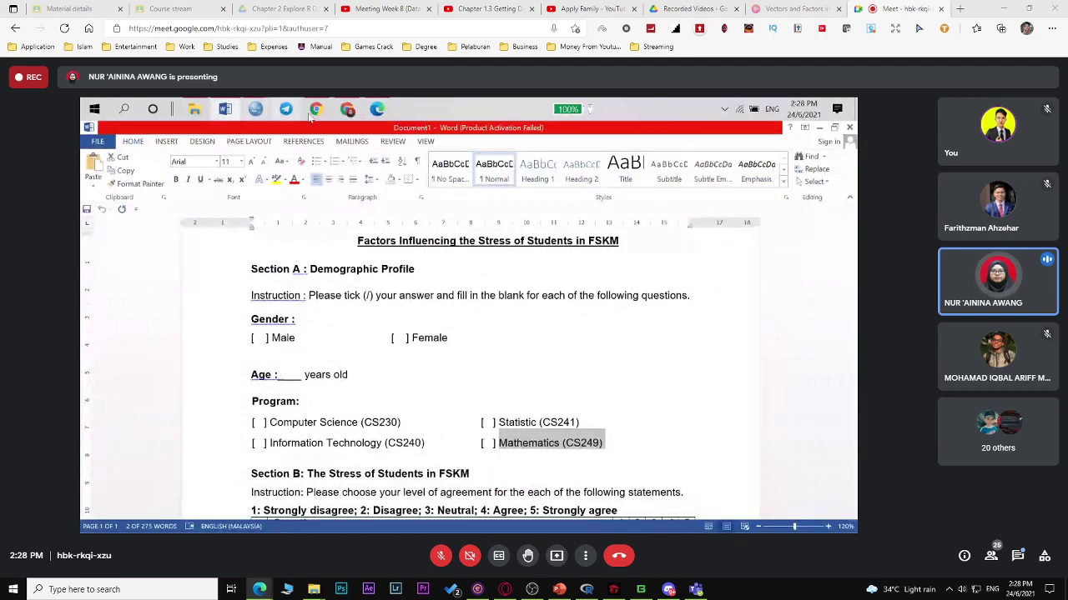
# Return to the Project With Factor.sav variable definitions and delete the three MEAN variables, PRE_1 and Age_Cat.
pyautogui.moveTo(255, 113)
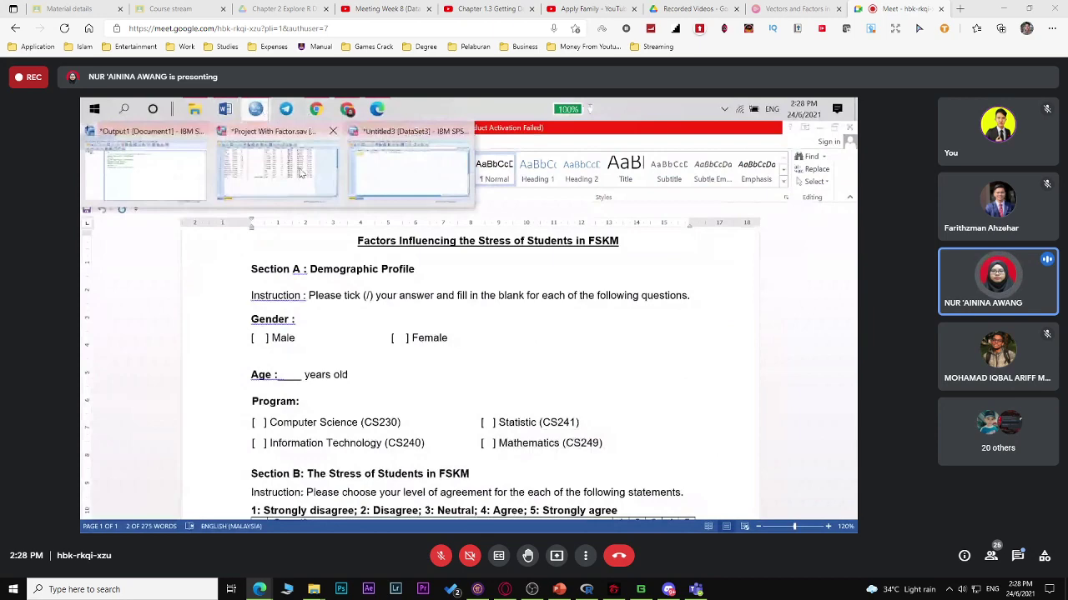
pyautogui.click(301, 173)
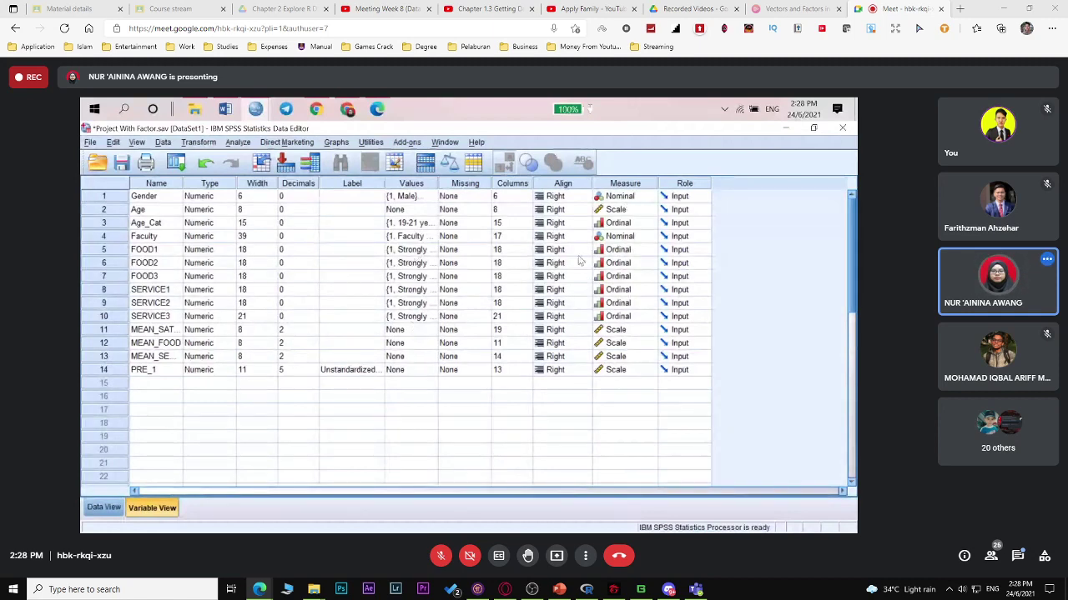
pyautogui.rightClick(111, 332)
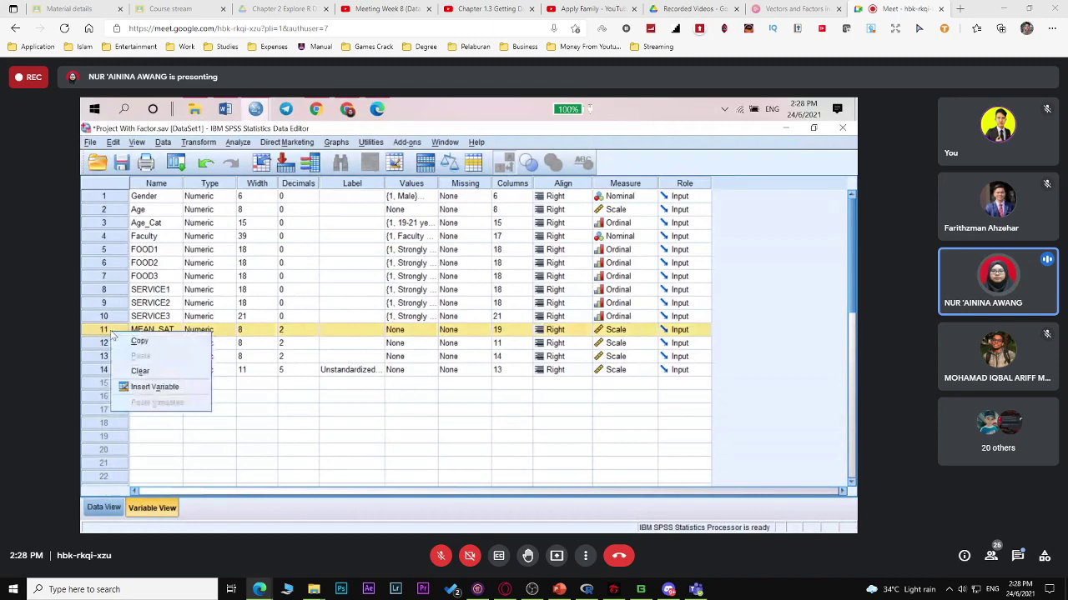
pyautogui.click(140, 372)
pyautogui.rightClick(118, 332)
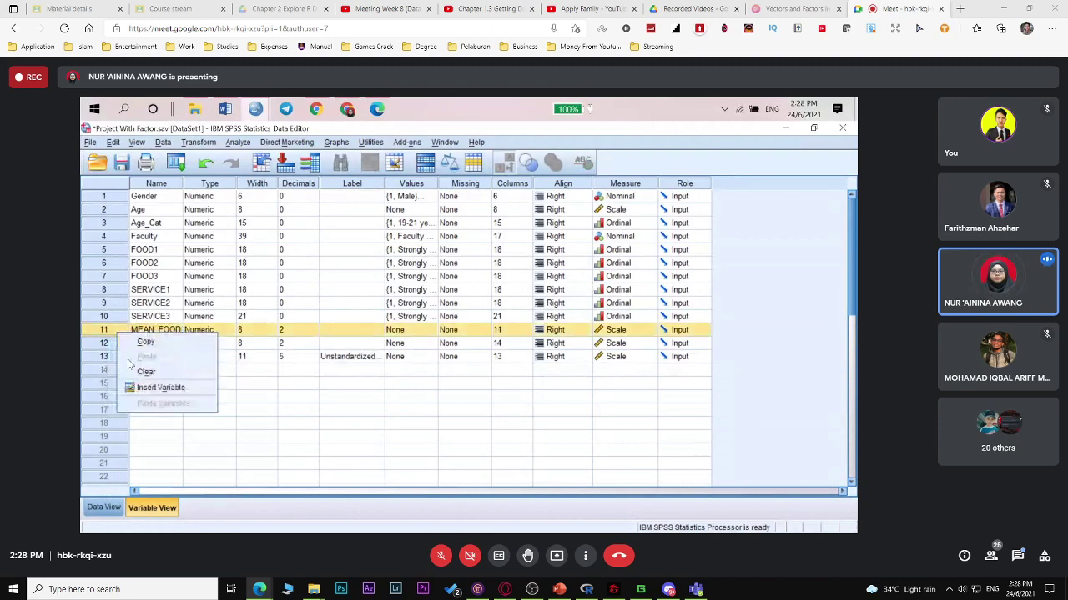
pyautogui.click(129, 372)
pyautogui.rightClick(117, 334)
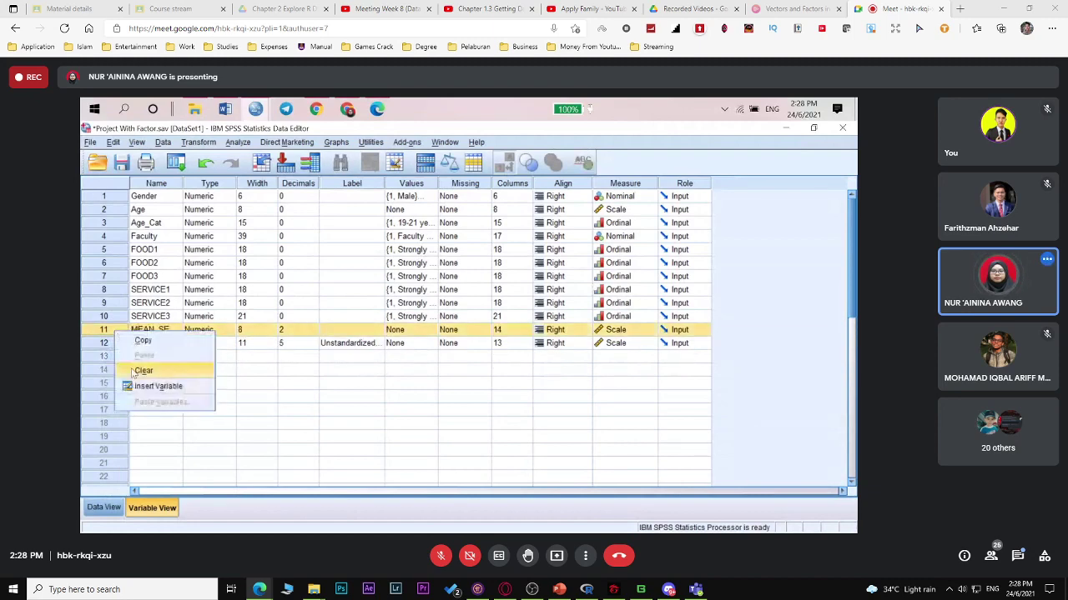
pyautogui.click(132, 372)
pyautogui.rightClick(118, 333)
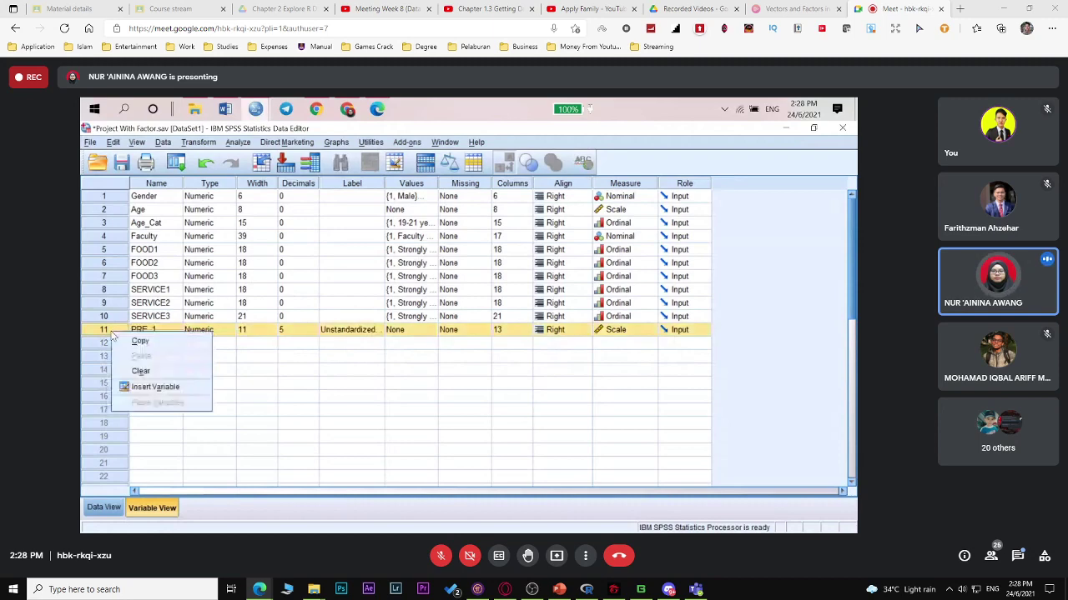
pyautogui.click(132, 372)
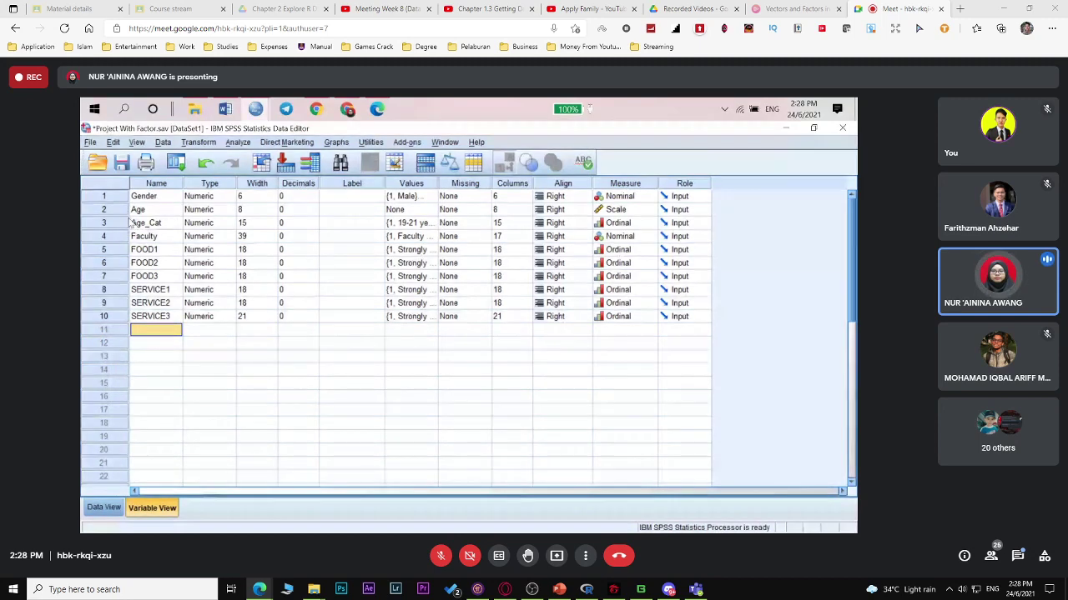
pyautogui.rightClick(118, 222)
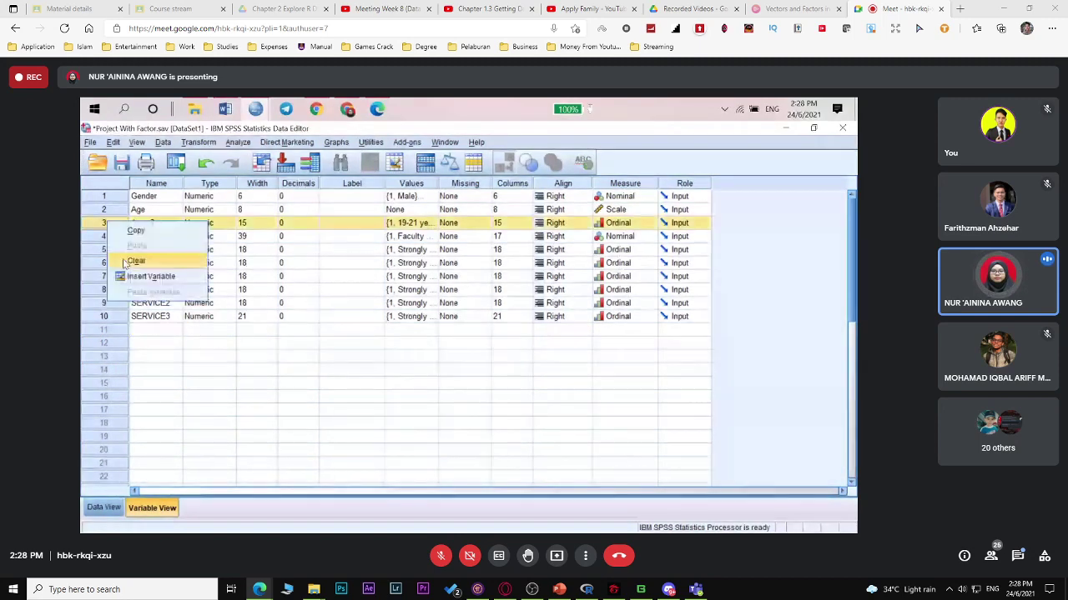
pyautogui.click(135, 261)
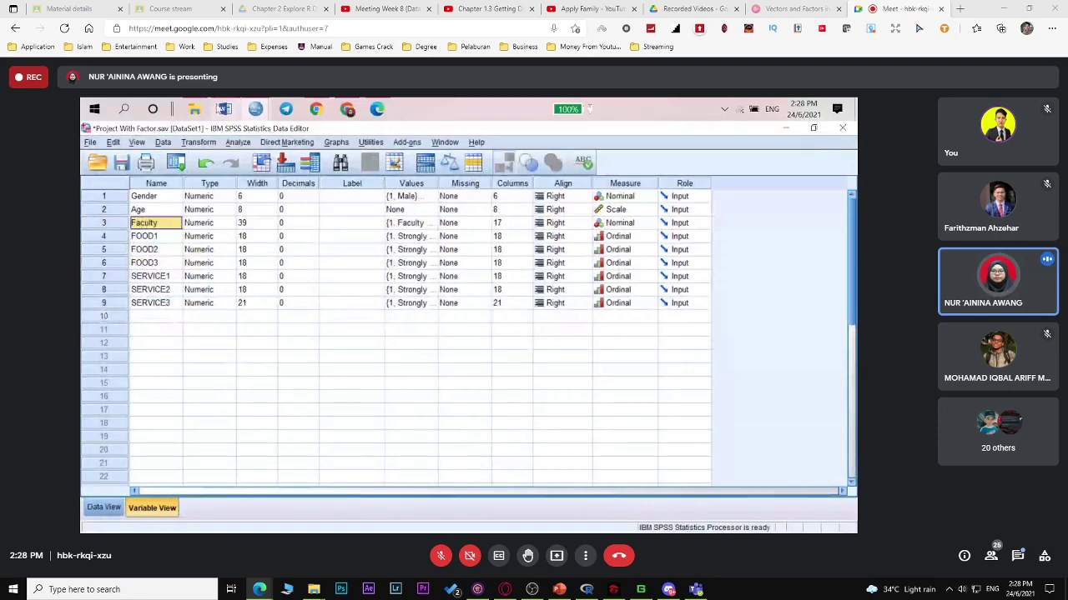
# Check the questionnaire in Word and review the remaining variables and case data of Project With Factor.sav.
pyautogui.click(223, 109)
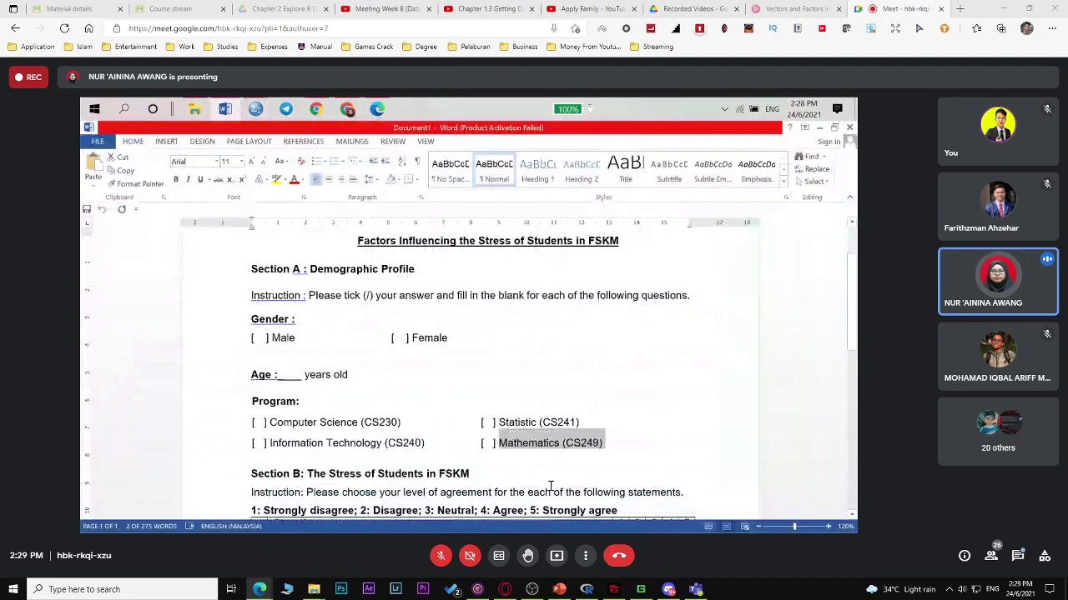
pyautogui.click(254, 109)
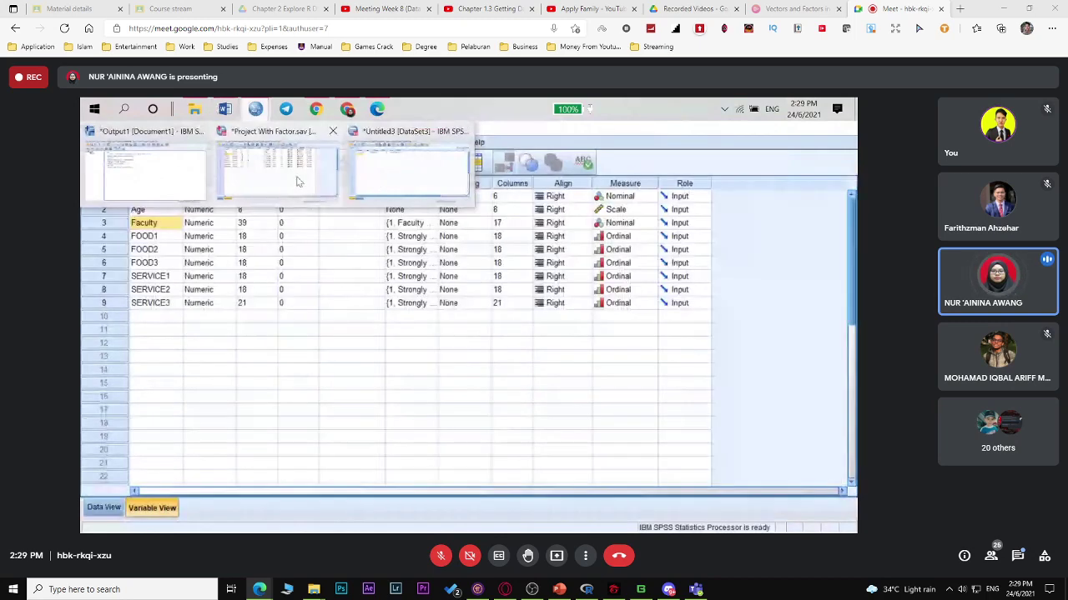
pyautogui.click(298, 182)
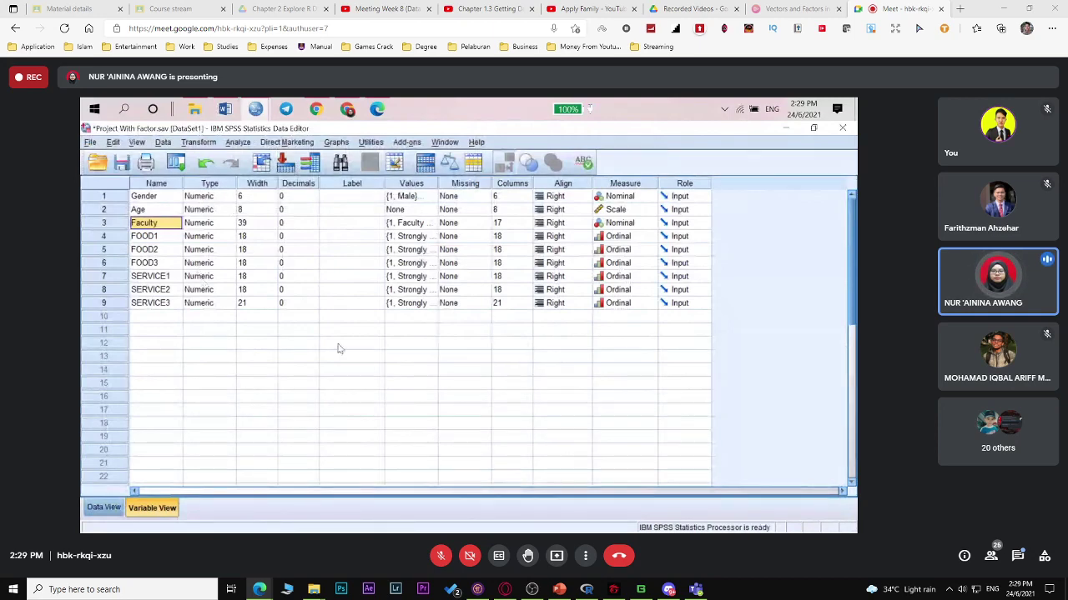
pyautogui.click(96, 509)
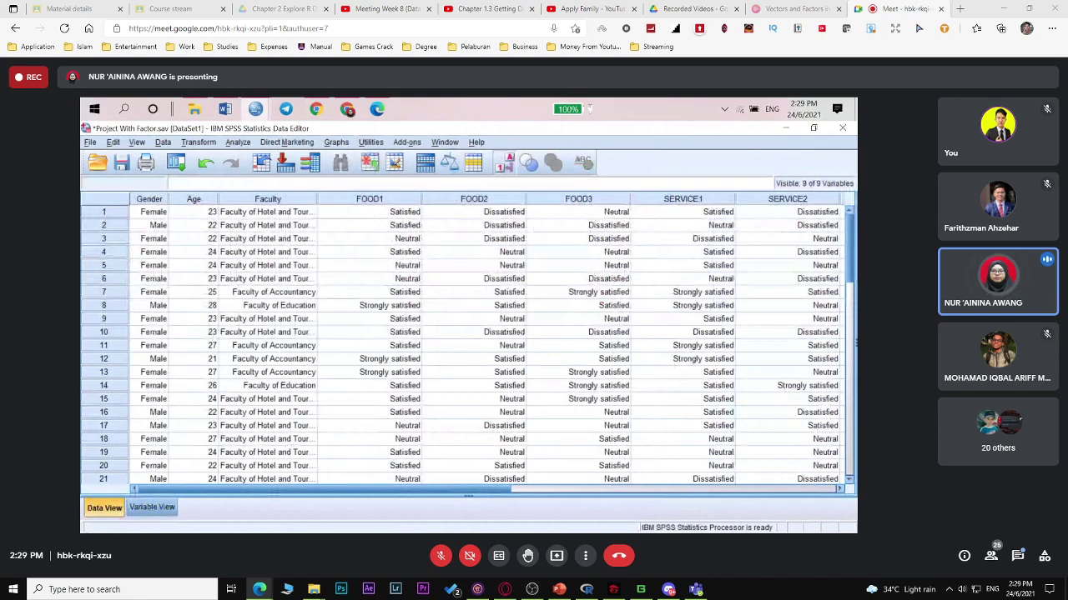
pyautogui.hotkey('ctrl', 't')
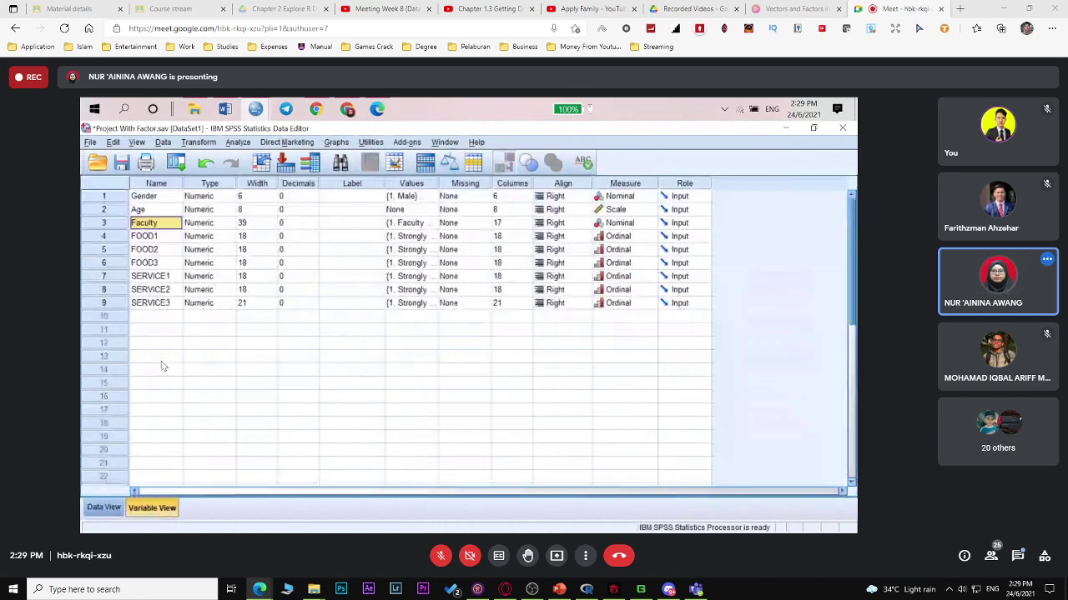
pyautogui.click(103, 509)
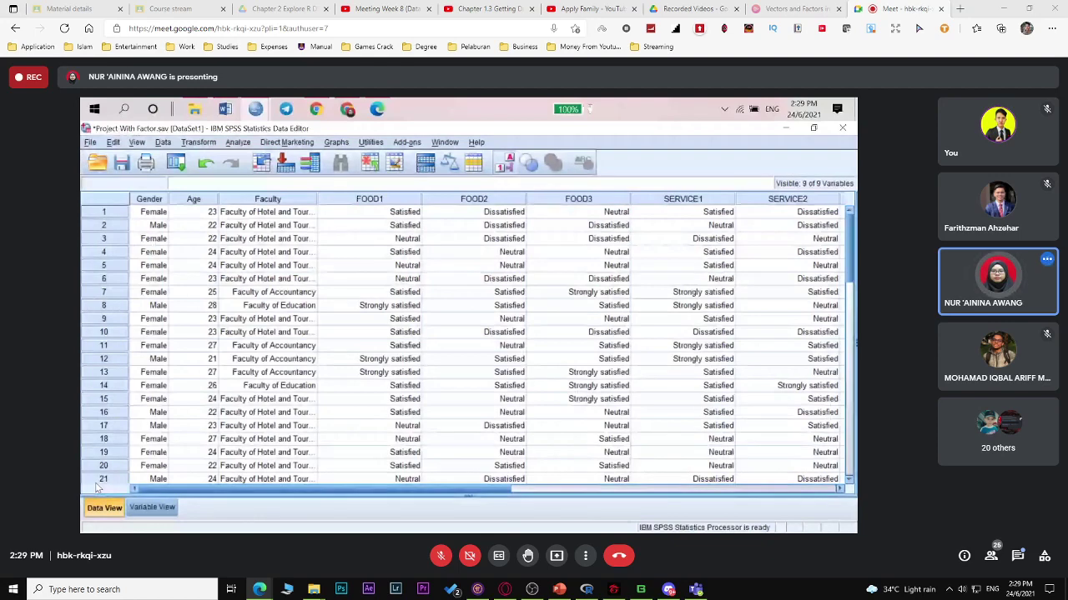
# Switch to the STA404 How to Use SPSS guide in Edge and read on from the section on naming variables.
pyautogui.click(377, 110)
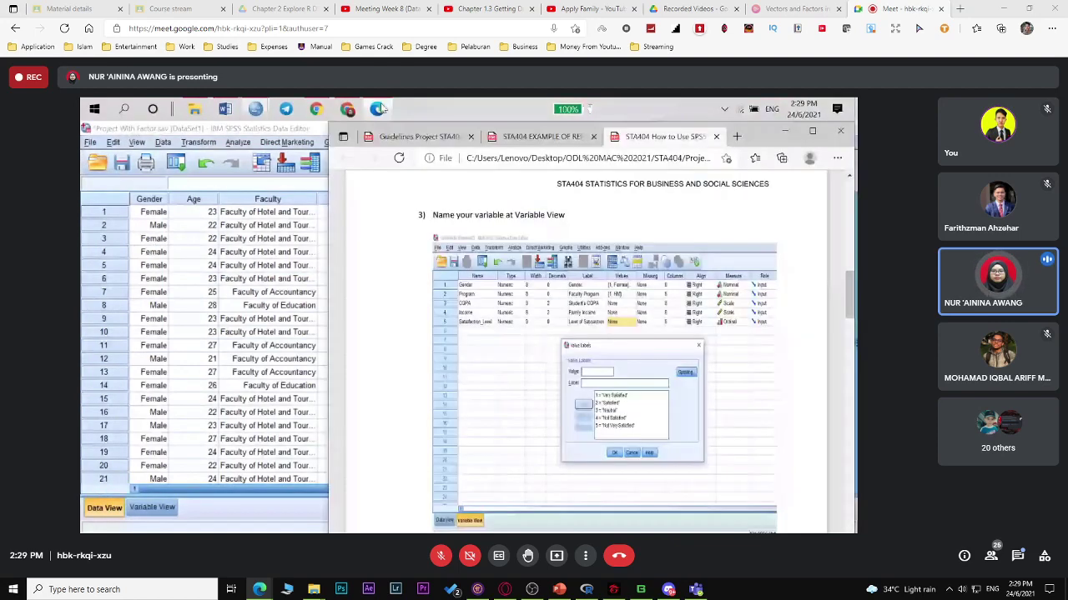
pyautogui.scroll(1, 851, 300)
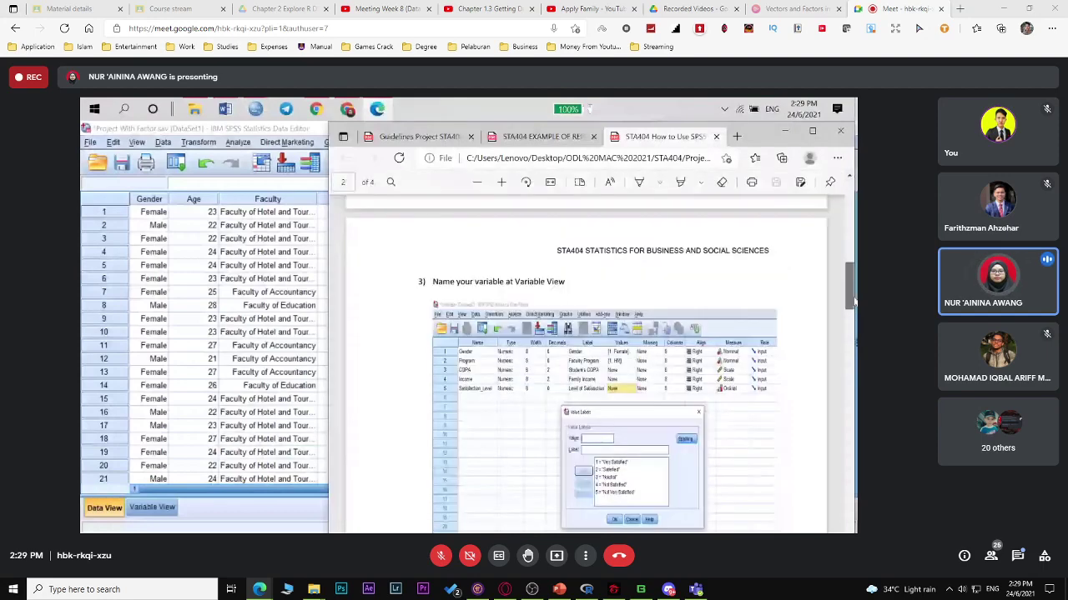
pyautogui.scroll(-1, 491, 286)
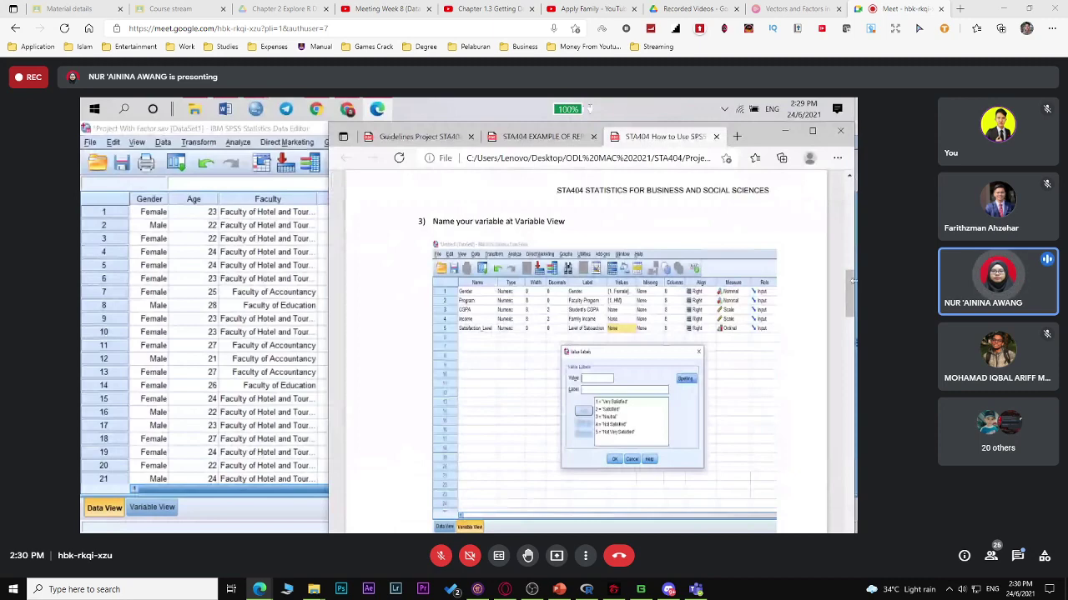
pyautogui.moveTo(852, 282); pyautogui.dragTo(851, 343)
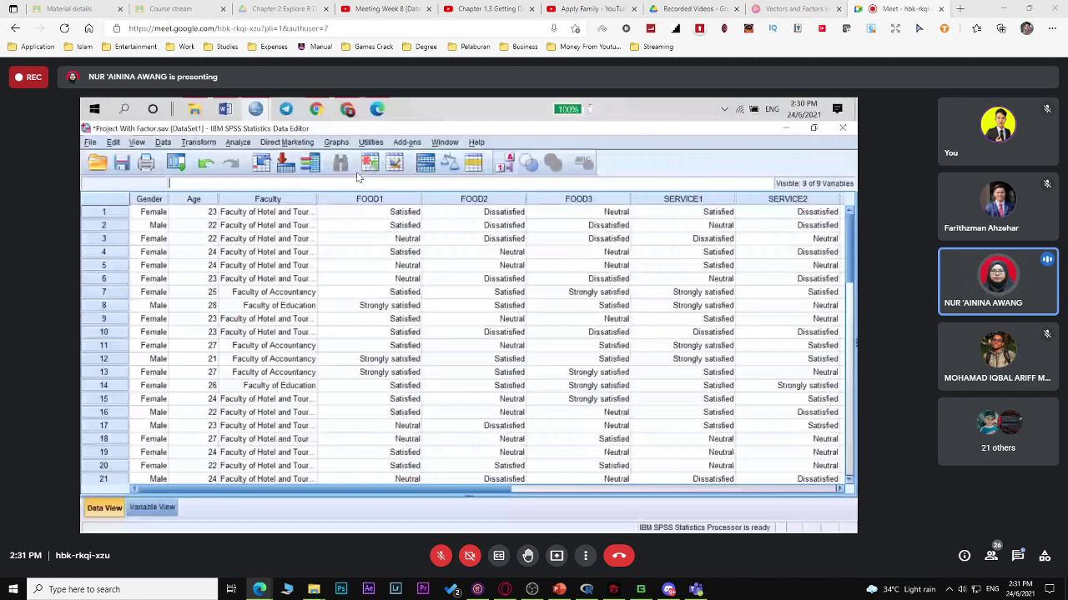
# Run Explore on Project With Factor.sav with Age as the dependent variable, displaying both statistics and plots with a stem-and-leaf plot.
pyautogui.click(443, 279)
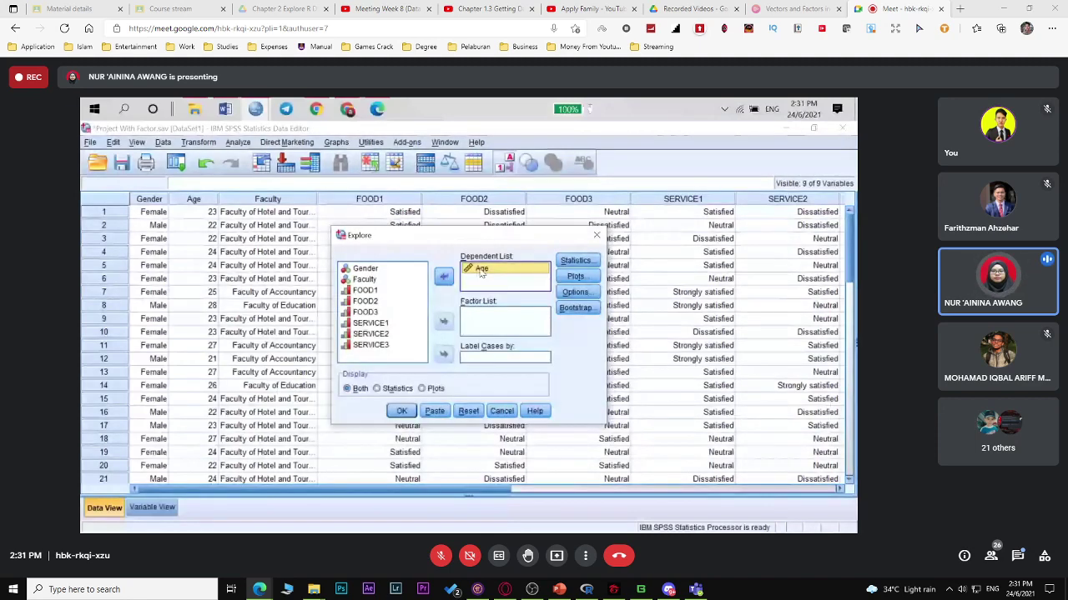
pyautogui.click(481, 270)
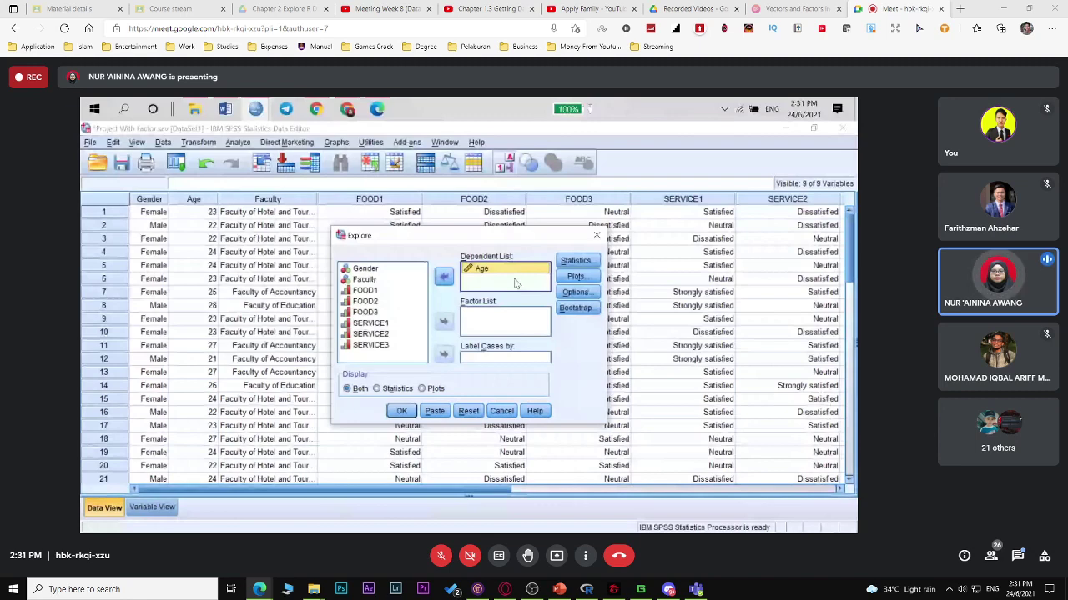
pyautogui.click(573, 277)
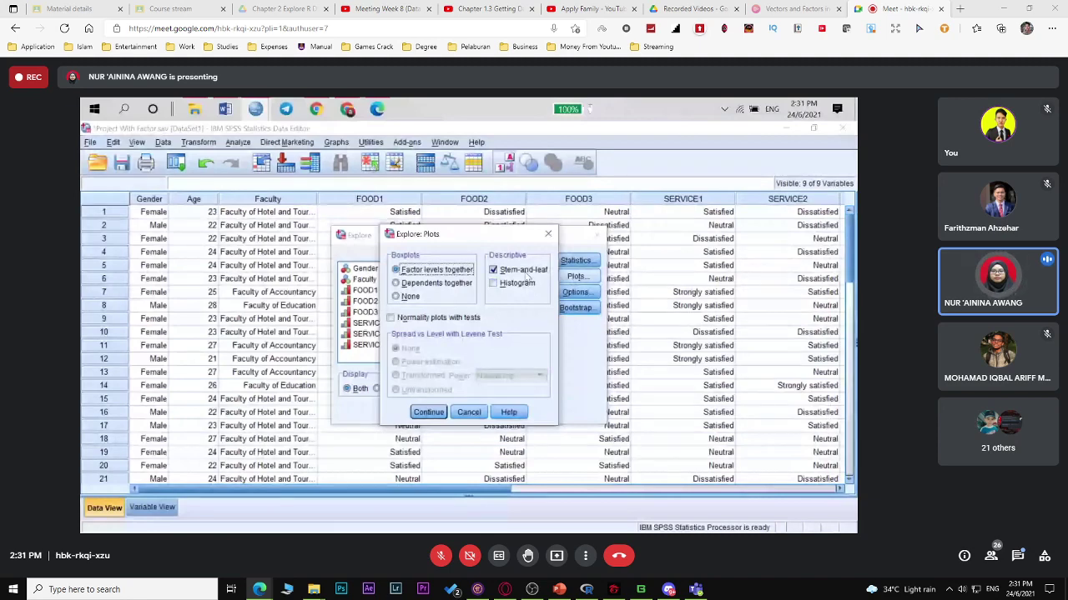
pyautogui.press('Return')
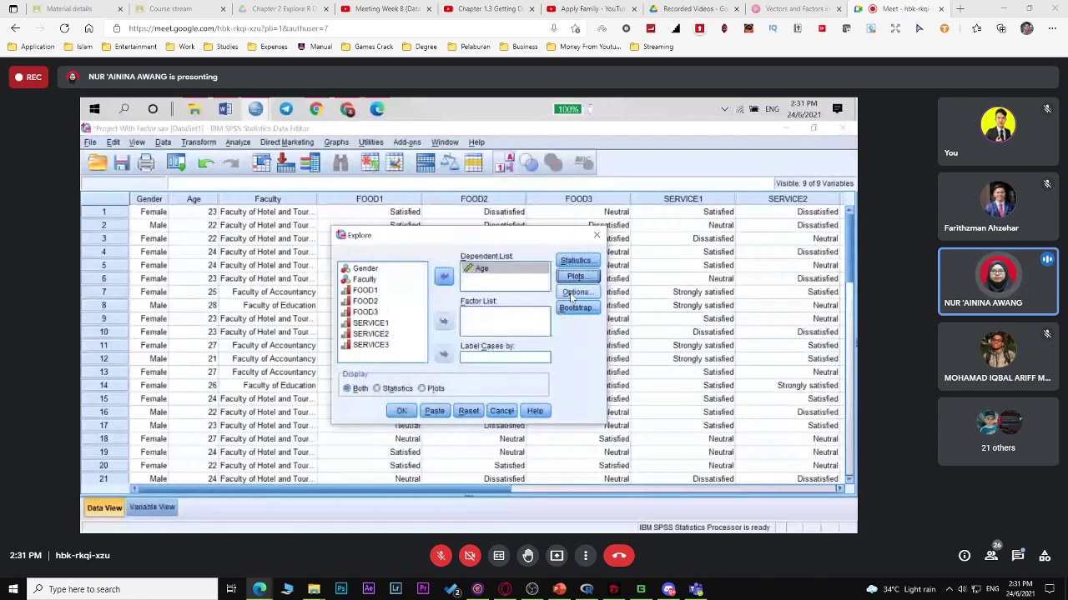
pyautogui.click(572, 293)
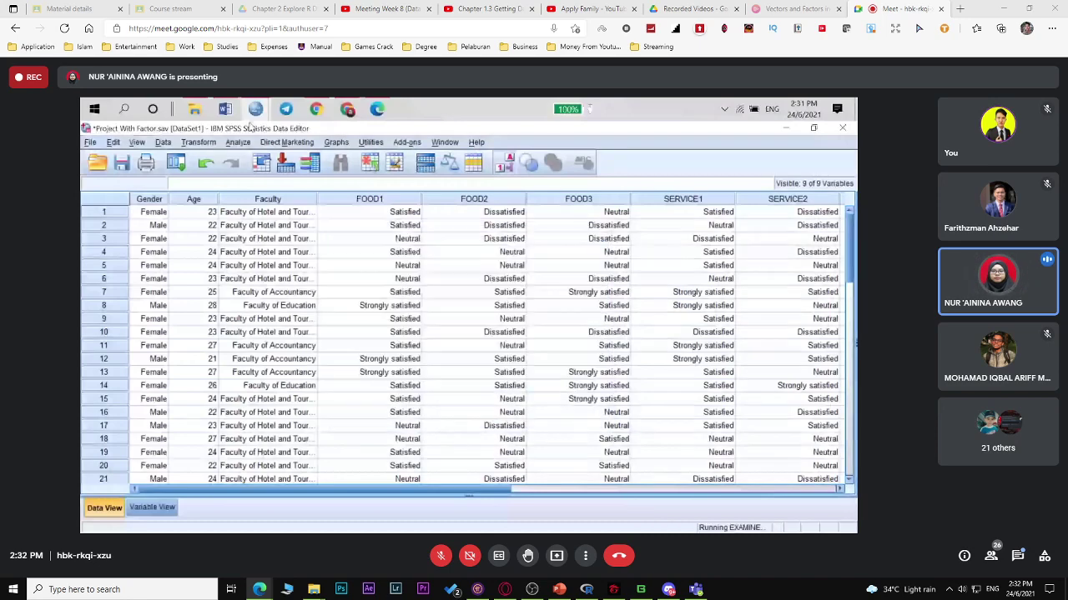
pyautogui.click(401, 410)
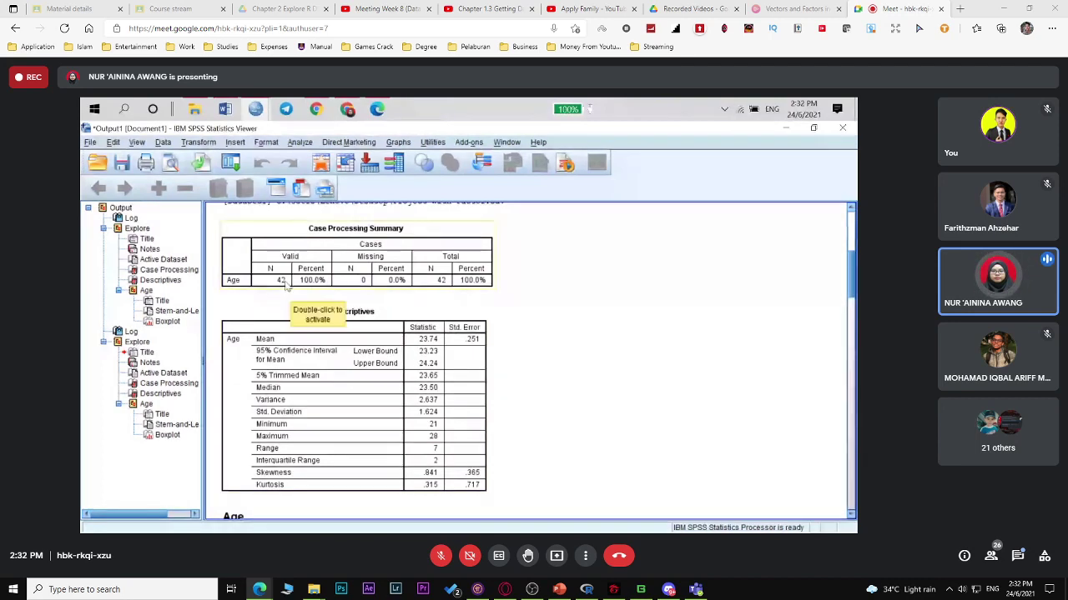
# Examine the case processing summary, descriptives and stem-and-leaf plot for Age in the output.
pyautogui.scroll(-1, 285, 285)
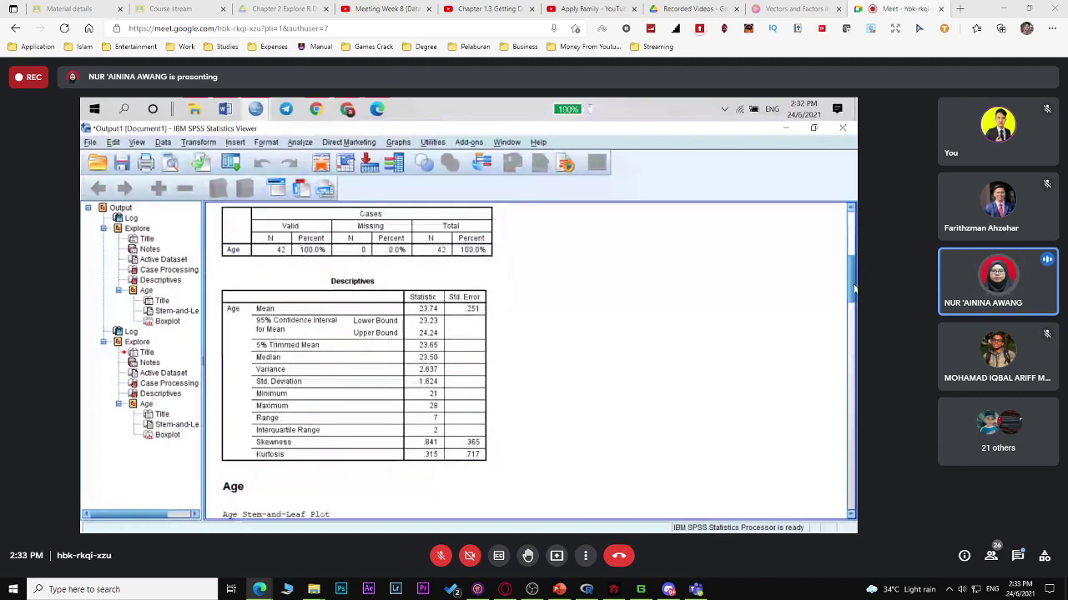
pyautogui.scroll(-1, 435, 330)
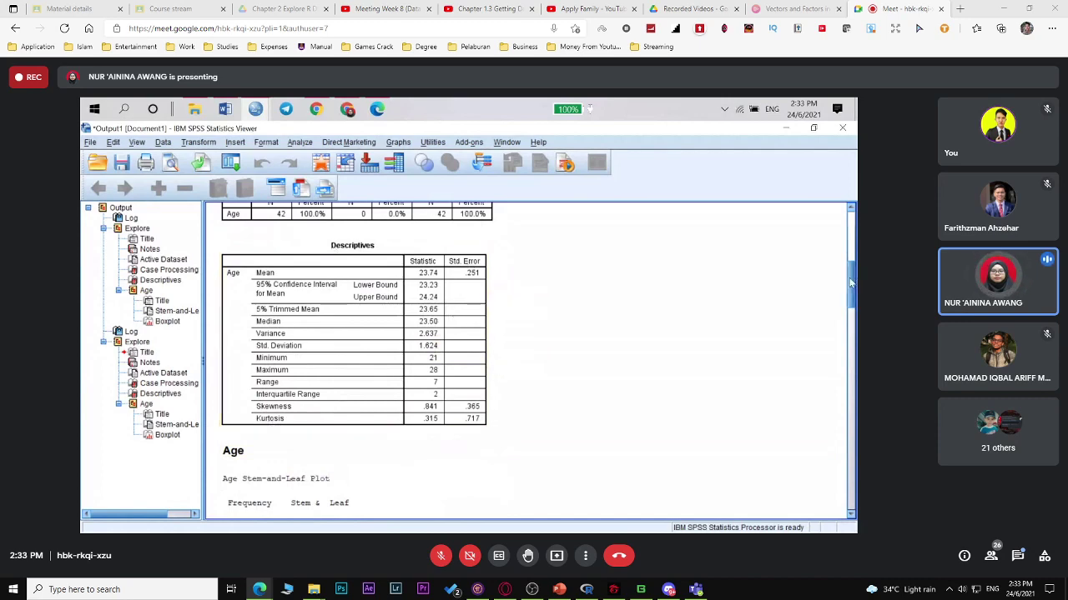
pyautogui.moveTo(851, 284); pyautogui.dragTo(851, 316)
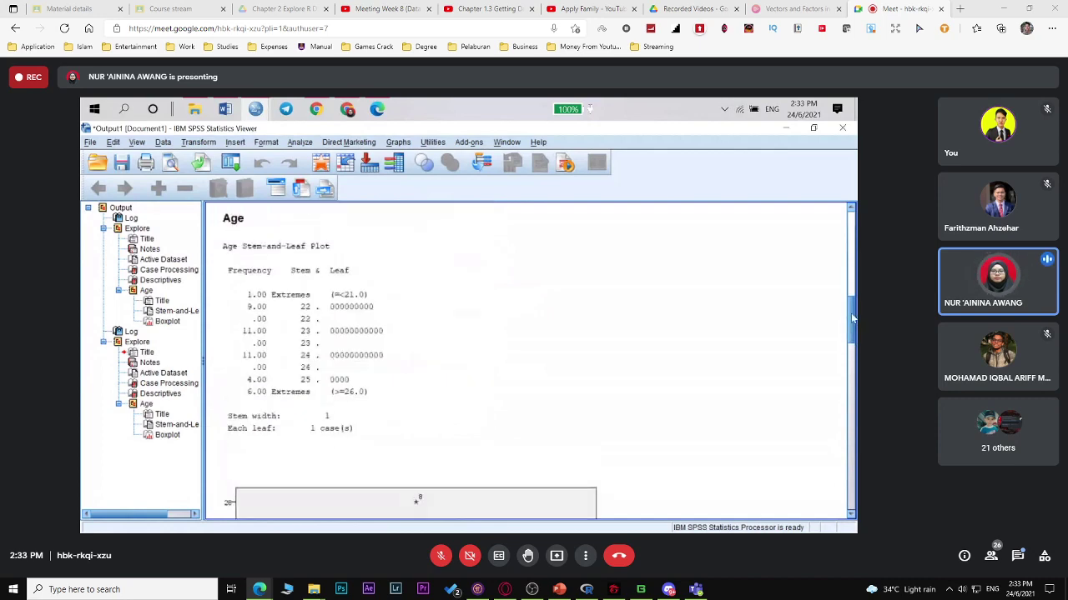
pyautogui.click(282, 269)
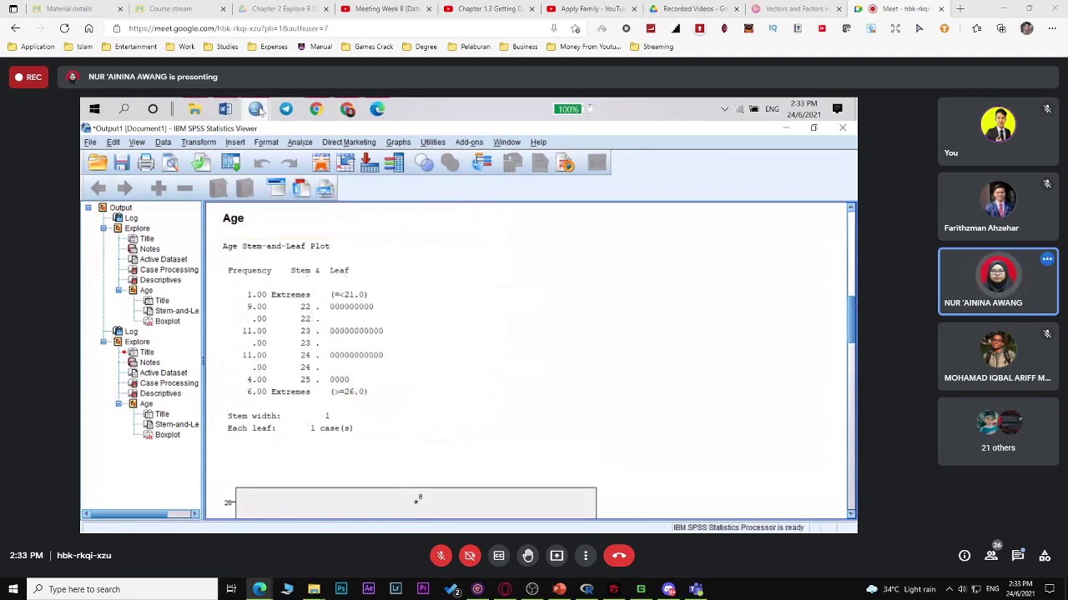
# Check the case data in Project With Factor.sav and examine the Age boxplot with its outliers in the output.
pyautogui.moveTo(259, 111)
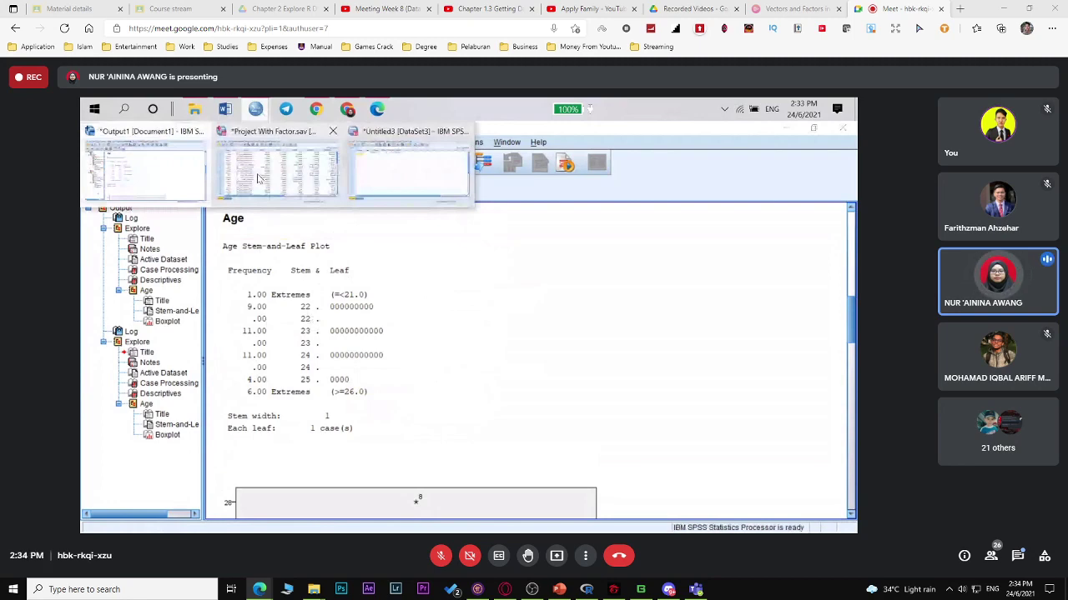
pyautogui.click(258, 178)
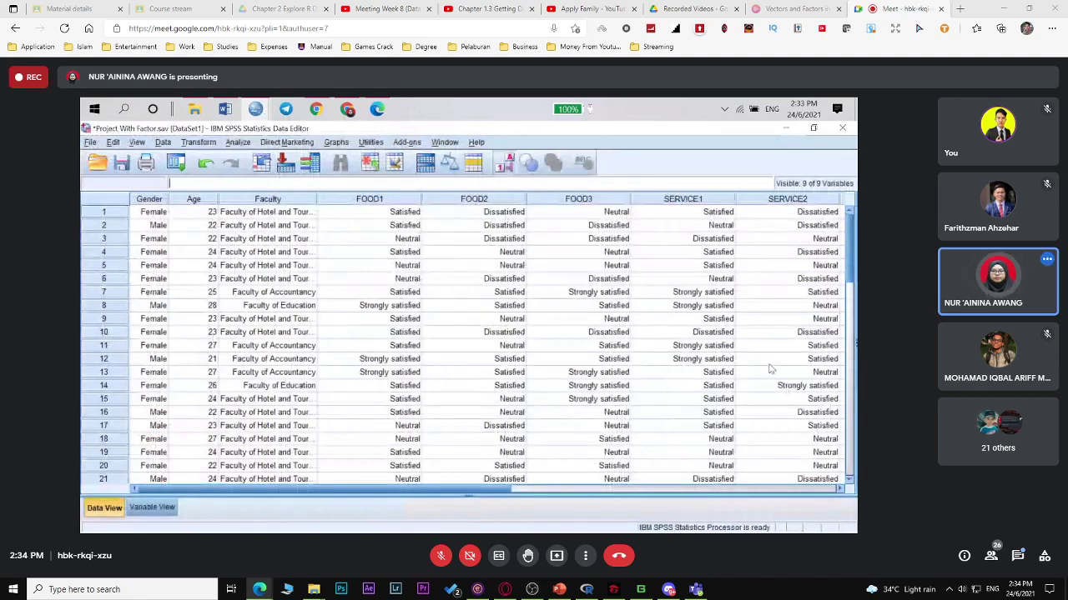
pyautogui.hotkey('alt', 'Tab')
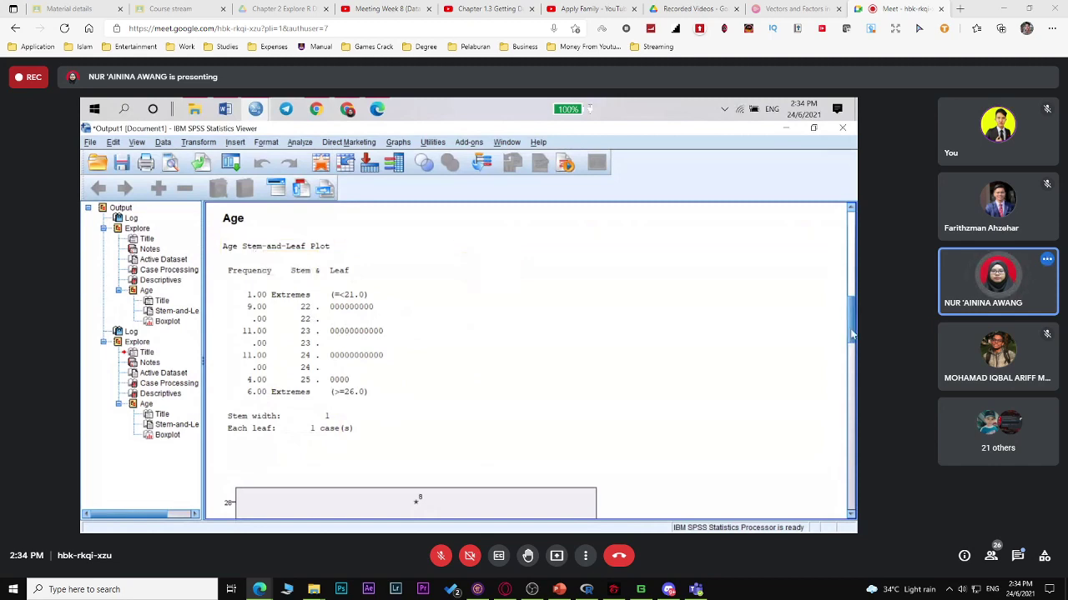
pyautogui.moveTo(852, 334); pyautogui.dragTo(853, 376)
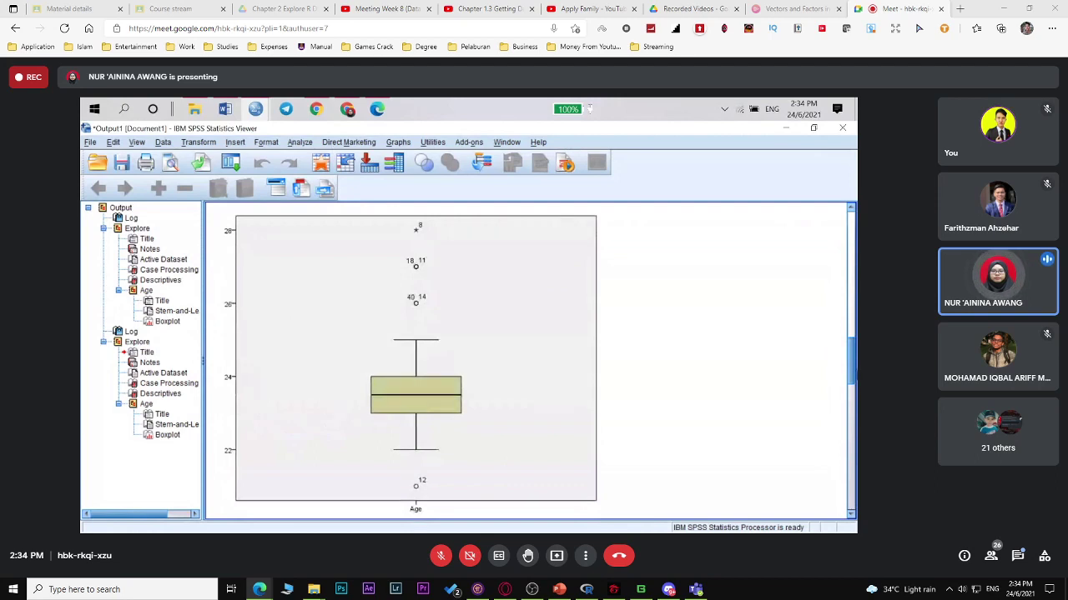
pyautogui.moveTo(852, 373); pyautogui.dragTo(852, 345)
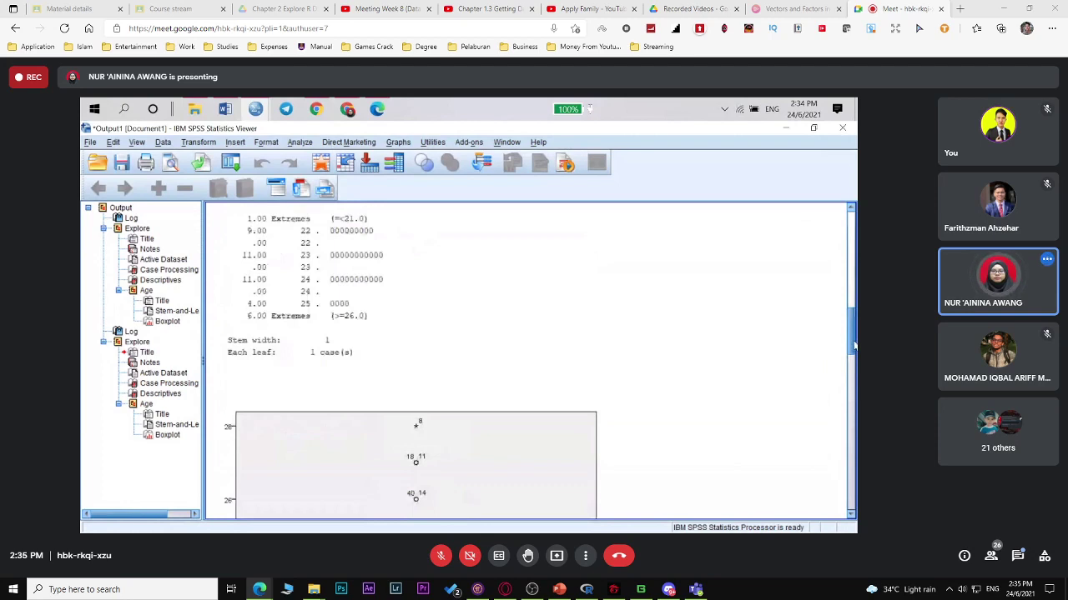
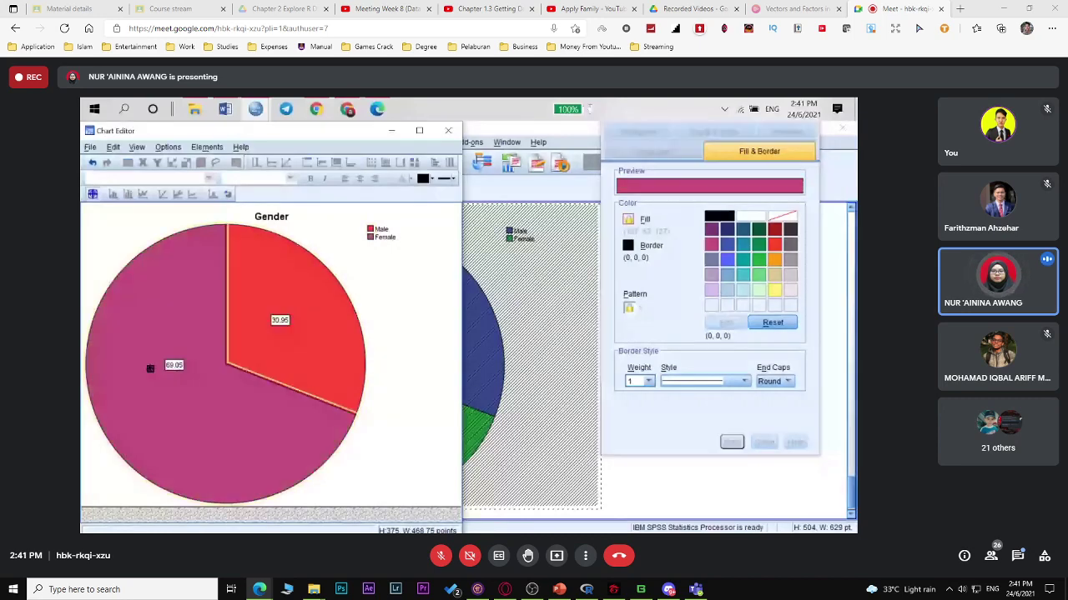
# Finish editing the Gender pie chart and select the Statistics table, Gender frequency table and pie chart for copying.
pyautogui.click(448, 130)
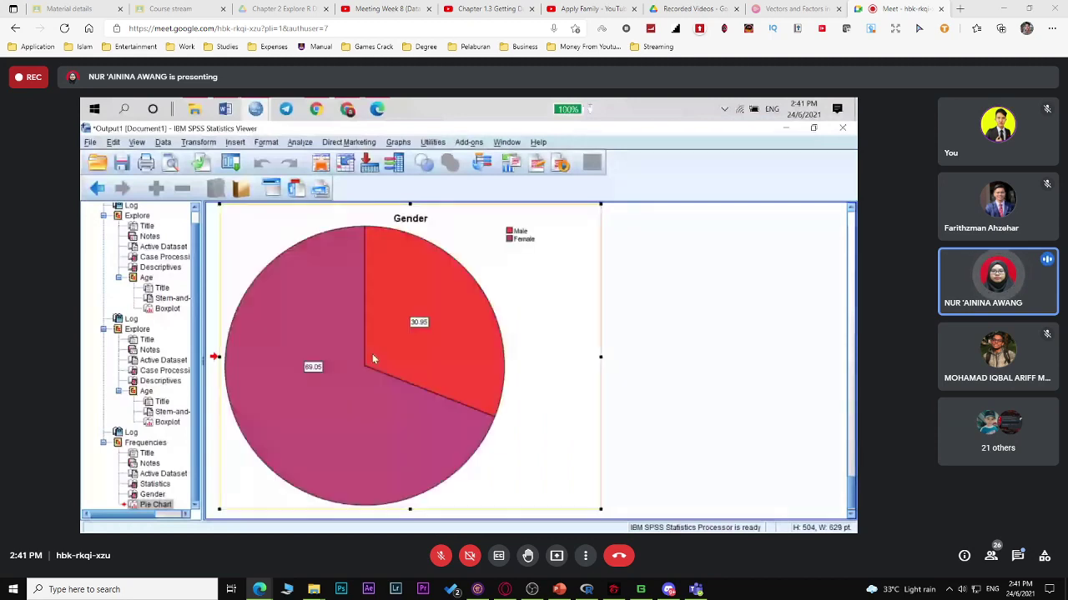
pyautogui.rightClick(372, 353)
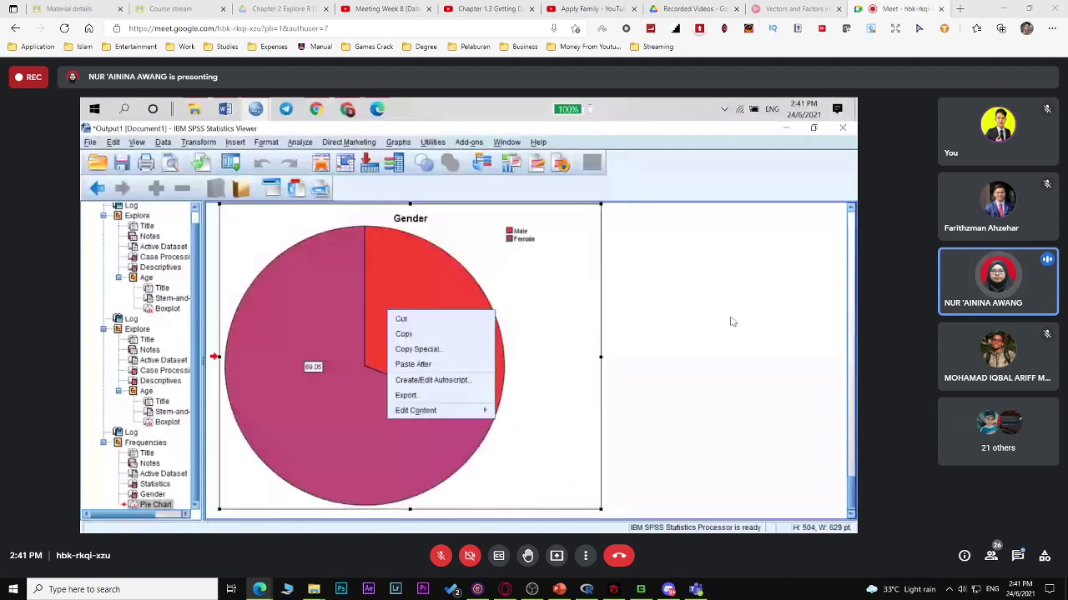
pyautogui.click(850, 450)
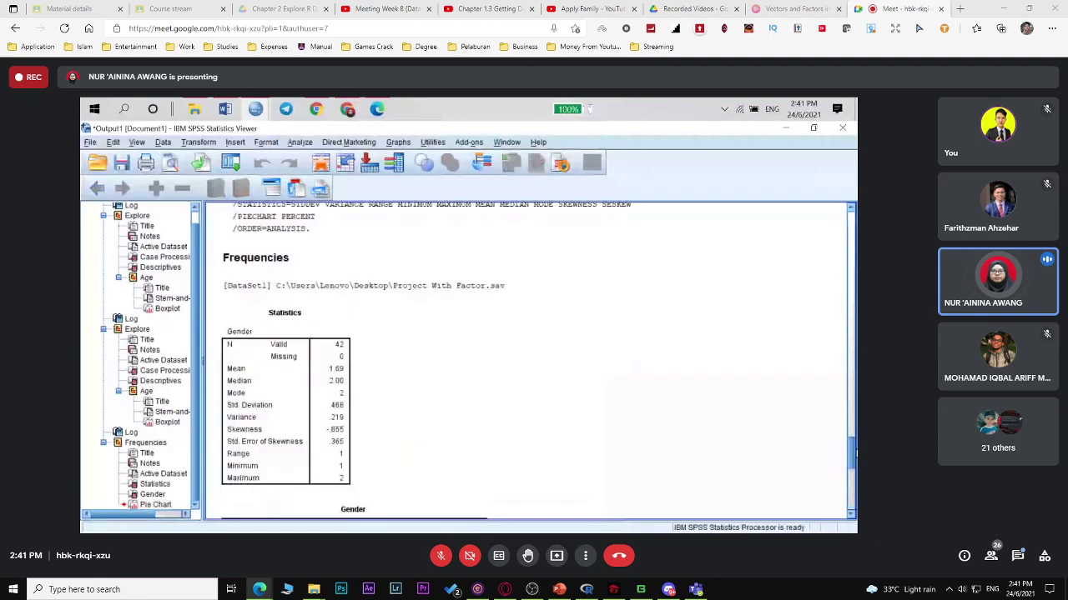
pyautogui.scroll(-3, 337, 442)
pyautogui.click(337, 442)
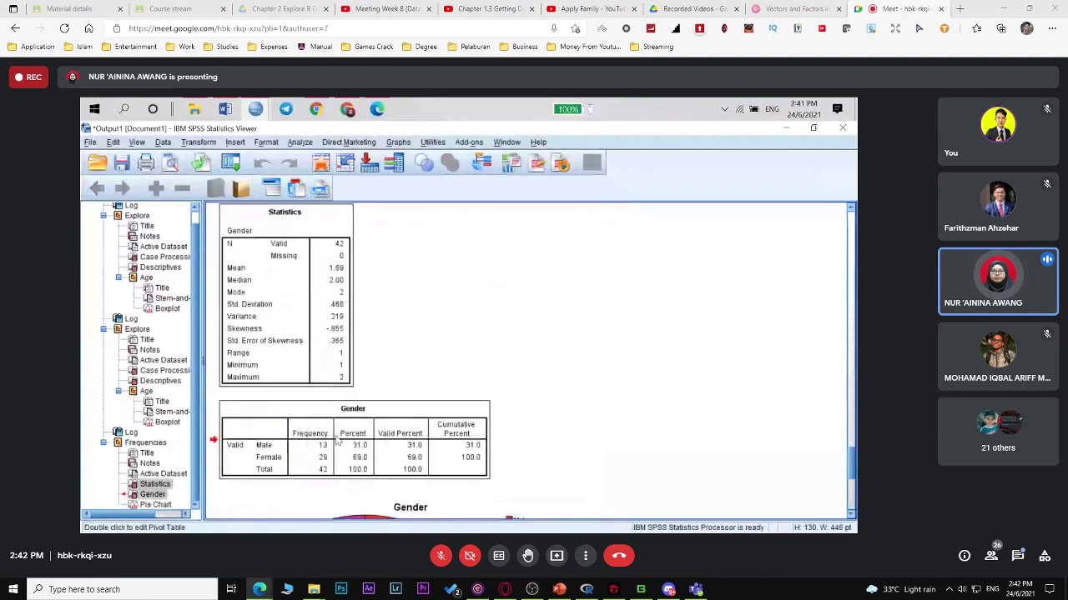
pyautogui.scroll(-5, 467, 452)
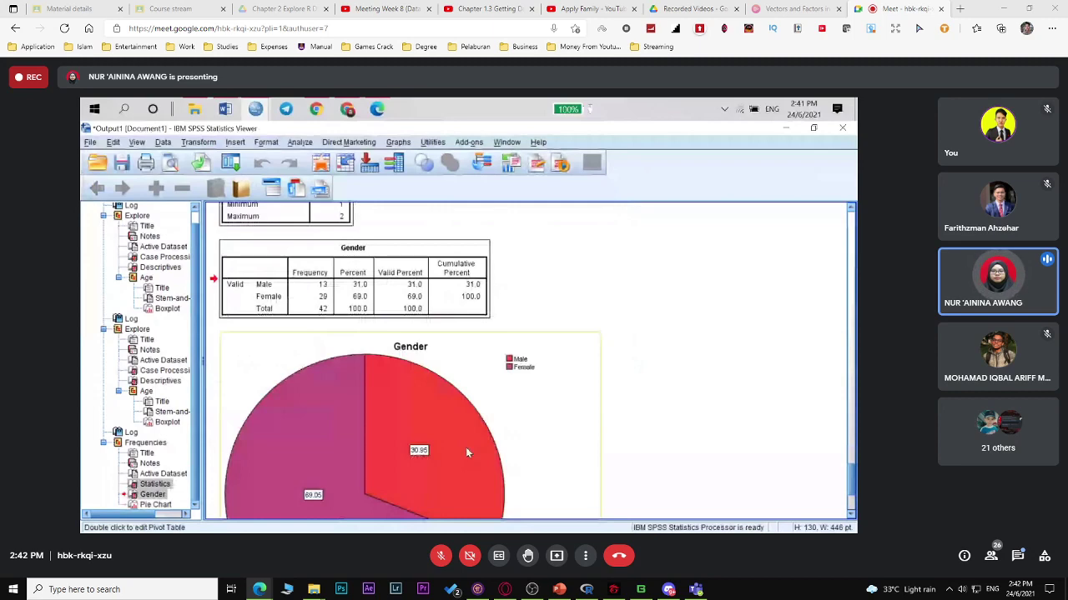
pyautogui.rightClick(466, 447)
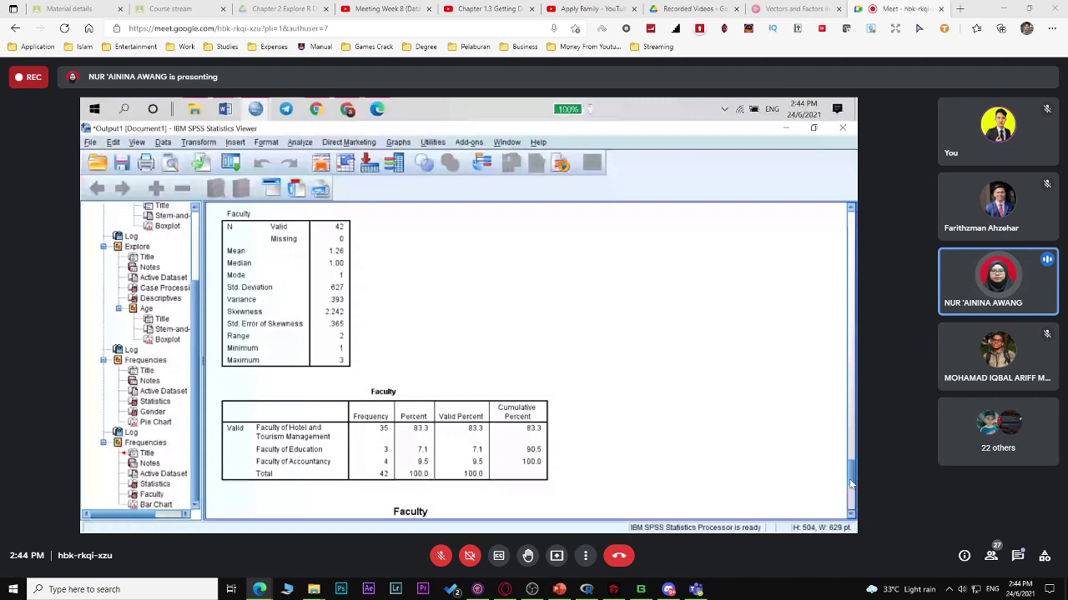
# Examine the Faculty statistics, frequency table and bar chart in the output.
pyautogui.scroll(-1, 850, 484)
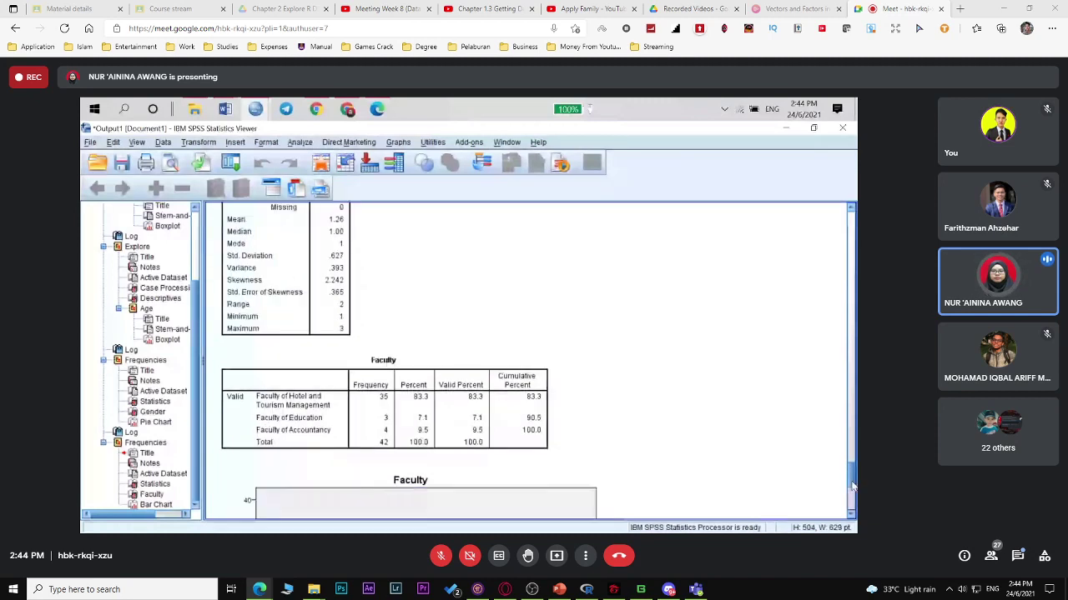
pyautogui.scroll(-8, 851, 486)
pyautogui.click(325, 374)
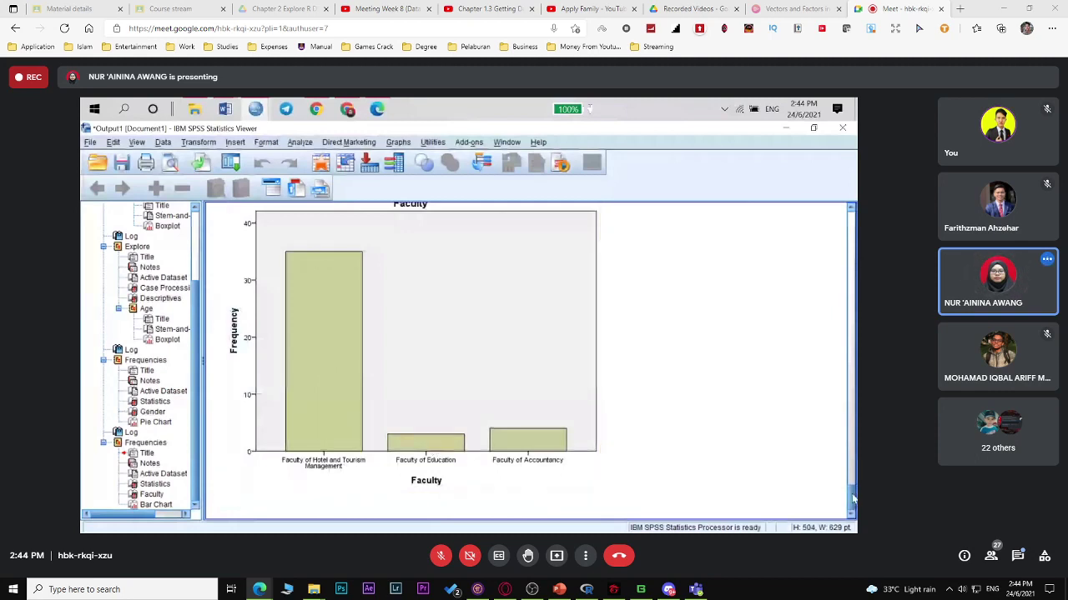
pyautogui.moveTo(852, 499); pyautogui.dragTo(852, 481)
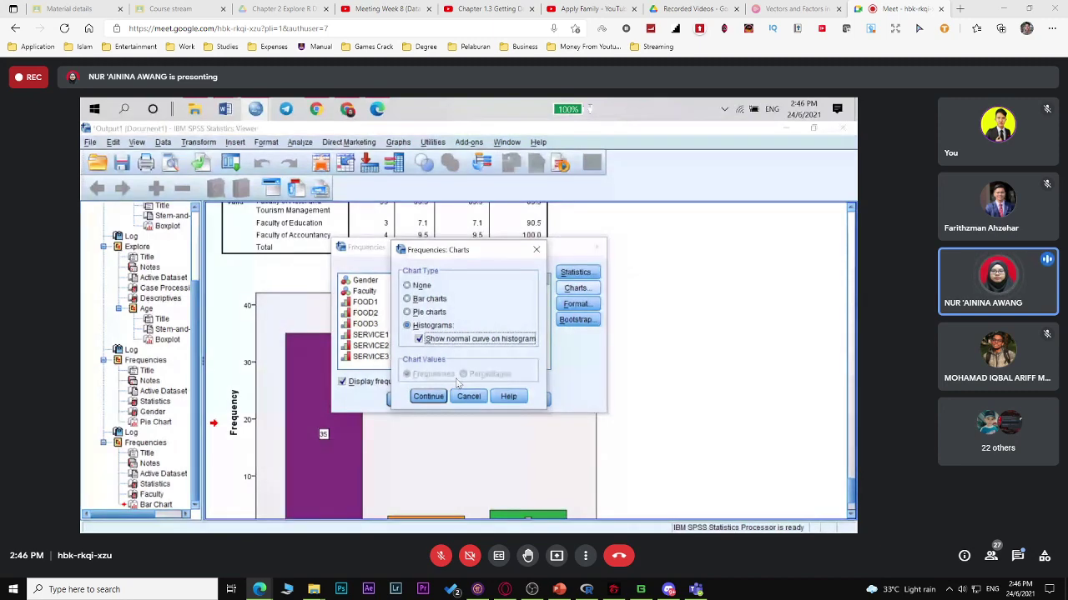
# Run Frequencies on Age with a histogram that shows the normal curve.
pyautogui.click(428, 396)
pyautogui.click(407, 400)
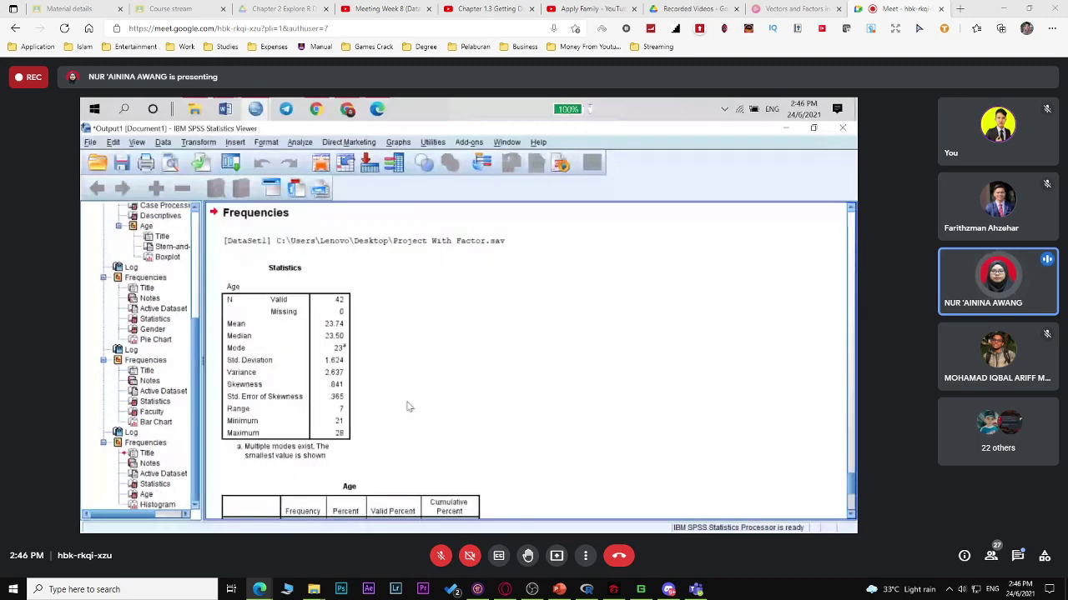
pyautogui.scroll(-1, 367, 351)
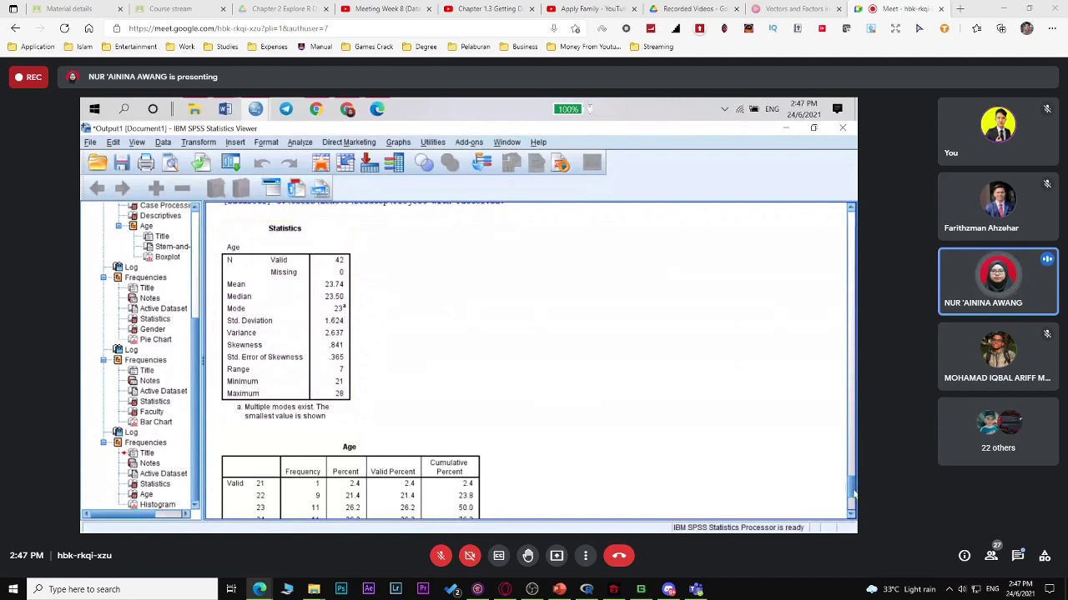
# Examine the Age frequency table, histogram with normal curve and statistics, and look back at the Faculty bar chart.
pyautogui.scroll(-1, 852, 496)
pyautogui.scroll(-8, 853, 496)
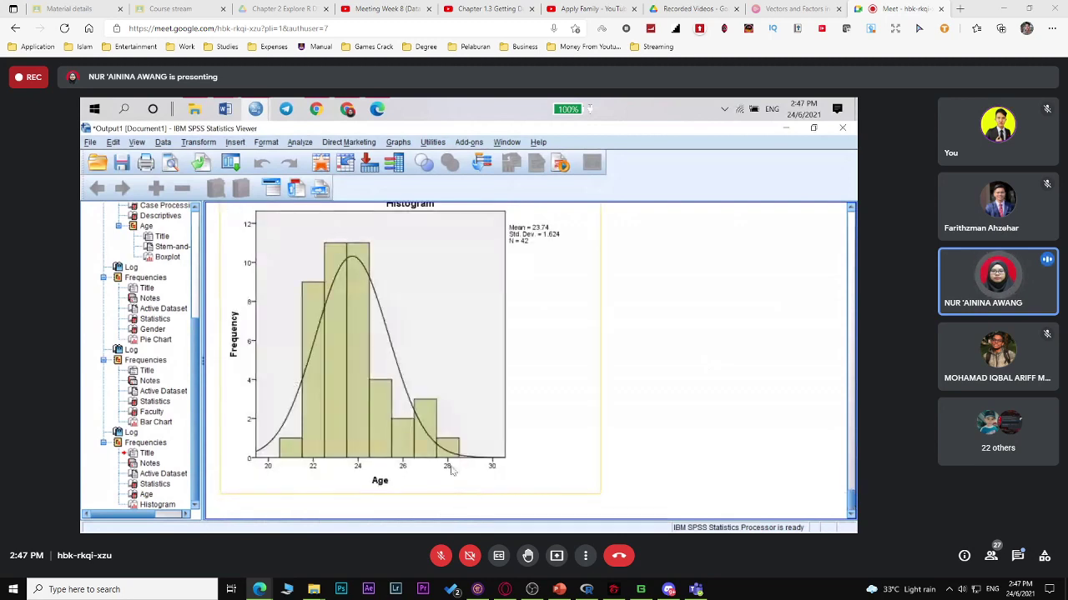
pyautogui.click(677, 498)
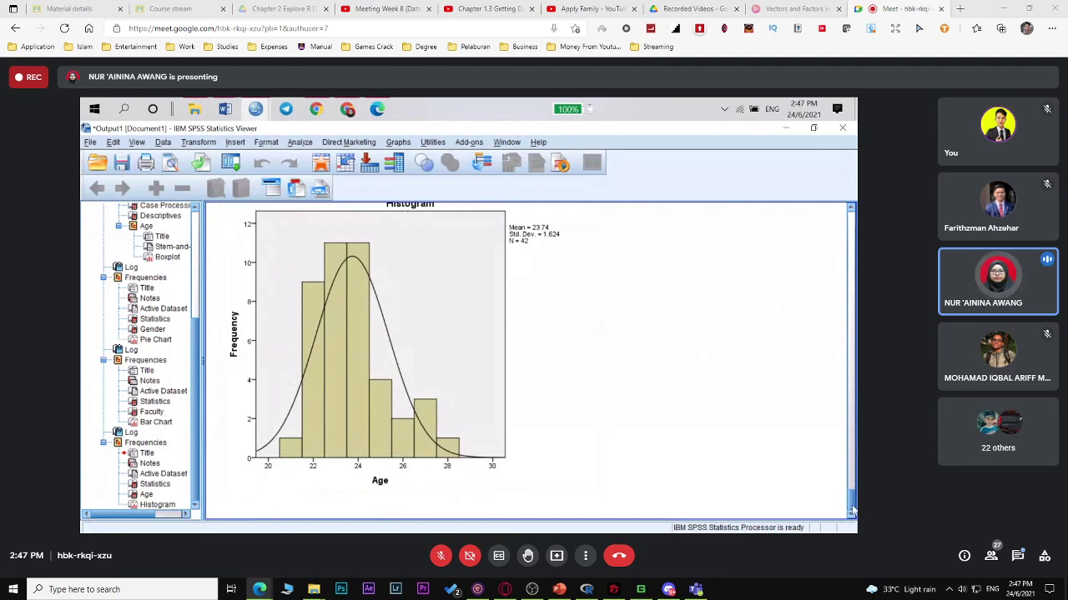
pyautogui.scroll(1, 852, 506)
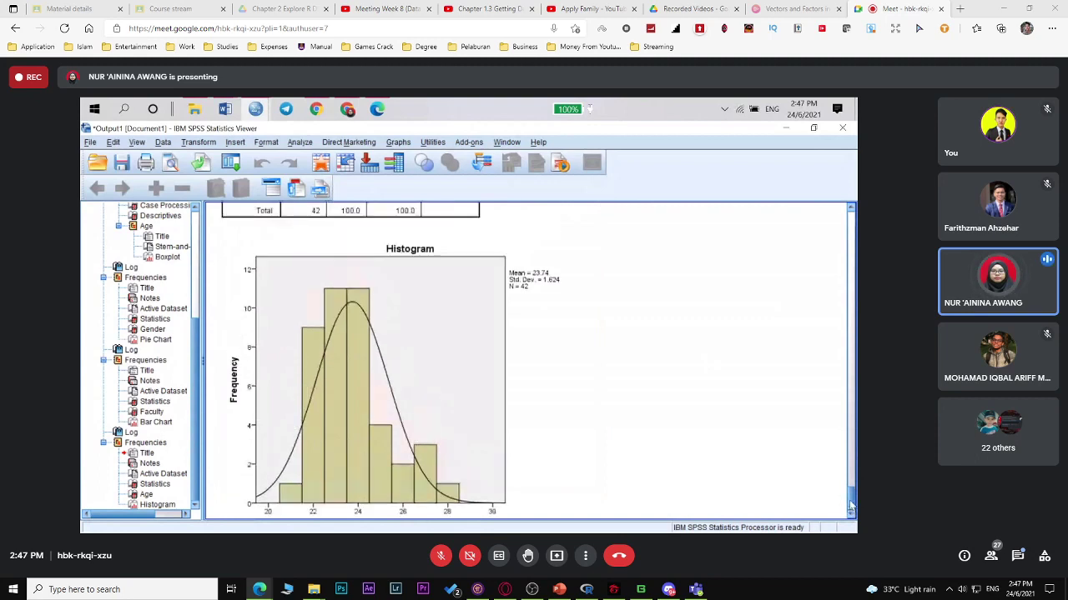
pyautogui.moveTo(852, 506); pyautogui.dragTo(851, 479)
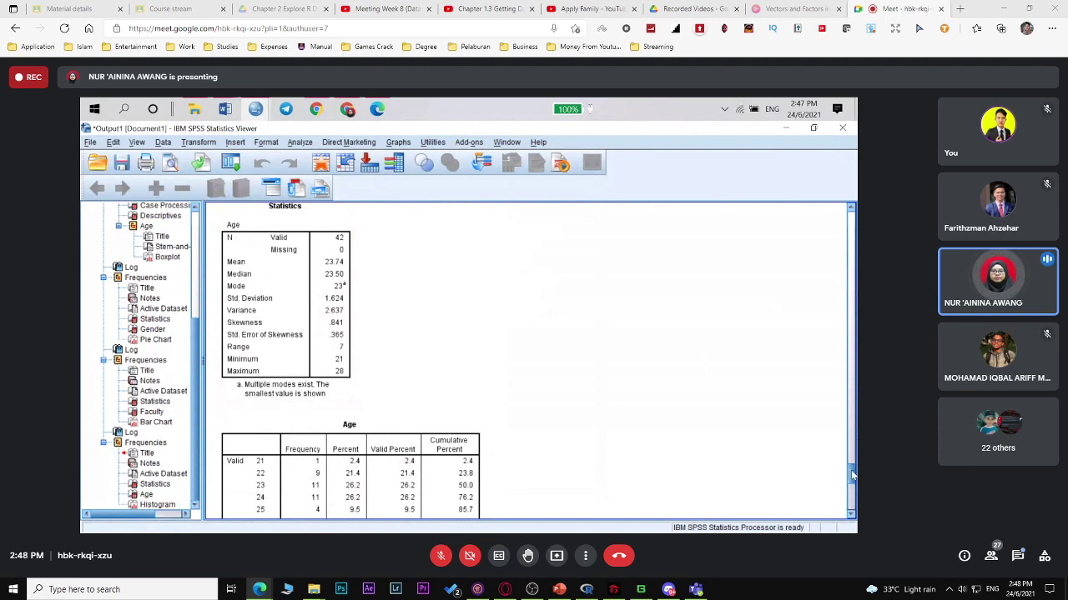
pyautogui.moveTo(851, 476); pyautogui.dragTo(852, 447)
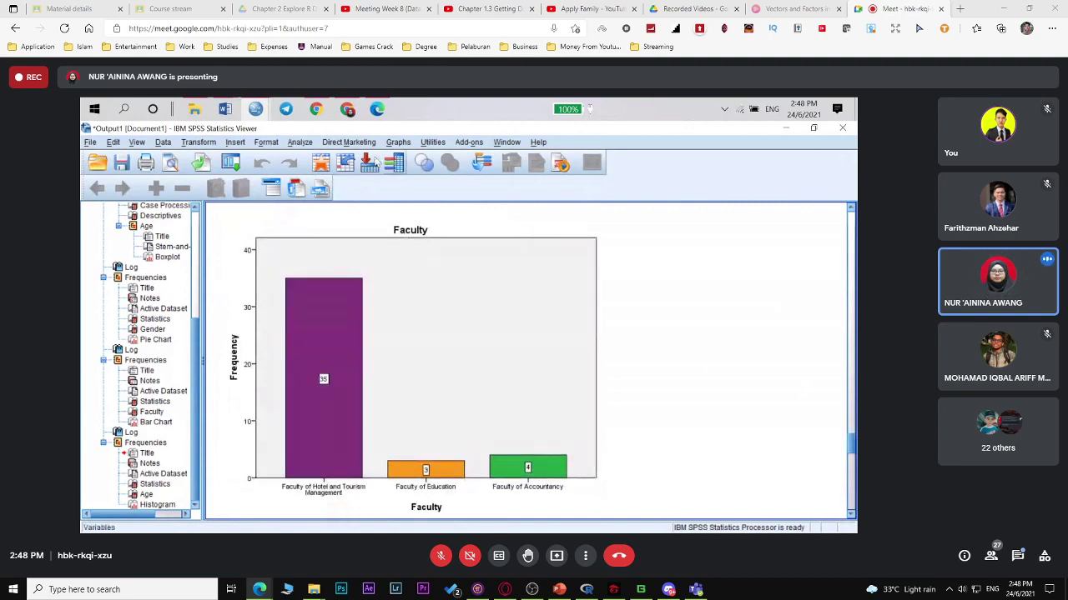
# Switch to the stress questionnaire in Word's Document1 and review the gender, age and program questions in Section A.
pyautogui.click(226, 113)
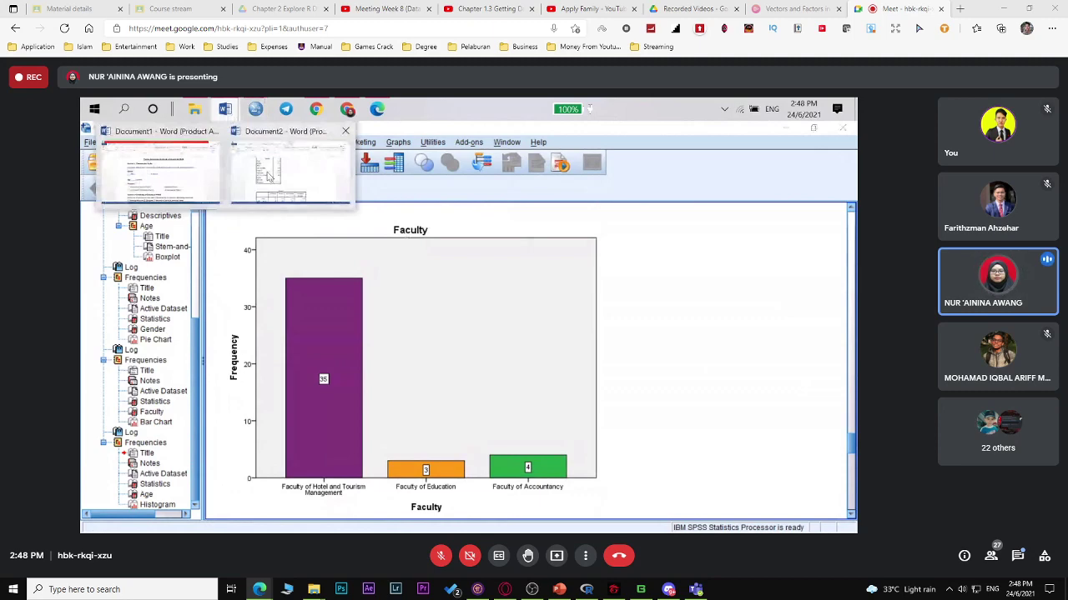
pyautogui.moveTo(174, 185)
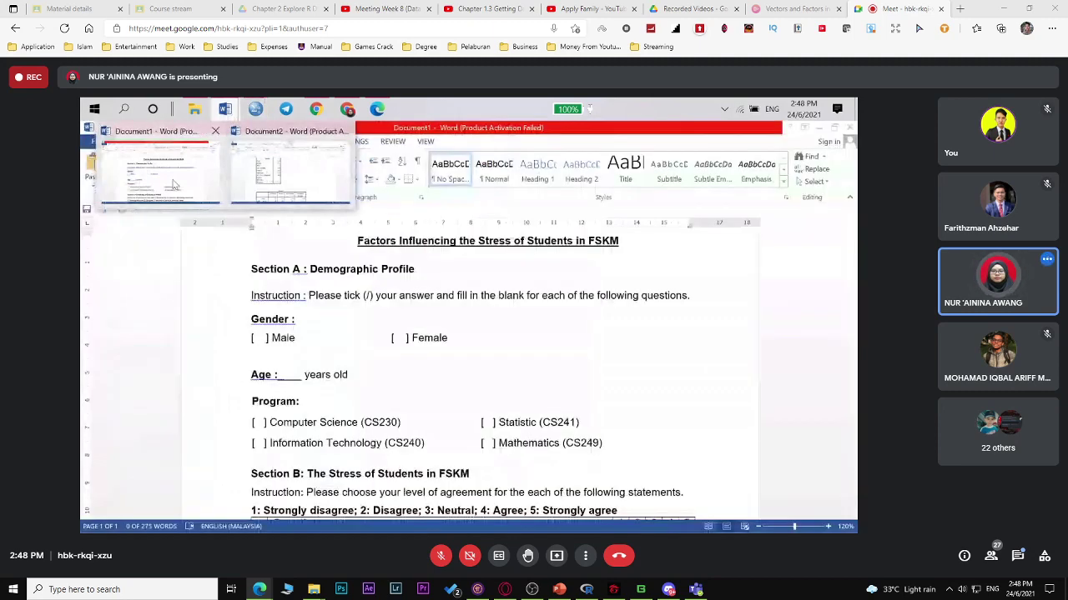
pyautogui.click(174, 185)
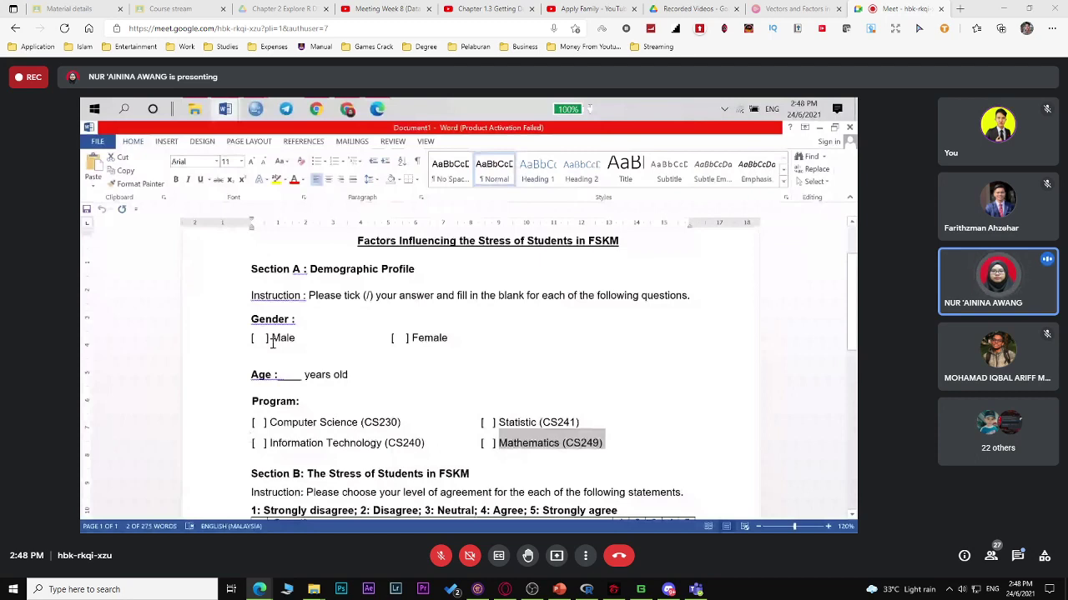
pyautogui.click(617, 443)
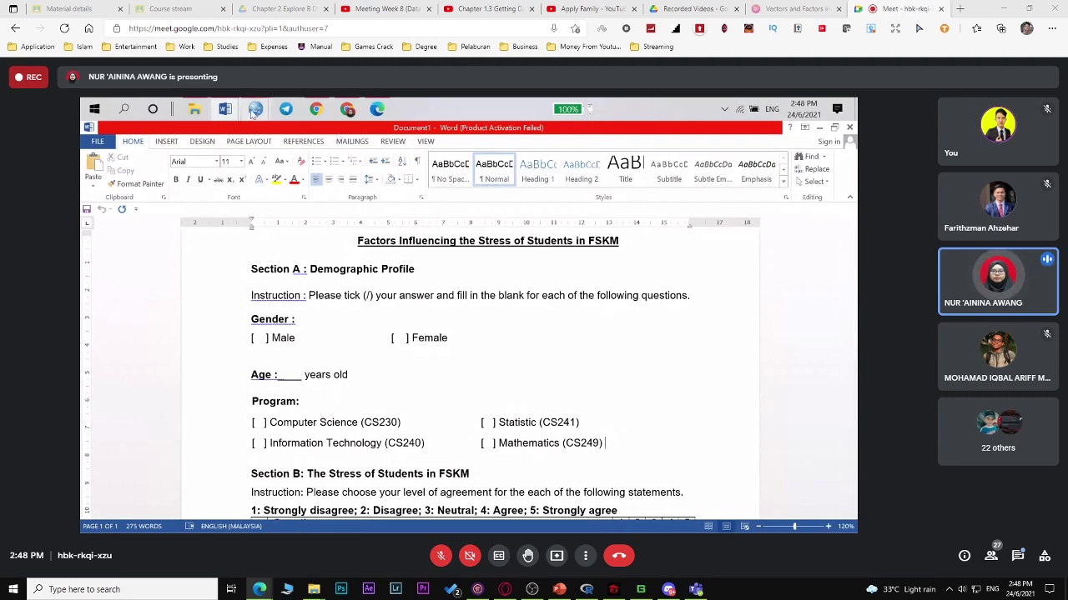
# Switch back to Project With Factor.sav in SPSS and check its variable definitions and case data.
pyautogui.moveTo(255, 110)
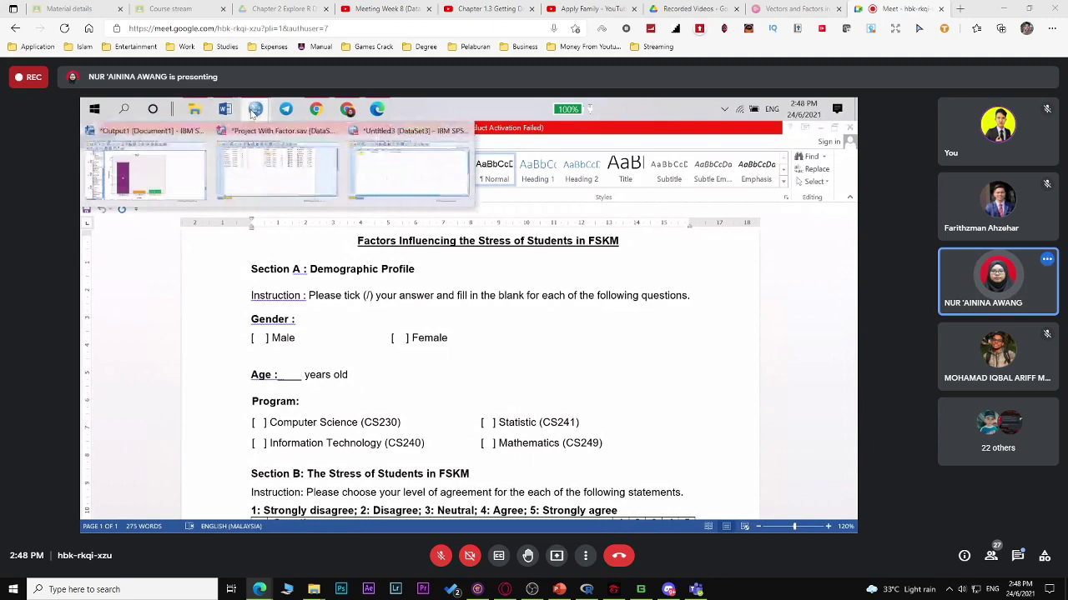
pyautogui.click(286, 183)
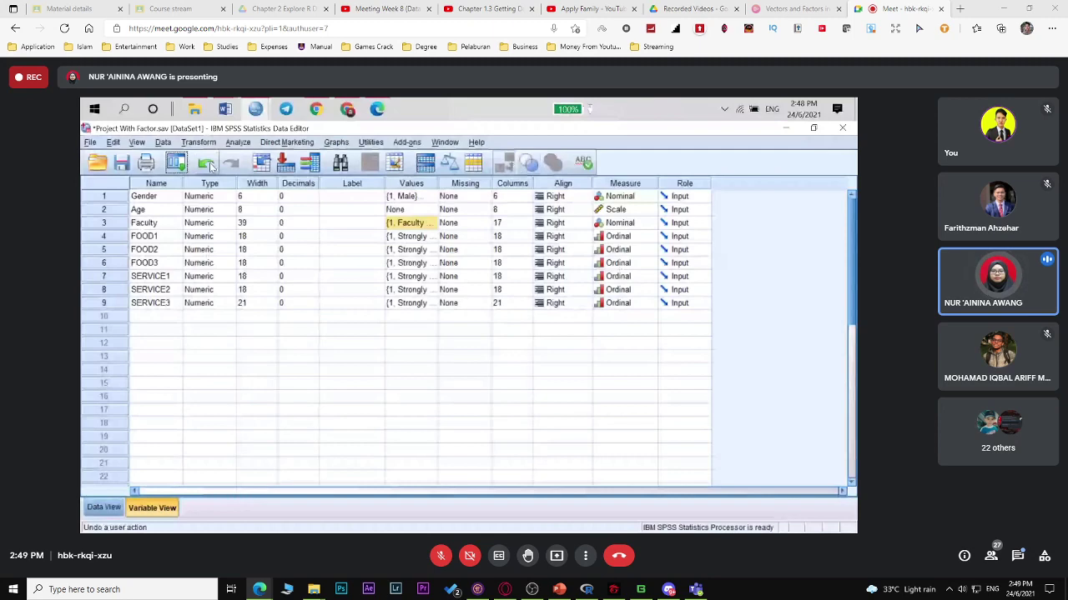
pyautogui.click(103, 508)
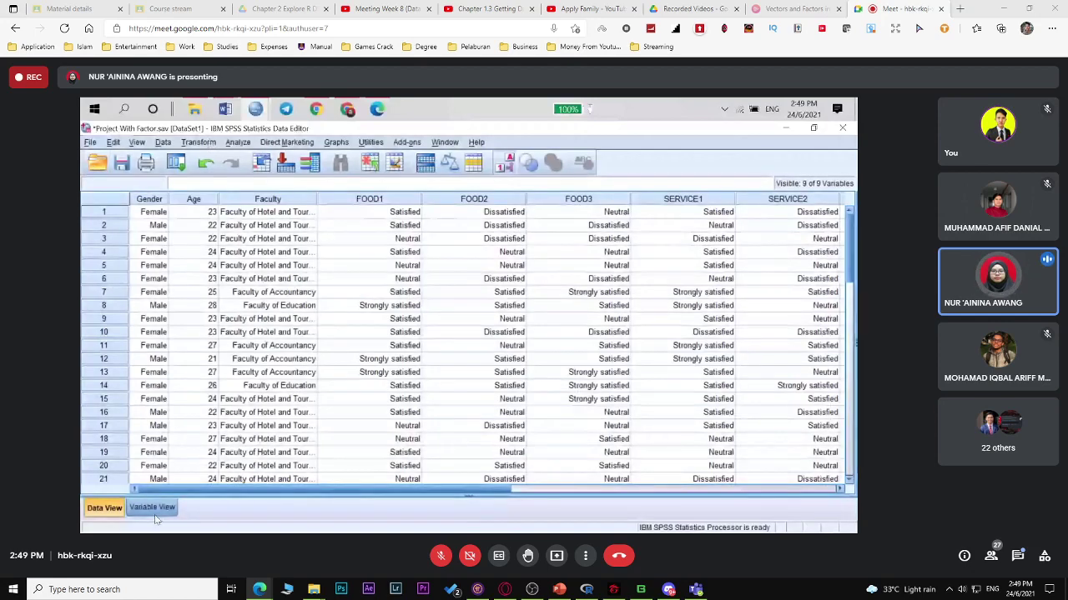
# Switch to the STA404 example report in Edge and read the study objectives and the Description of Variables table.
pyautogui.hotkey('alt', 'Tab')
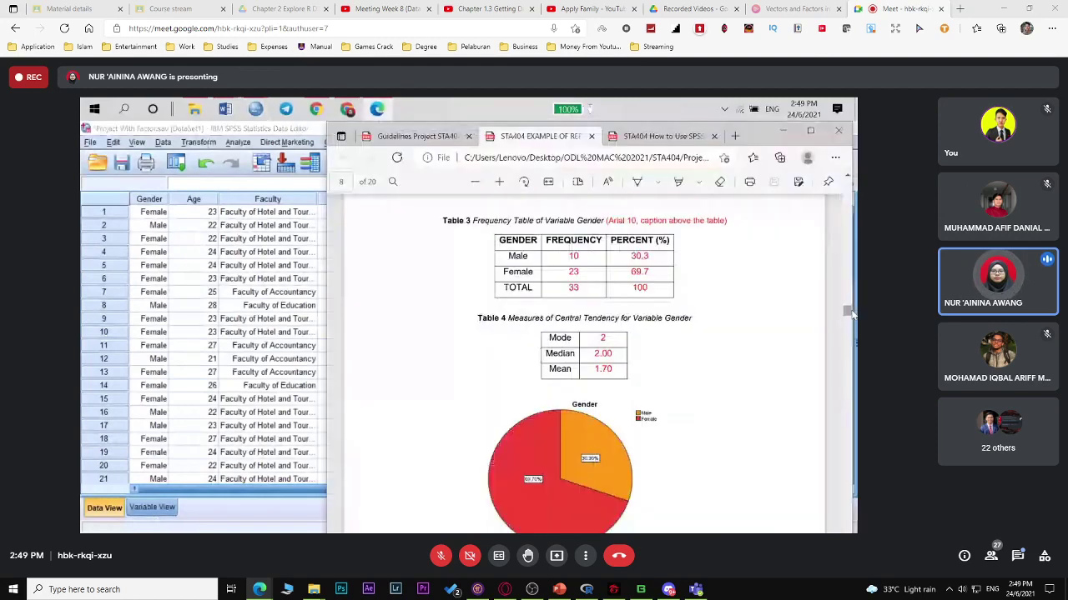
pyautogui.moveTo(849, 311); pyautogui.dragTo(849, 197)
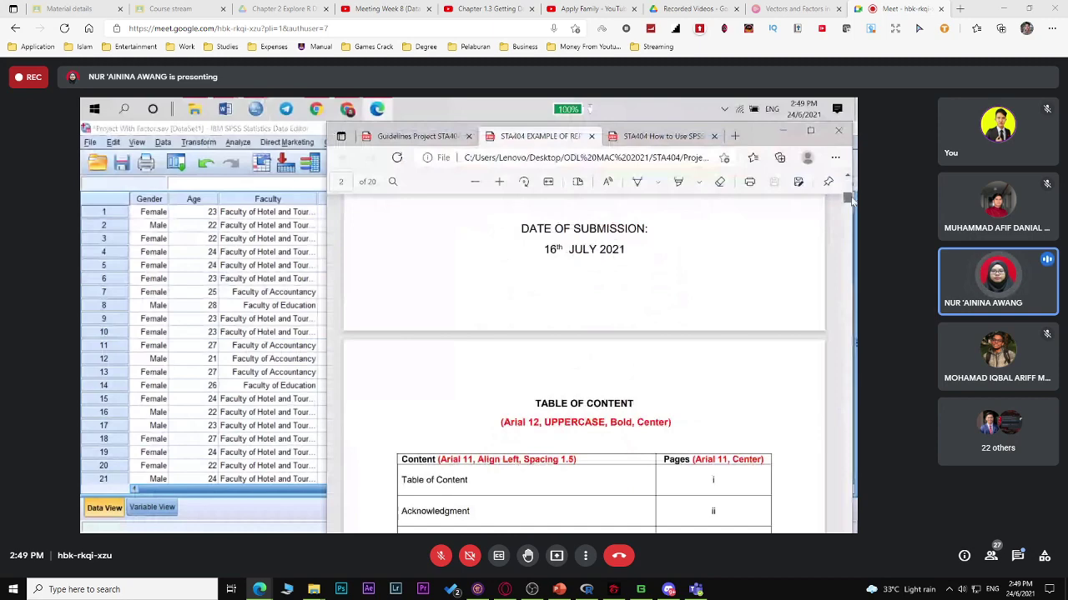
pyautogui.moveTo(847, 198); pyautogui.dragTo(847, 253)
pyautogui.moveTo(431, 376); pyautogui.dragTo(656, 383)
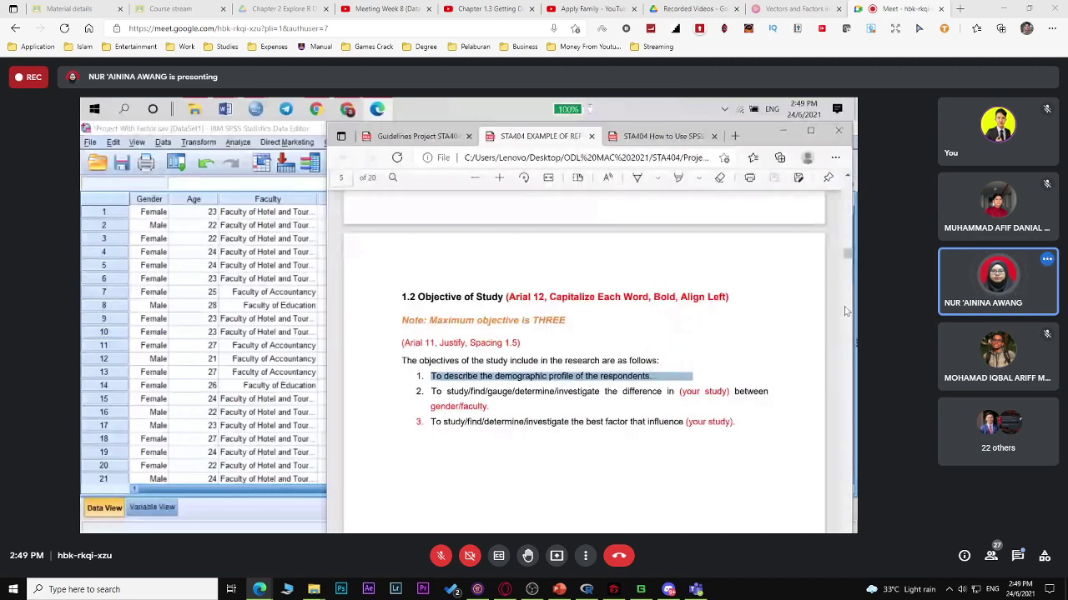
pyautogui.scroll(-10, 846, 300)
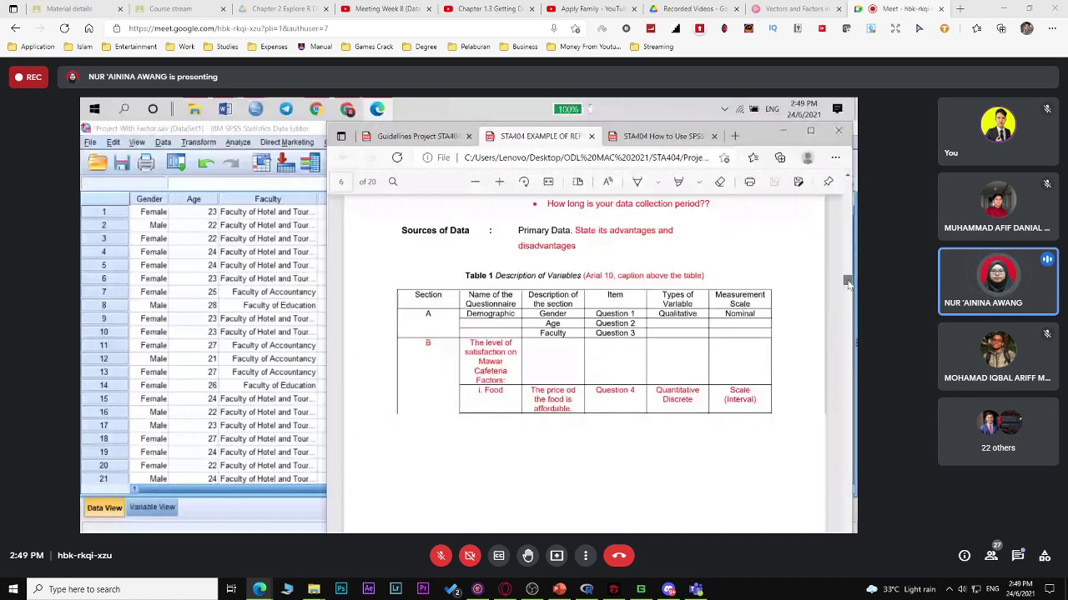
pyautogui.moveTo(846, 284); pyautogui.dragTo(846, 307)
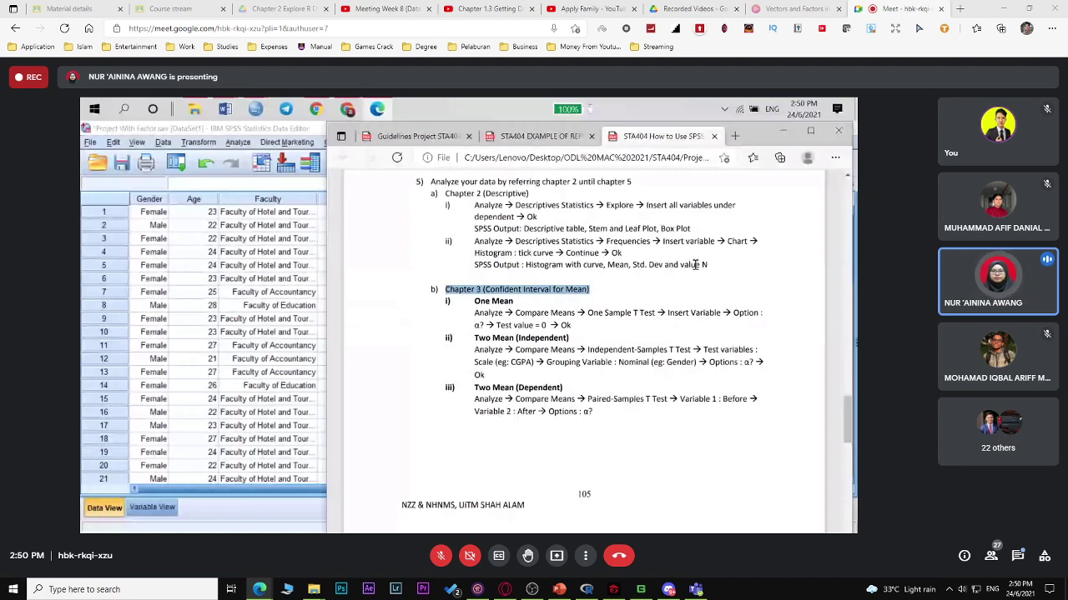
# Highlight "One Sample T Test" under One Mean in the How to Use SPSS guide and turn on freehand drawing.
pyautogui.moveTo(587, 313); pyautogui.dragTo(656, 314)
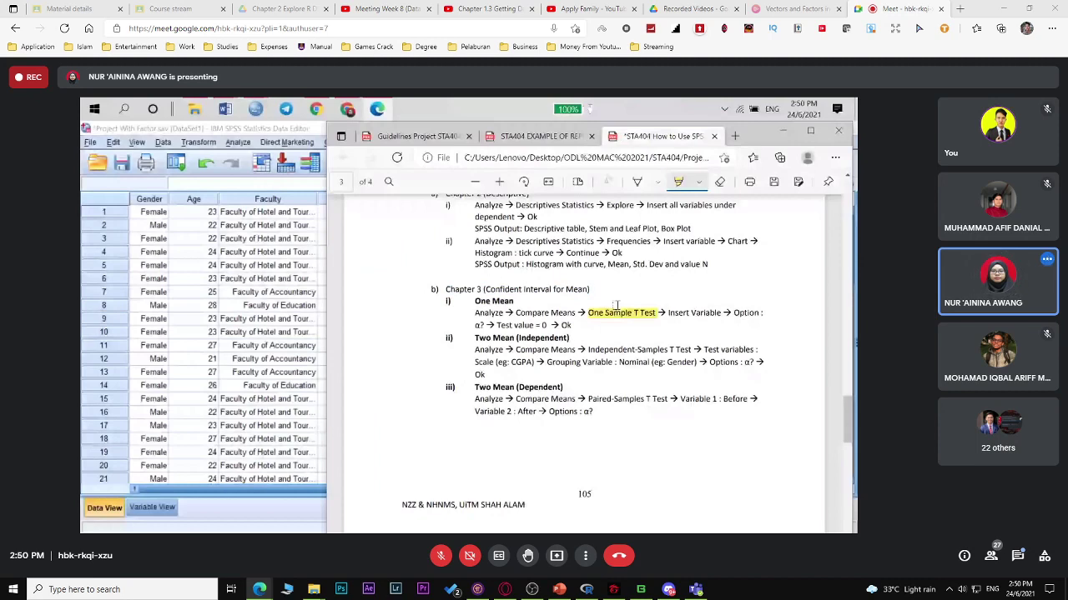
pyautogui.click(636, 182)
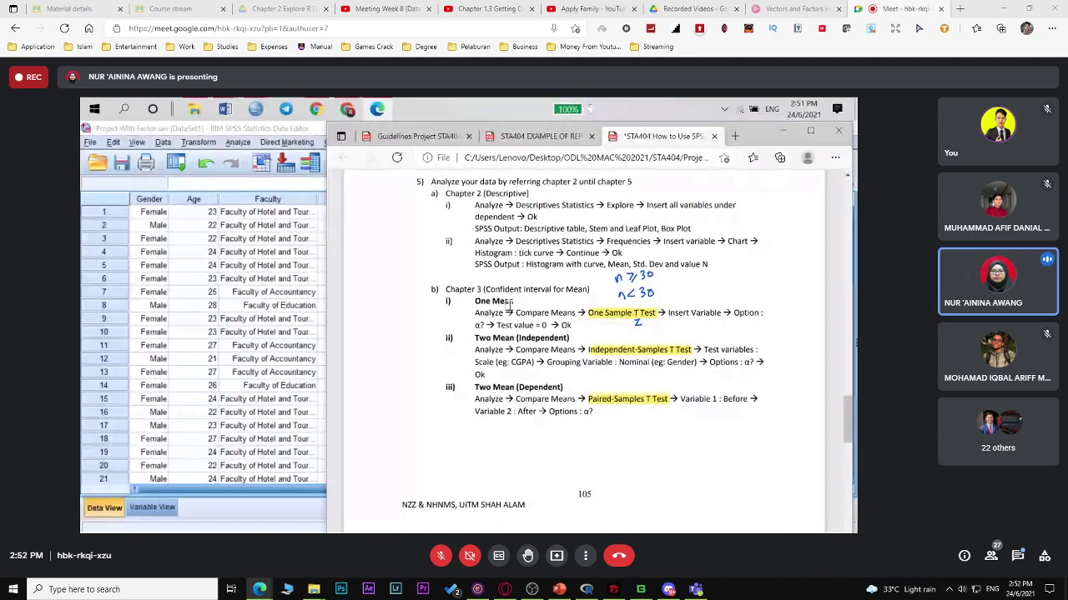
# Switch to the SPSS data editor, set up a One-Sample T Test with Age as the test variable, and open its options.
pyautogui.click(247, 147)
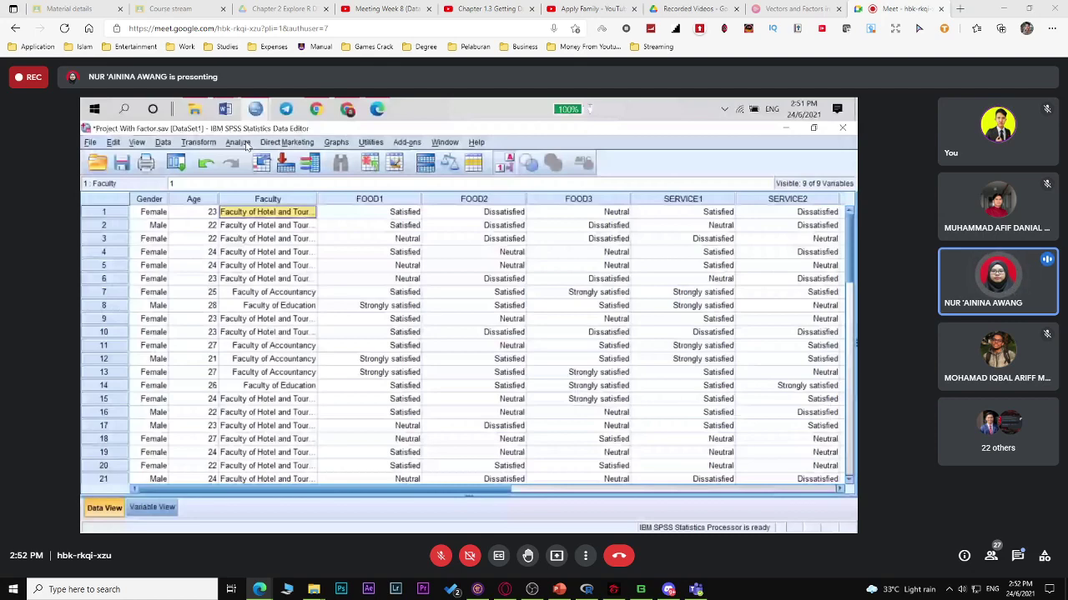
pyautogui.click(242, 143)
pyautogui.click(406, 225)
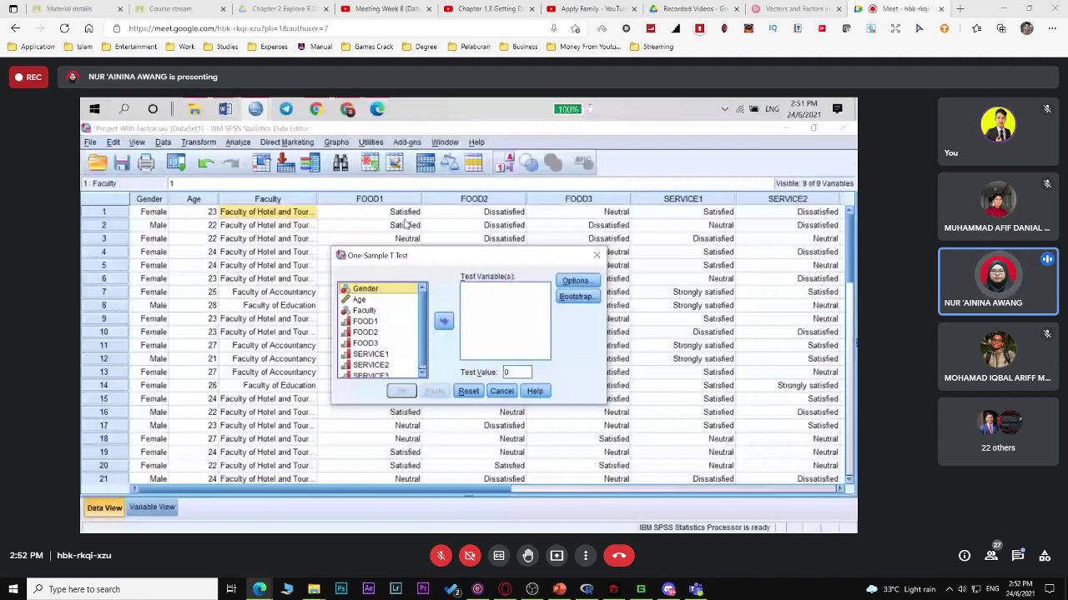
pyautogui.doubleClick(358, 299)
pyautogui.click(574, 280)
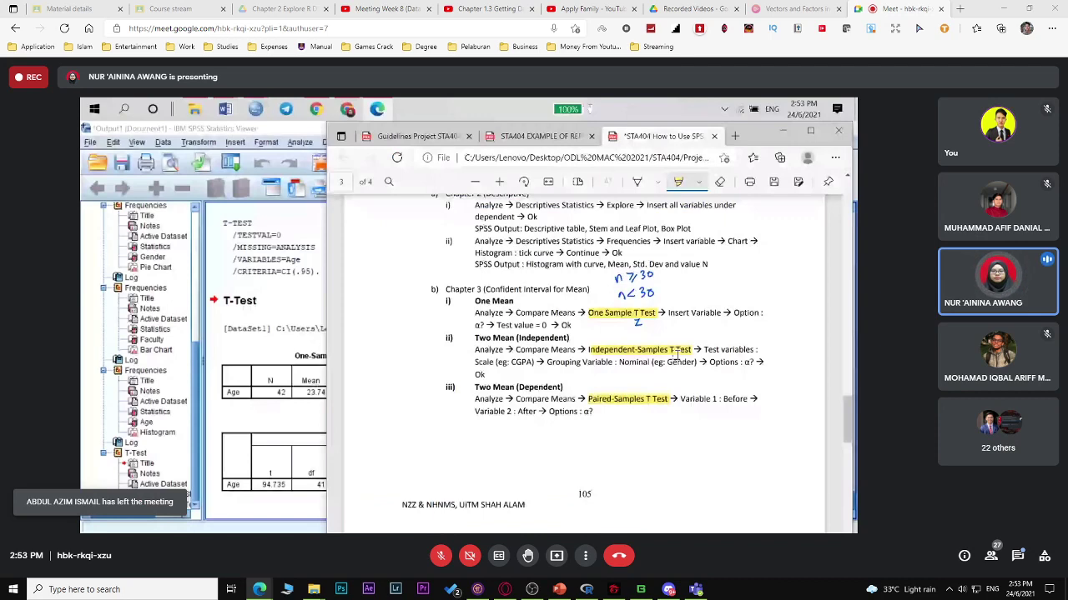
# Bring up the STA404 example report in Edge in place of the How to Use SPSS guide.
pyautogui.click(495, 139)
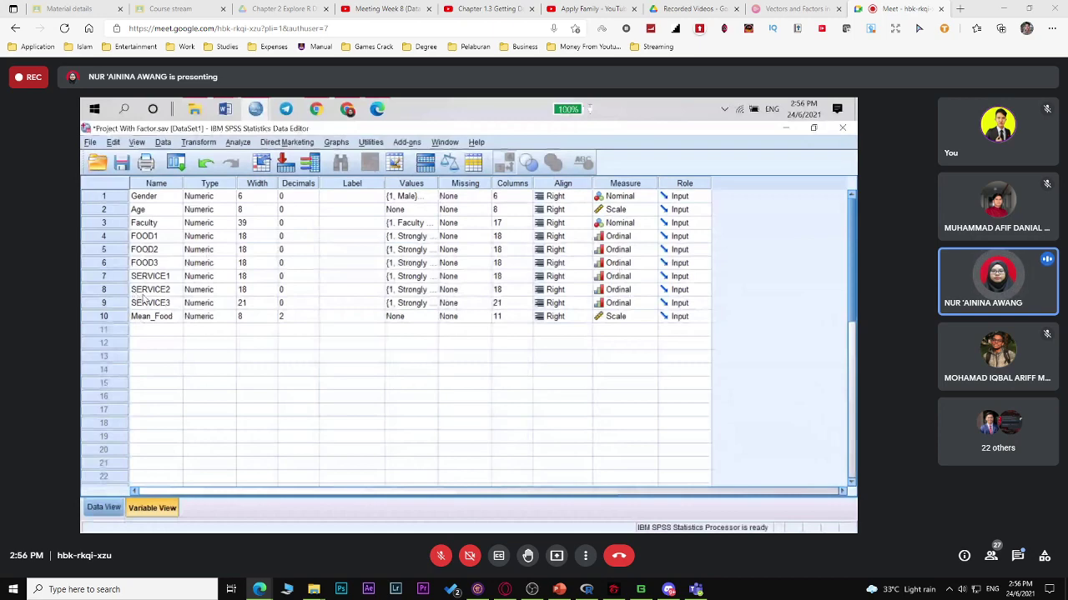
# Compute a new variable Mean_Service in the SPSS data editor as MEAN(SERVICE1,SERVICE2,SERVICE3).
pyautogui.hotkey('ctrl', 't')
pyautogui.click(197, 142)
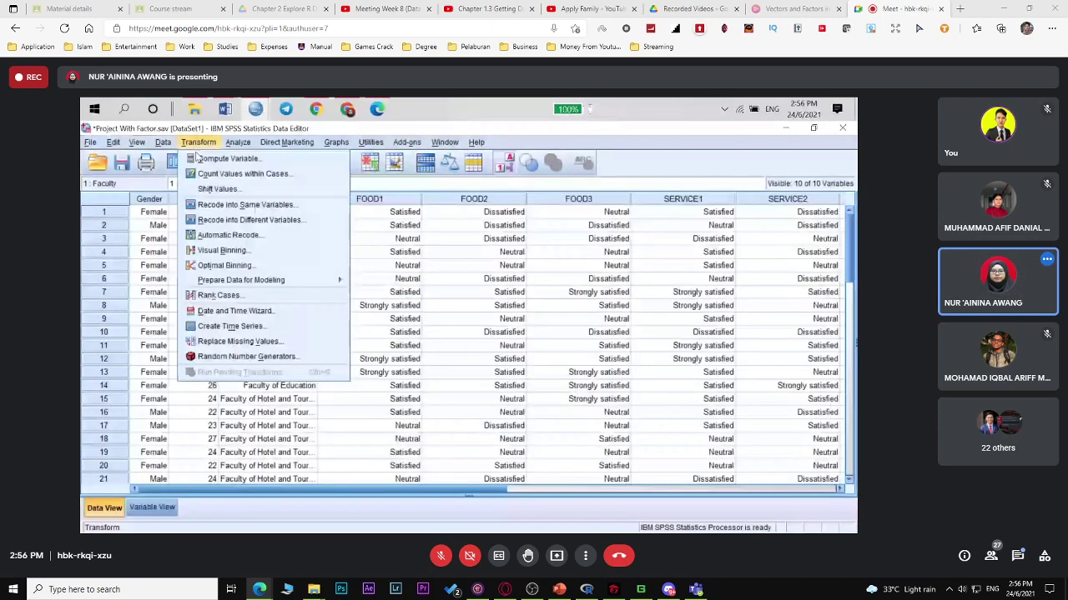
pyautogui.click(200, 158)
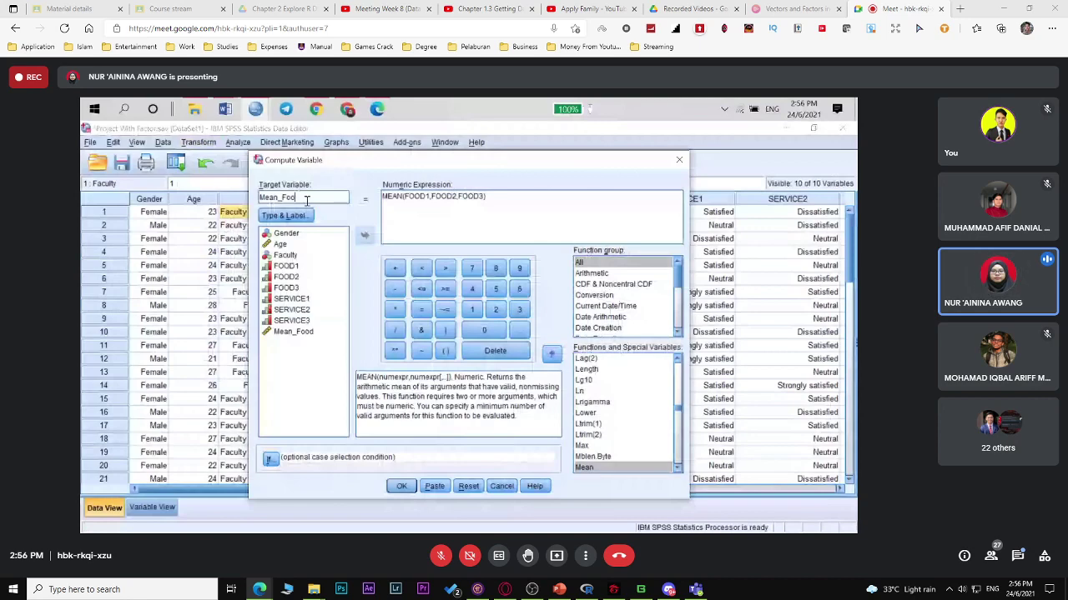
pyautogui.press('BackSpace')
pyautogui.press('BackSpace')
pyautogui.press('BackSpace')
pyautogui.write('Service')
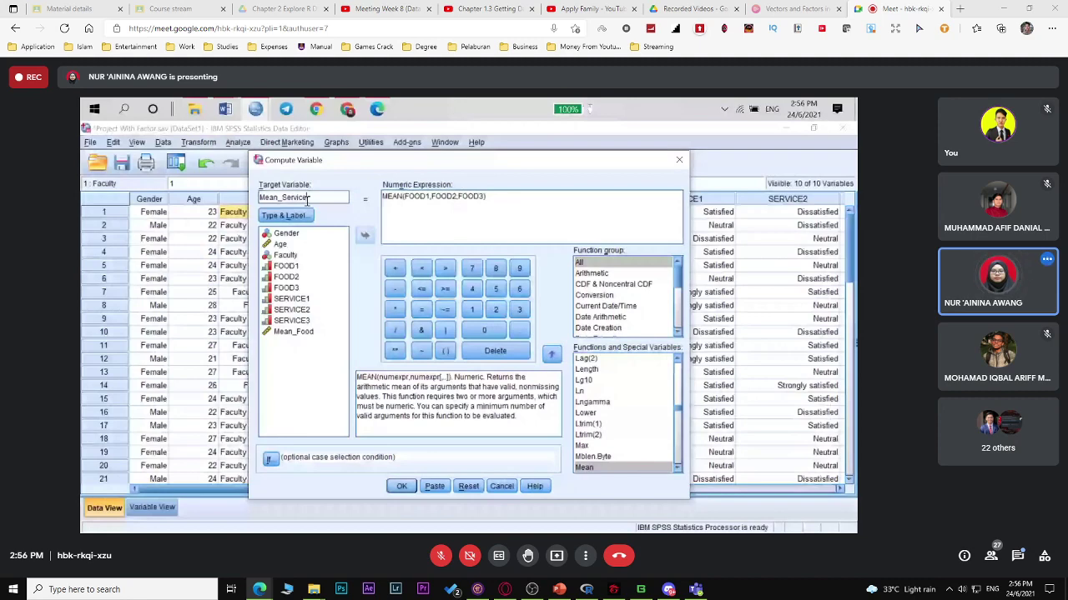
pyautogui.doubleClick(472, 196)
pyautogui.press('BackSpace')
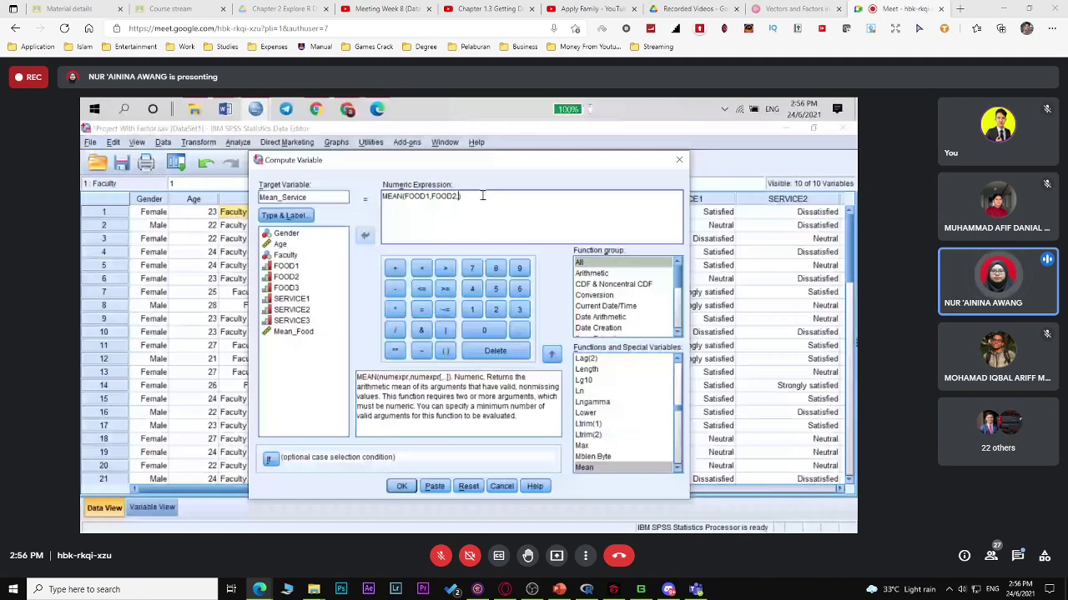
pyautogui.doubleClick(291, 320)
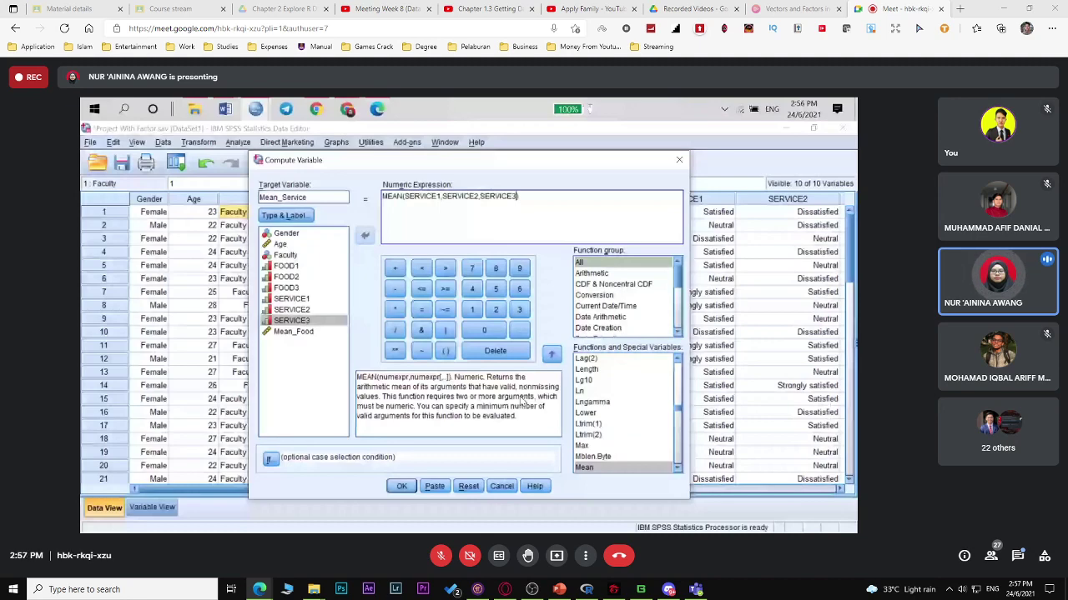
pyautogui.click(401, 487)
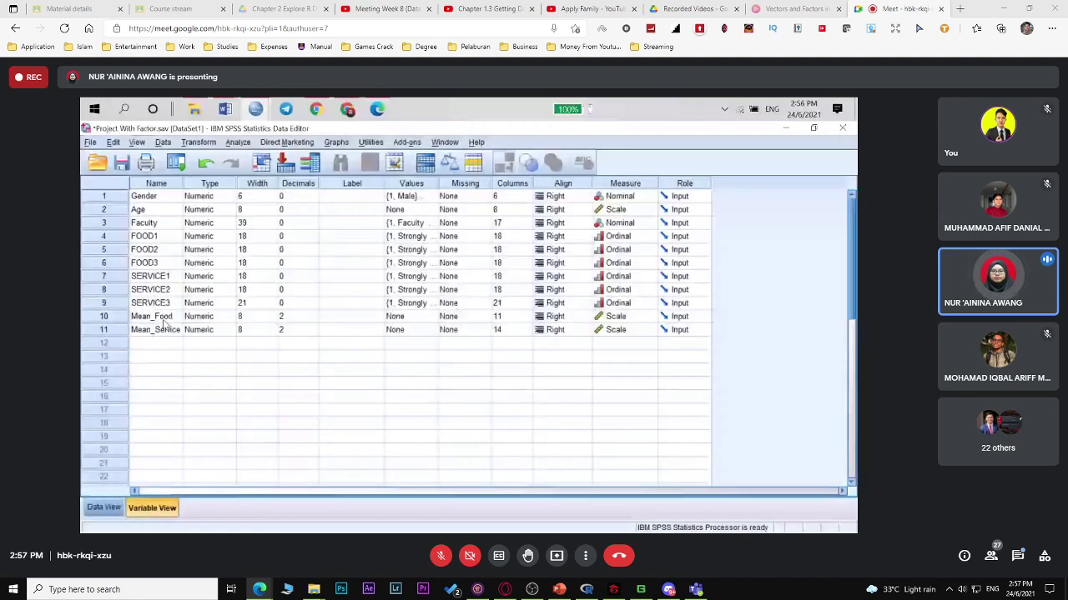
# Check the case data and variable definitions, and consult the Likert-scale questionnaire in Word before returning to SPSS.
pyautogui.click(104, 508)
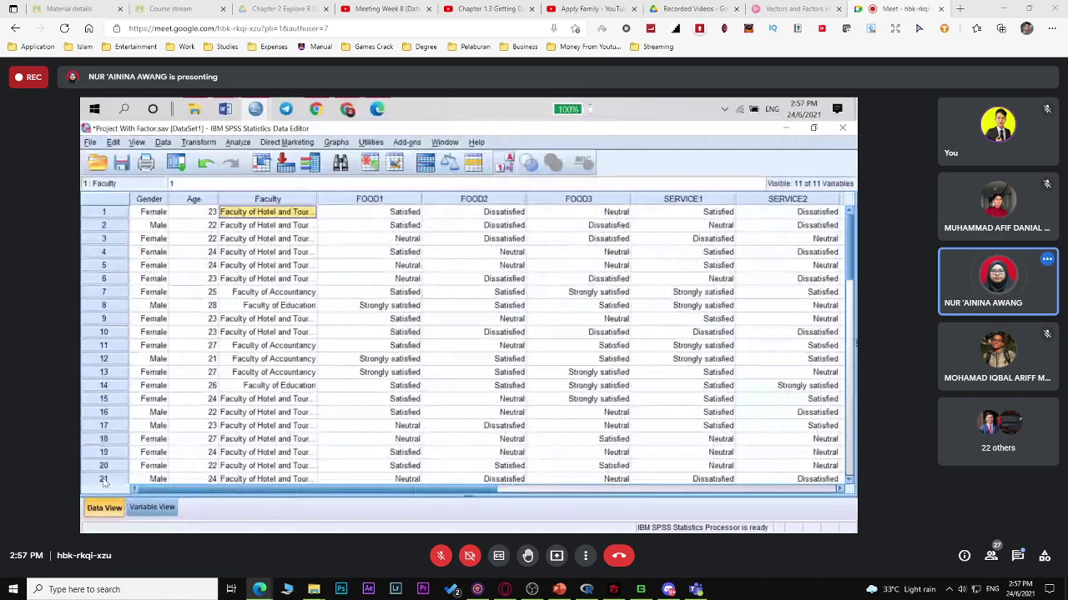
pyautogui.hotkey('ctrl', 't')
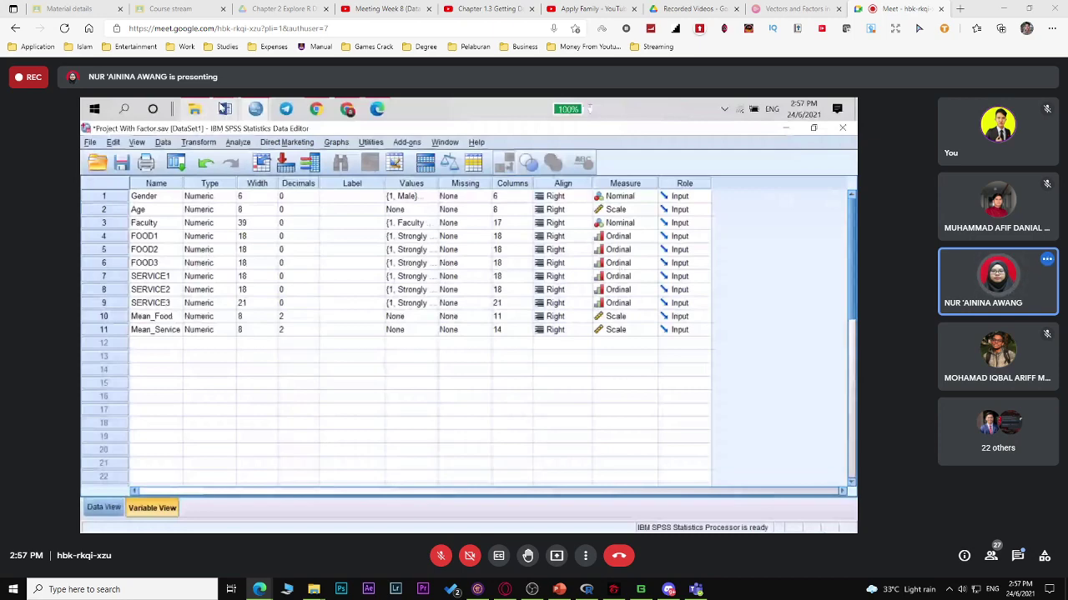
pyautogui.click(223, 109)
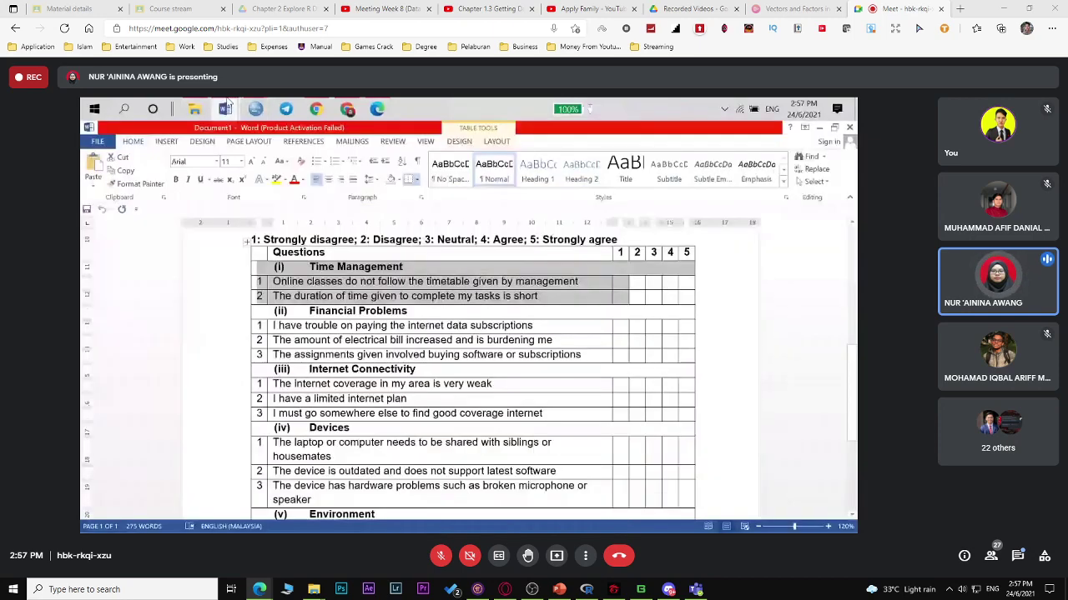
pyautogui.click(225, 107)
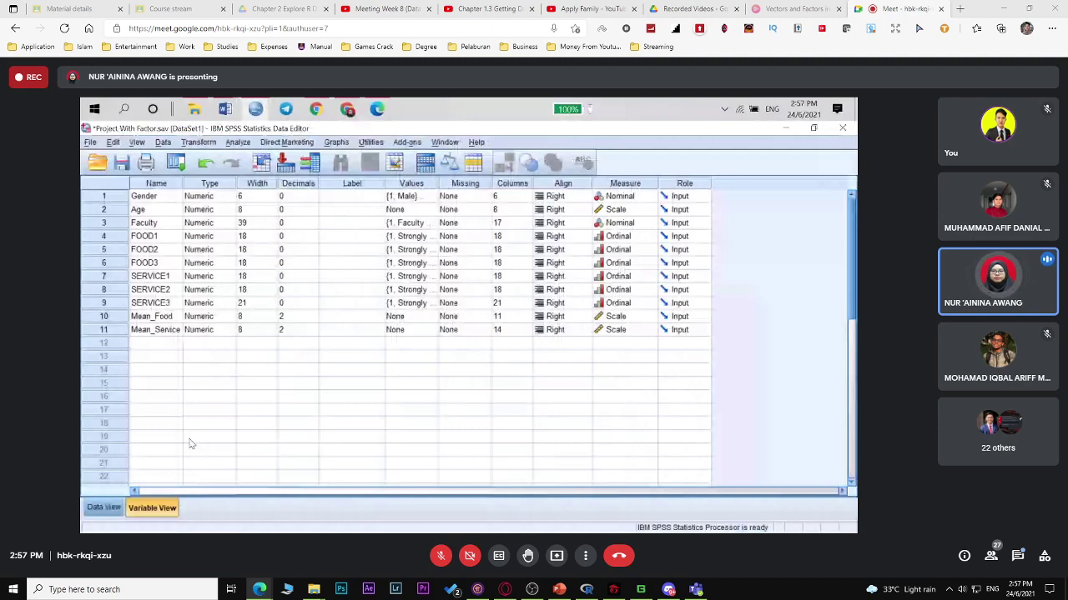
# Compute a new variable Mean_Satisfaction as MEAN(FOOD1,FOOD2,FOOD3,SERVICE1,SERVICE2,SERVICE3).
pyautogui.write('Mean_Sat')
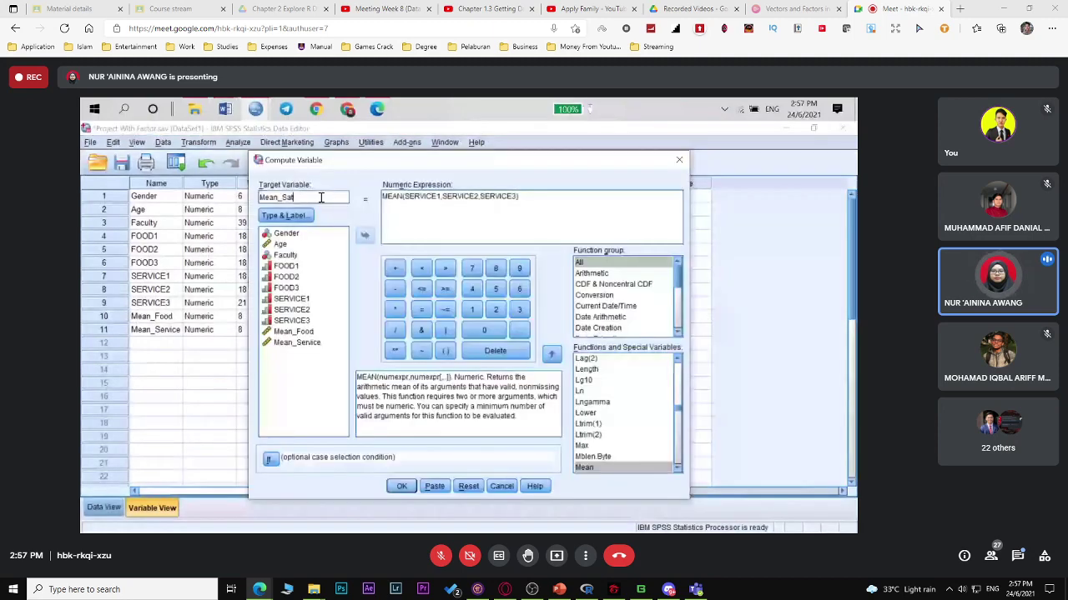
pyautogui.write('isfaction')
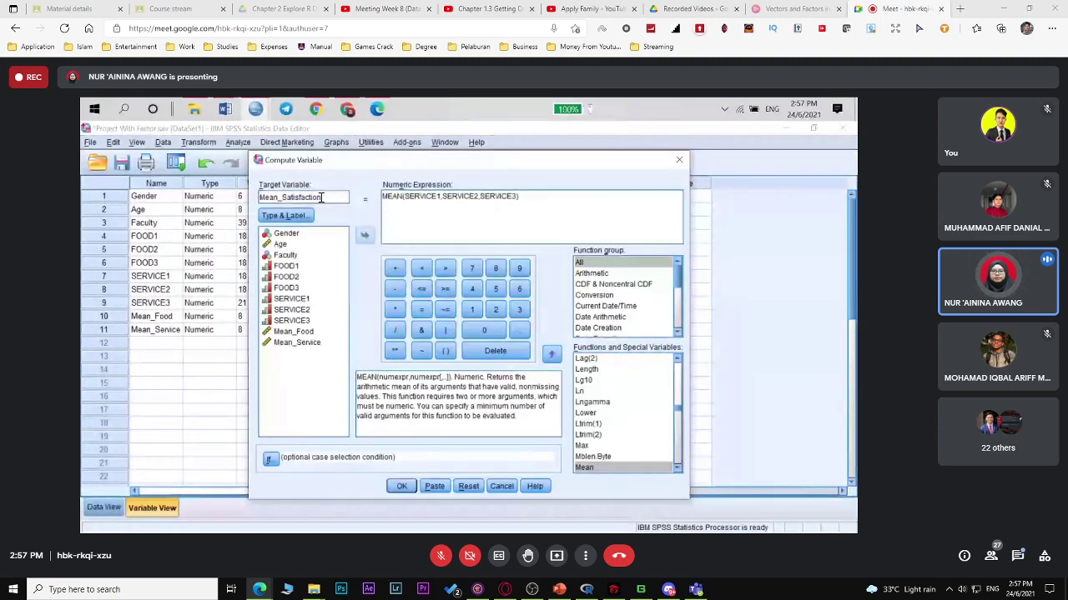
pyautogui.click(405, 197)
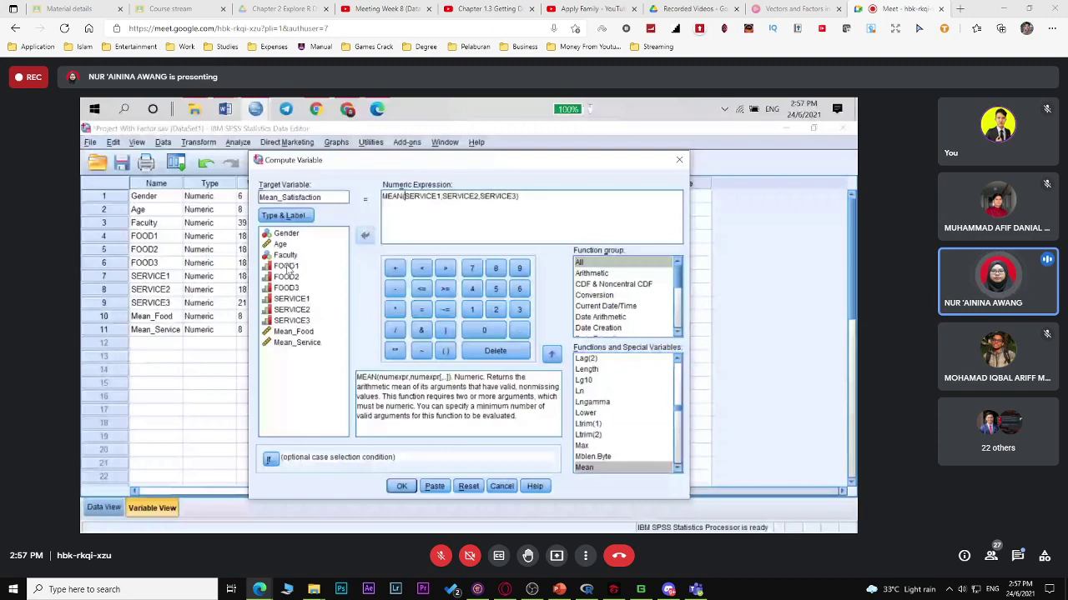
pyautogui.moveTo(288, 269); pyautogui.dragTo(487, 207)
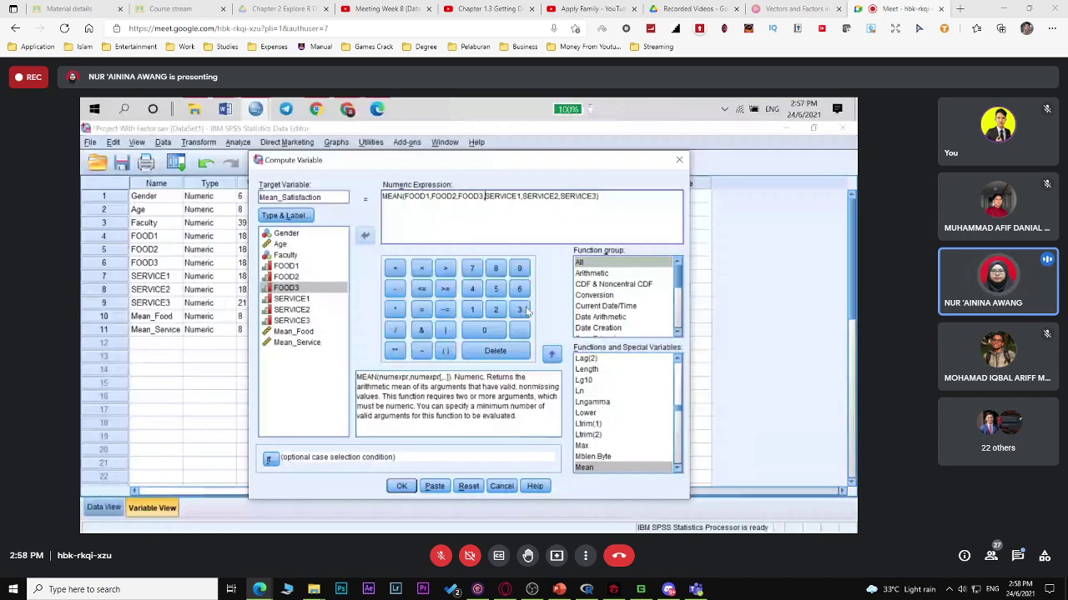
pyautogui.press('Return')
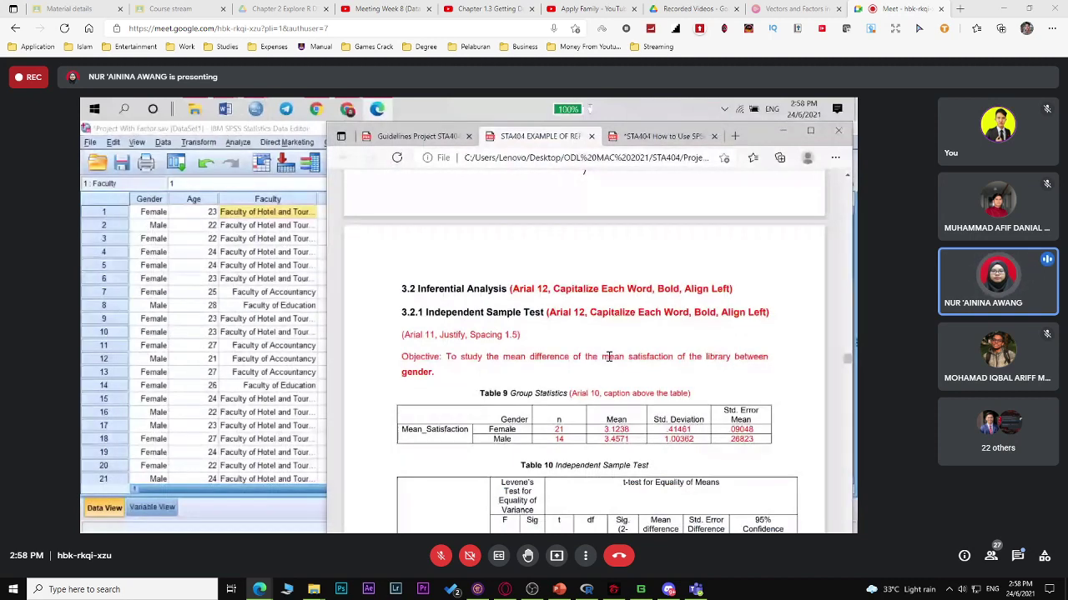
# Mark "gender" in the example report's objective and start an Independent-Samples T Test in SPSS with Mean_Satisfaction as the test variable.
pyautogui.doubleClick(410, 376)
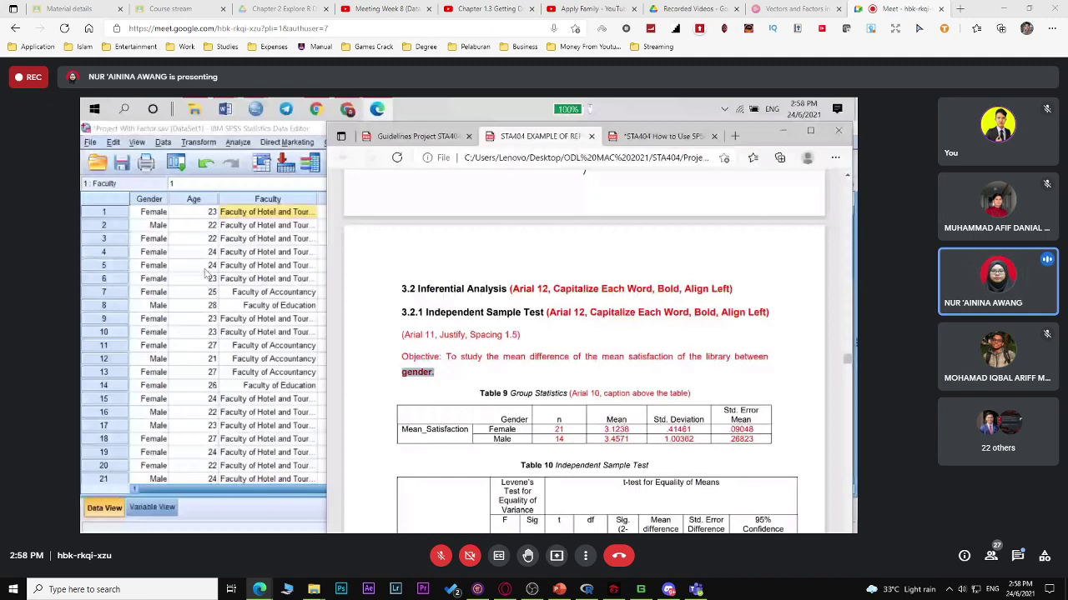
pyautogui.click(206, 269)
pyautogui.click(238, 142)
pyautogui.moveTo(270, 199)
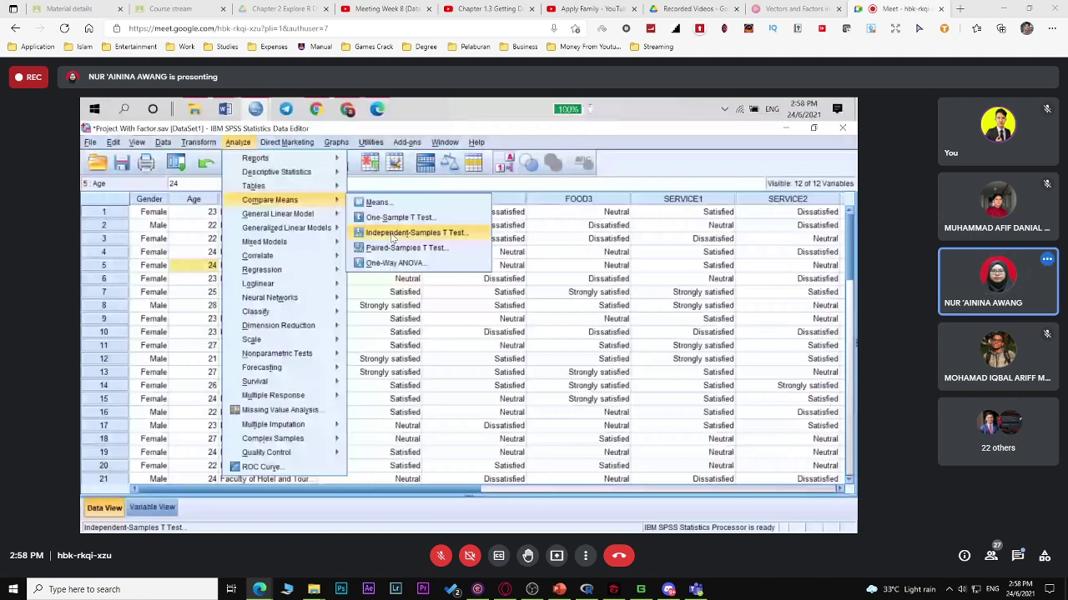
pyautogui.click(392, 235)
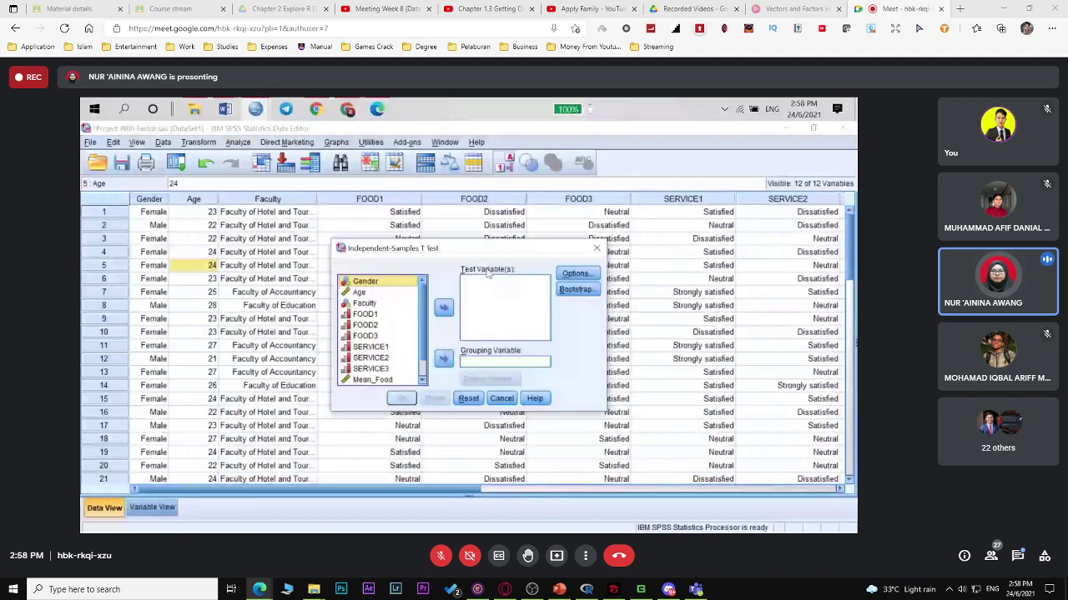
pyautogui.scroll(-1, 384, 351)
pyautogui.click(384, 379)
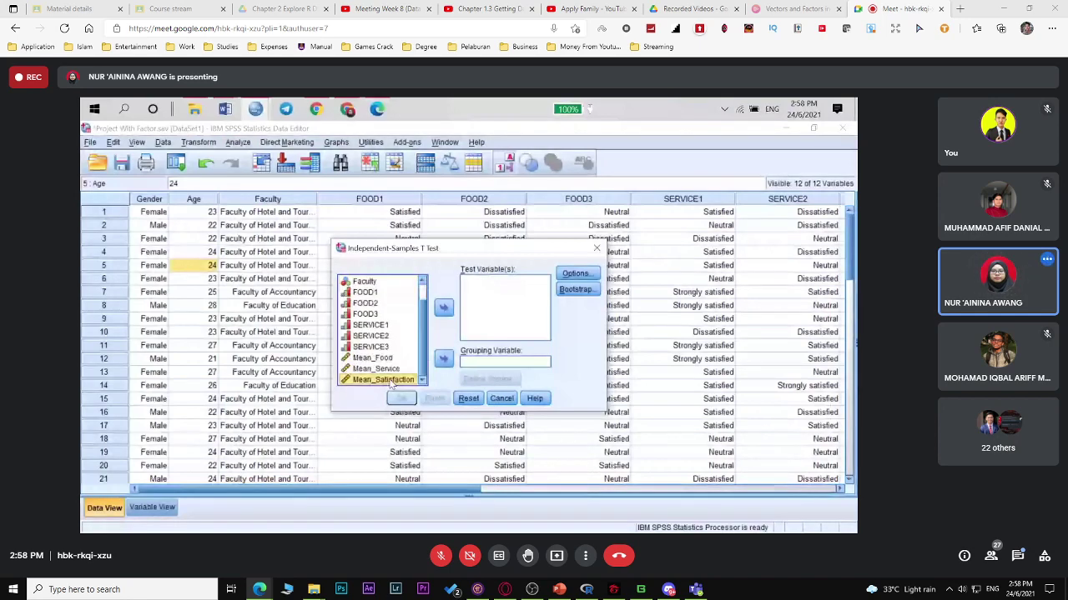
pyautogui.doubleClick(383, 379)
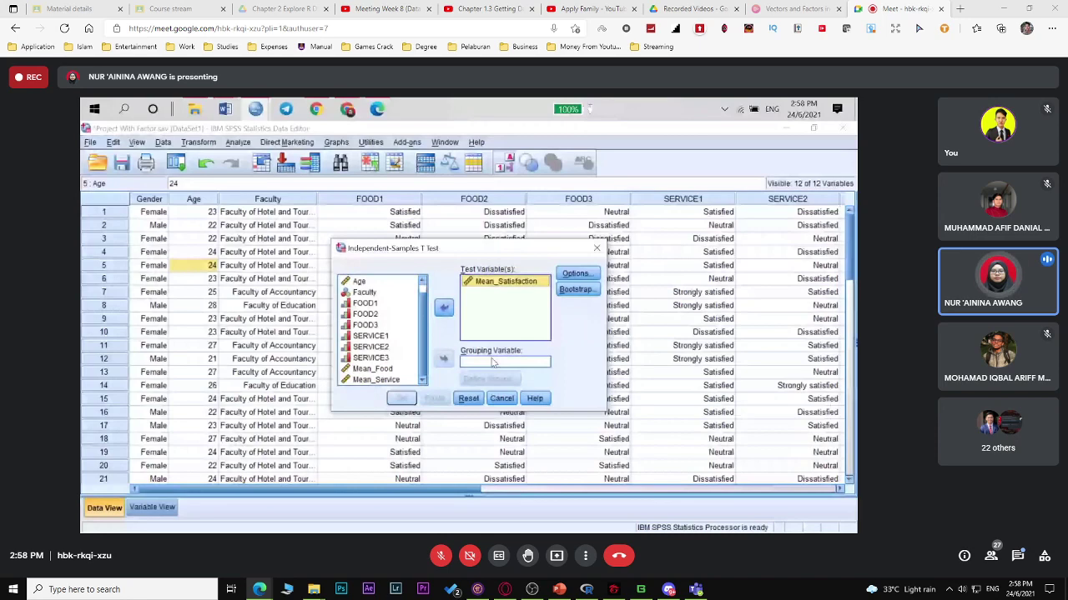
# Set Gender as the grouping variable of the independent-samples t test and open its options.
pyautogui.scroll(1, 398, 288)
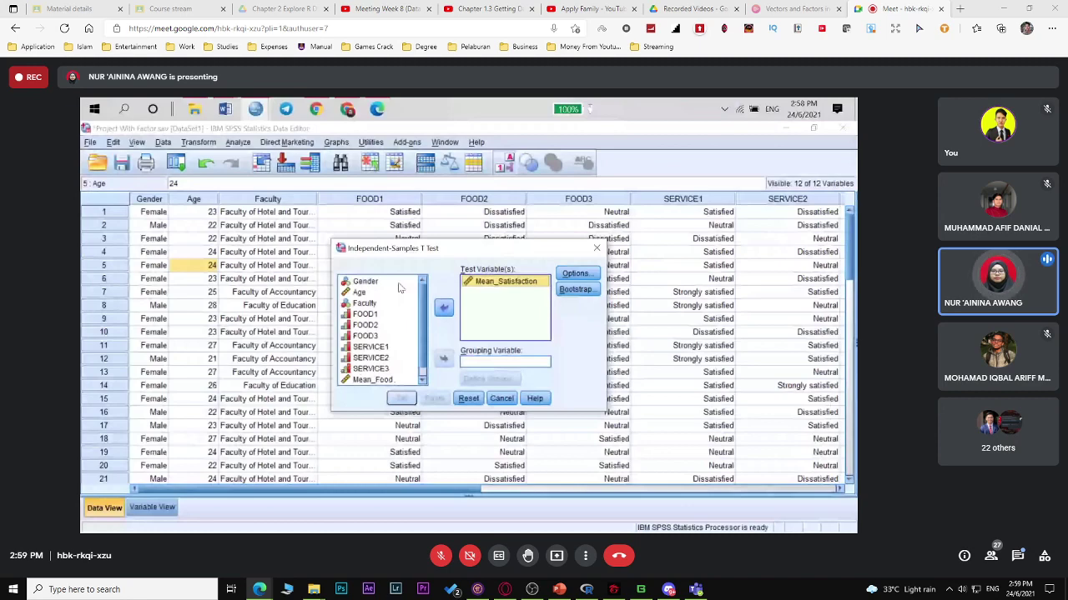
pyautogui.click(395, 283)
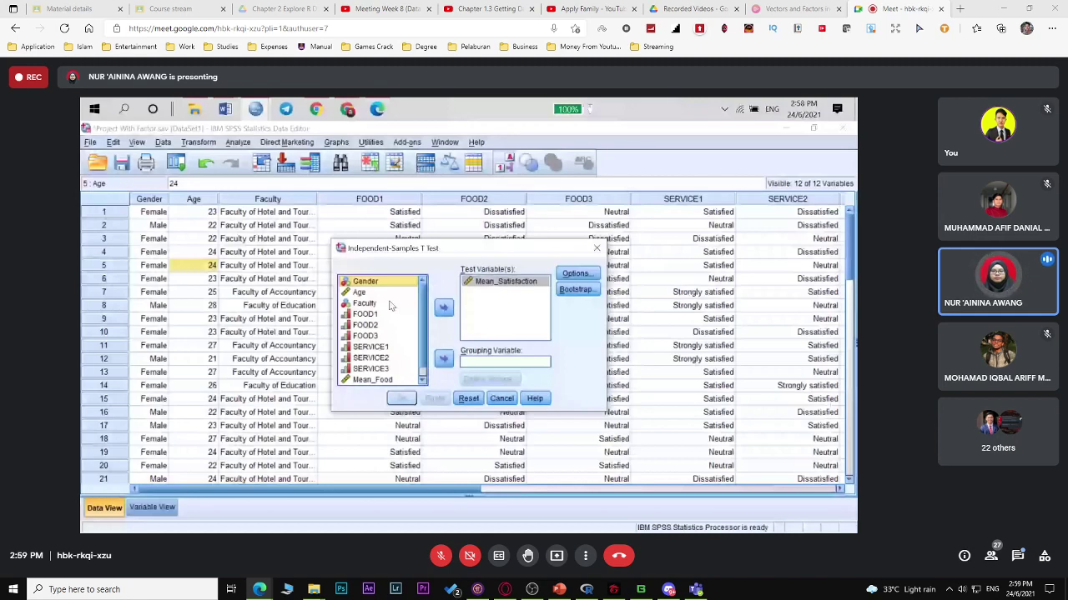
pyautogui.click(442, 359)
pyautogui.click(576, 274)
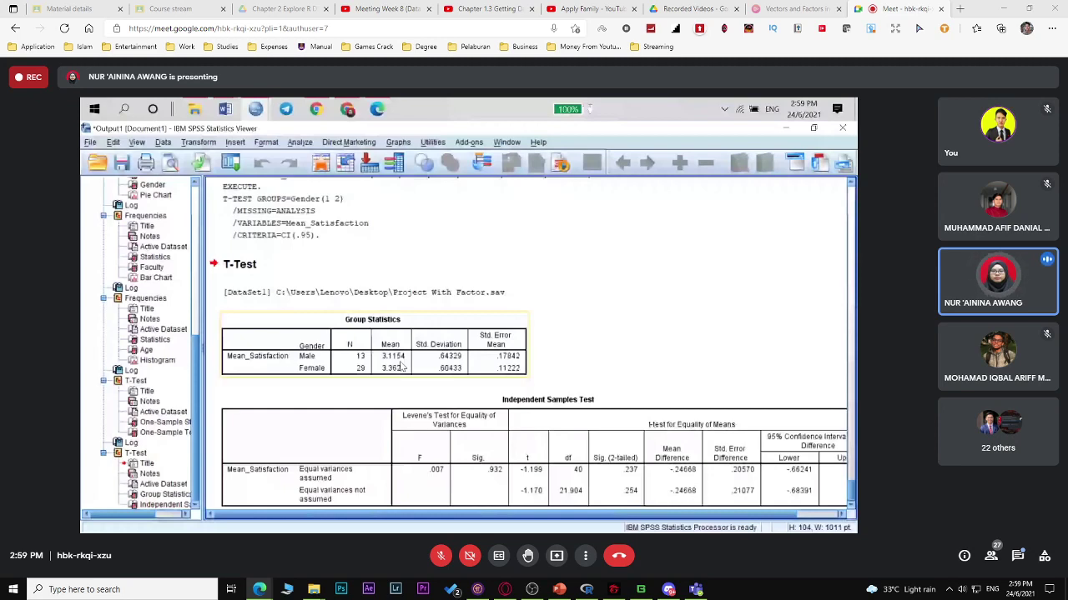
# Examine the Independent Samples Test output, and read the example report's Table 10, Levene's Test and Hypothesis Testing sections in Edge.
pyautogui.click(772, 518)
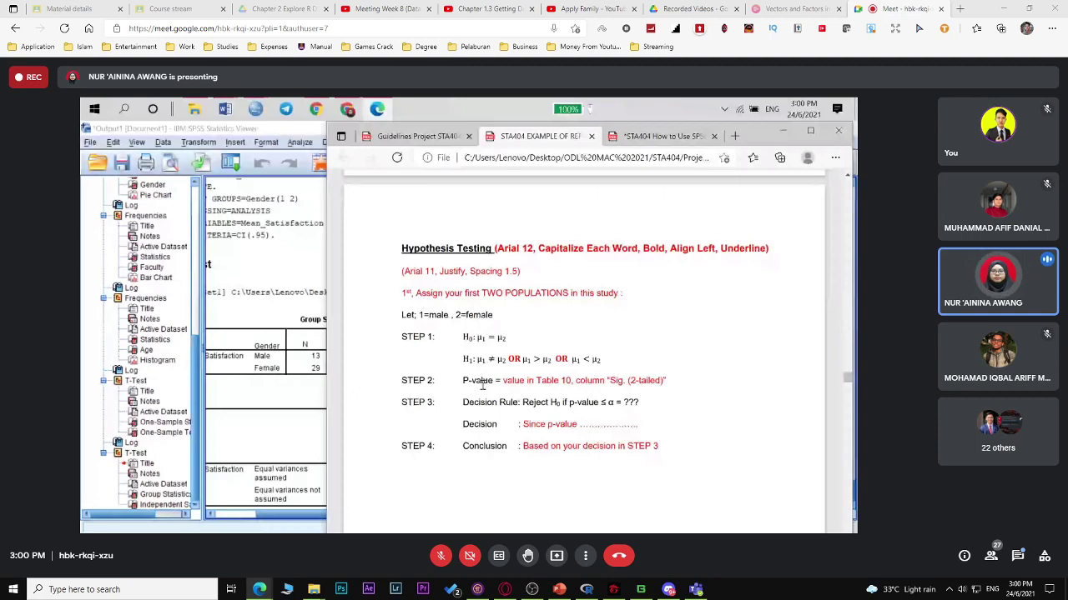
pyautogui.moveTo(846, 378); pyautogui.dragTo(847, 367)
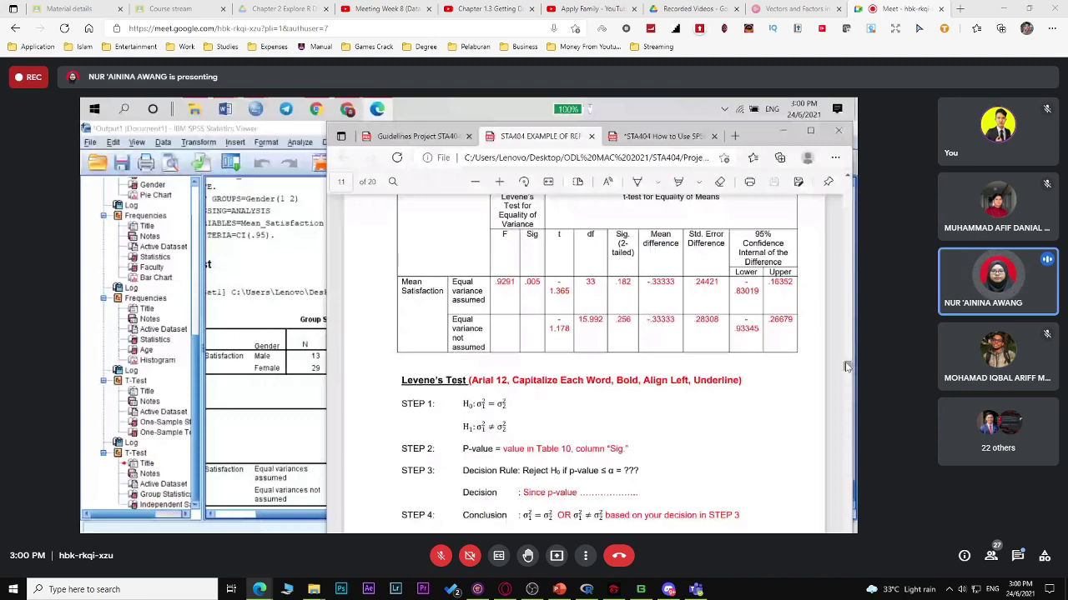
pyautogui.scroll(1, 846, 366)
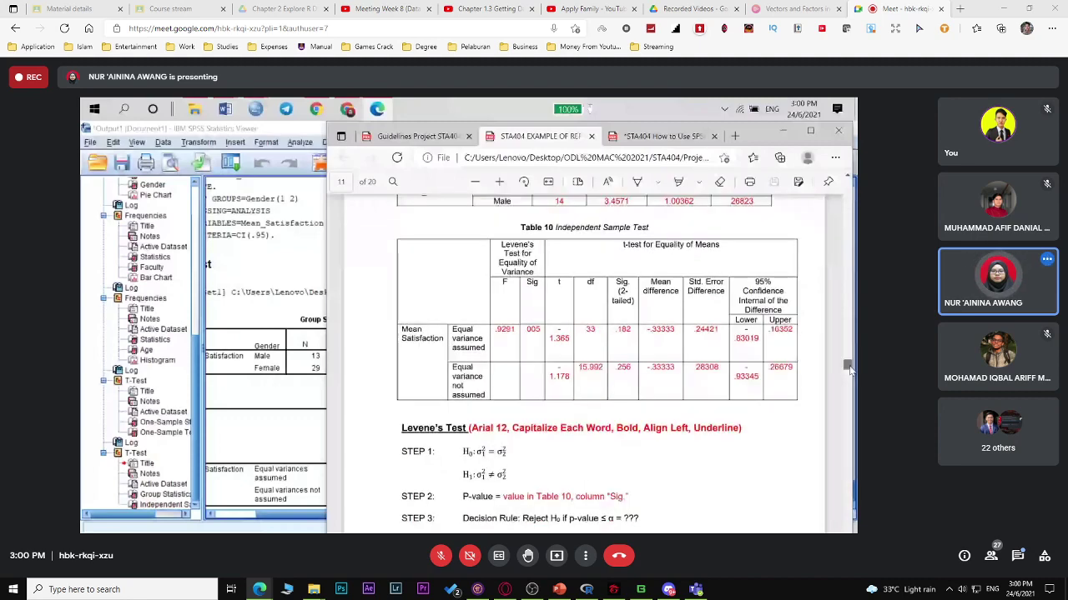
pyautogui.scroll(3, 848, 367)
pyautogui.moveTo(557, 318); pyautogui.dragTo(561, 328)
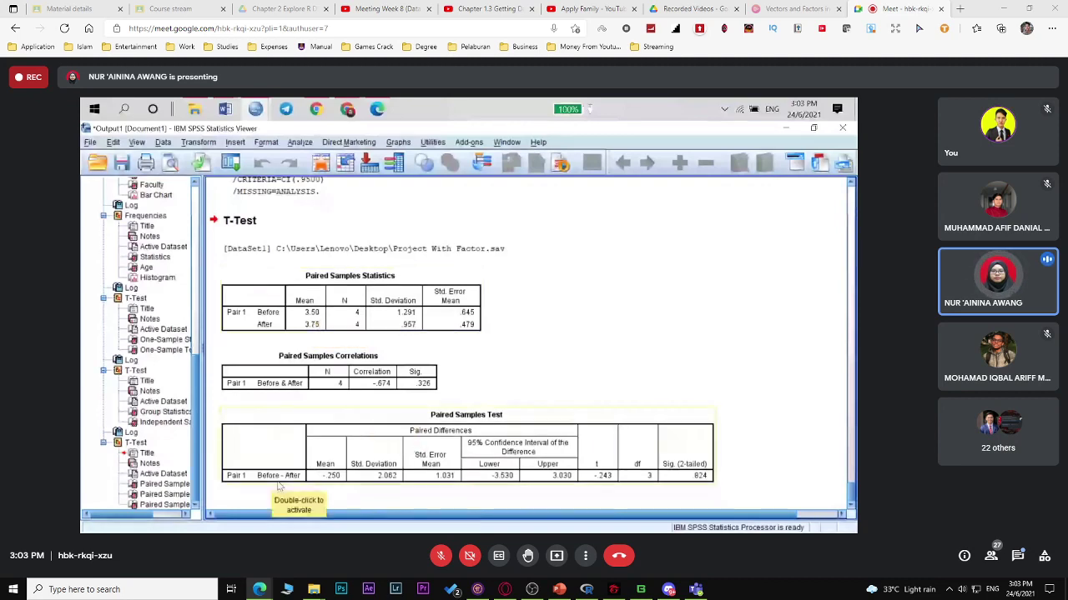
# Compare the paired-samples output with the Before and After data, and review the Mean_Satisfaction group statistics.
pyautogui.hotkey('alt', 'Tab')
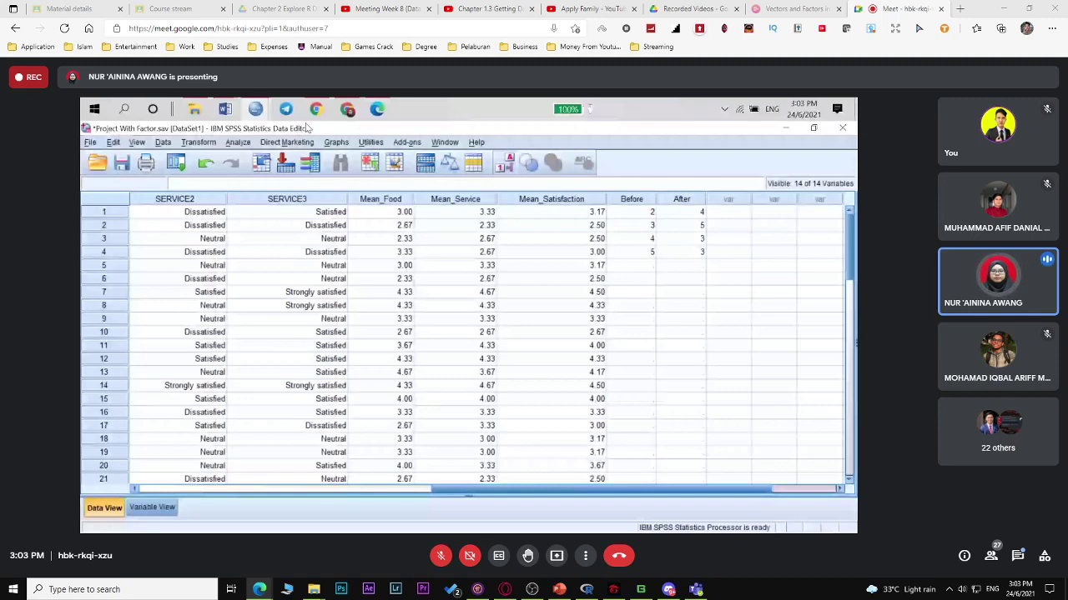
pyautogui.hotkey('alt', 'Tab')
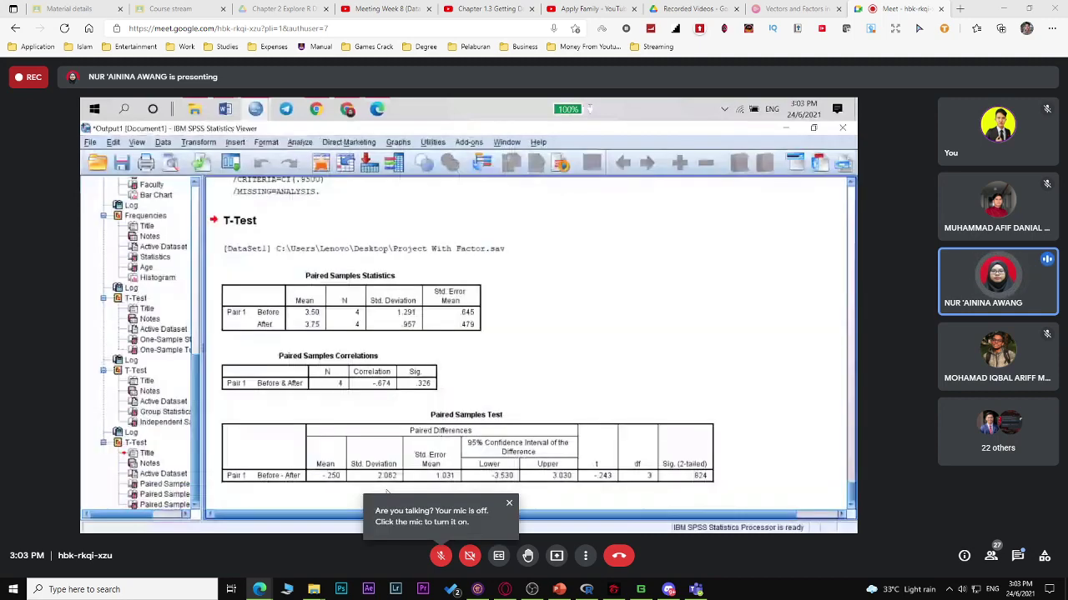
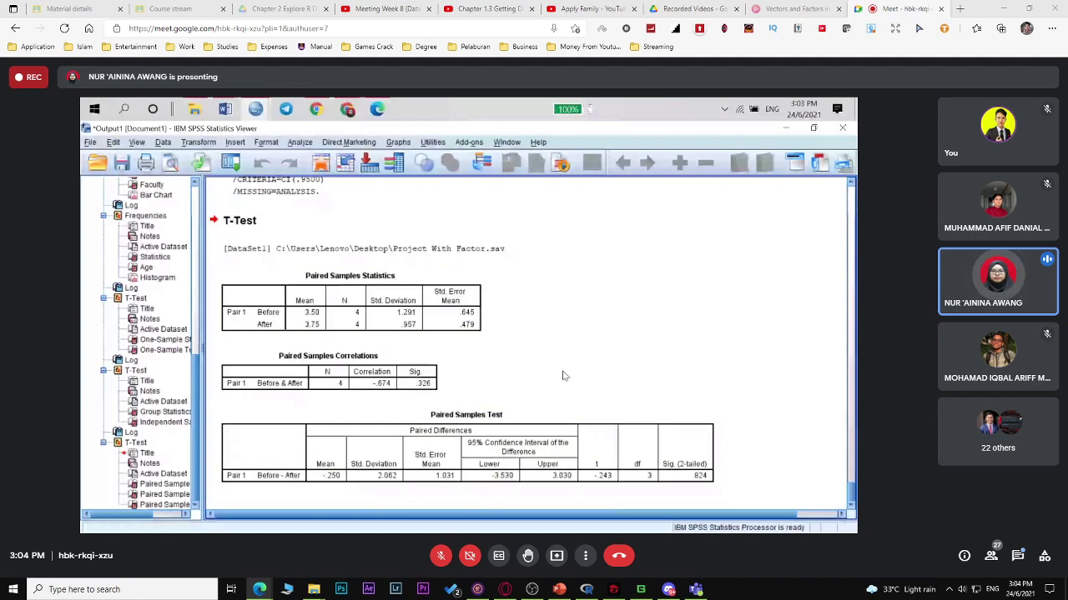
pyautogui.scroll(5, 318, 402)
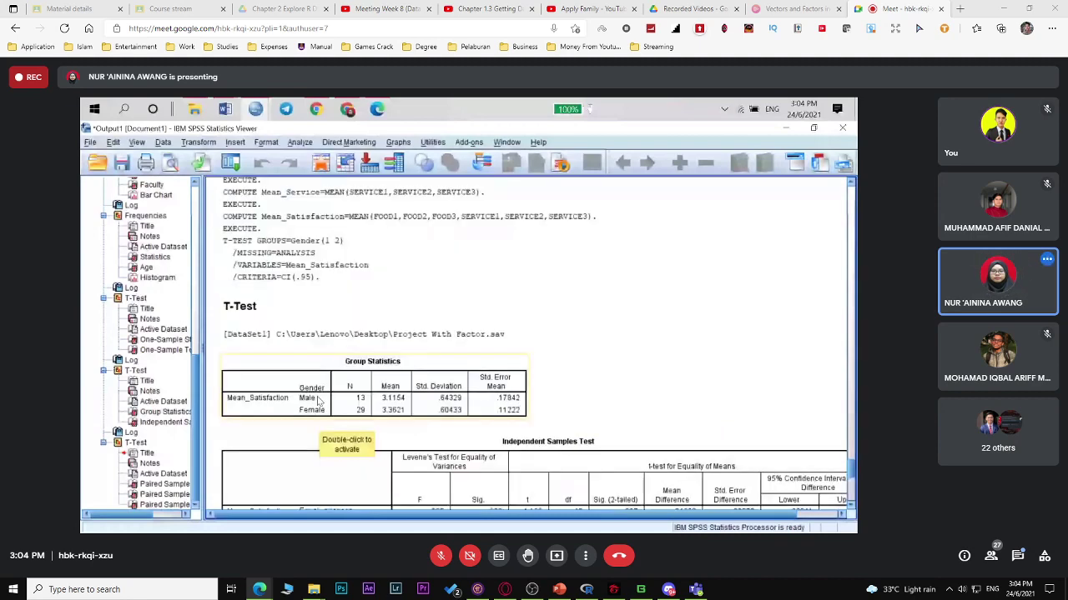
# Read further in the How to Use SPSS guide in Edge and run a One-Sample T Test in SPSS on Age with test value 23.
pyautogui.click(320, 112)
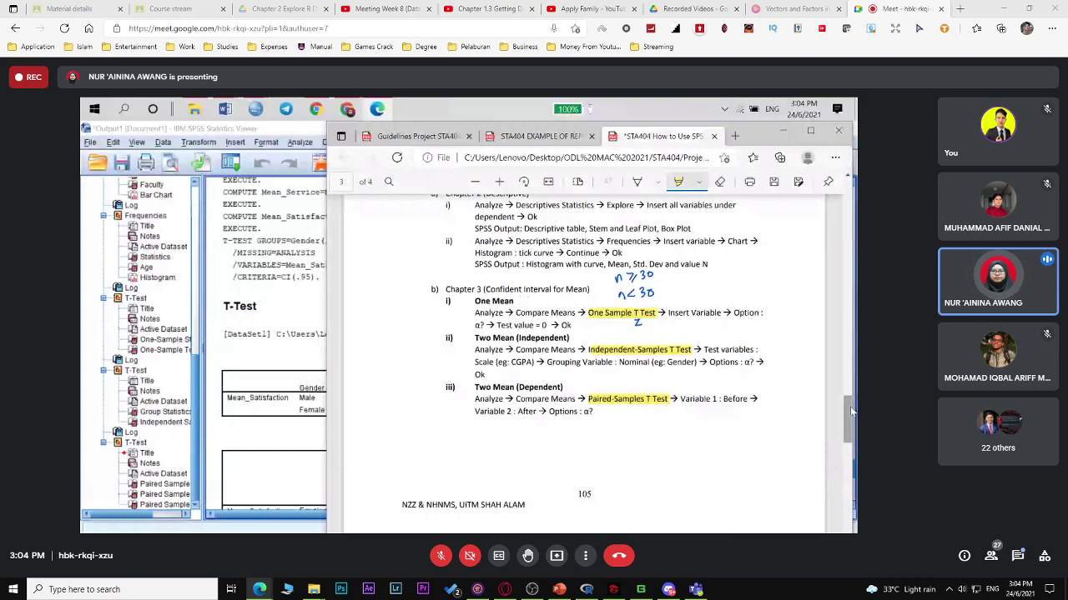
pyautogui.scroll(-5, 461, 337)
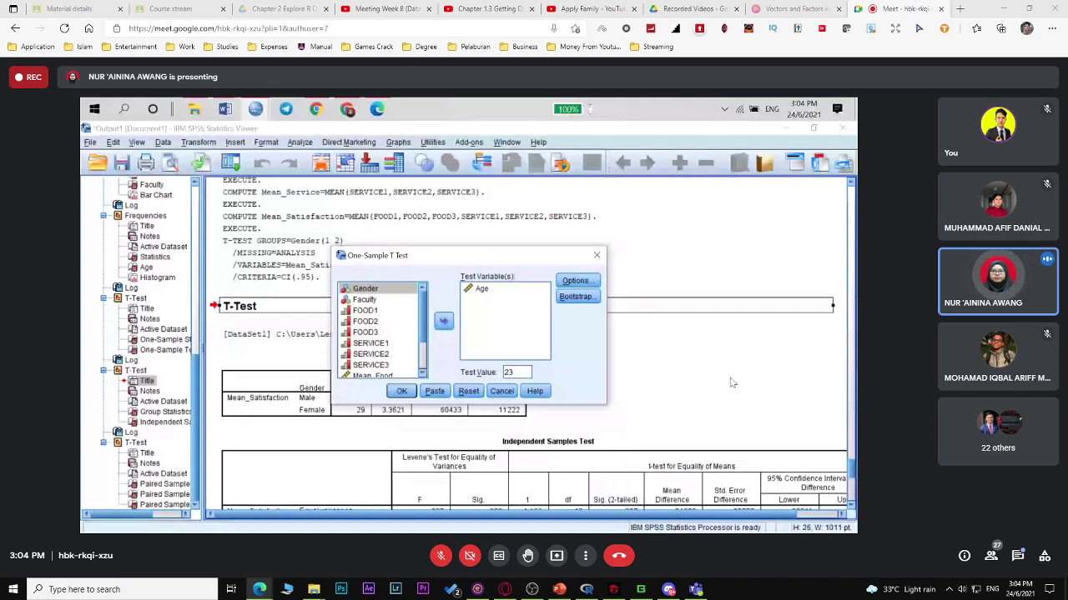
pyautogui.click(401, 391)
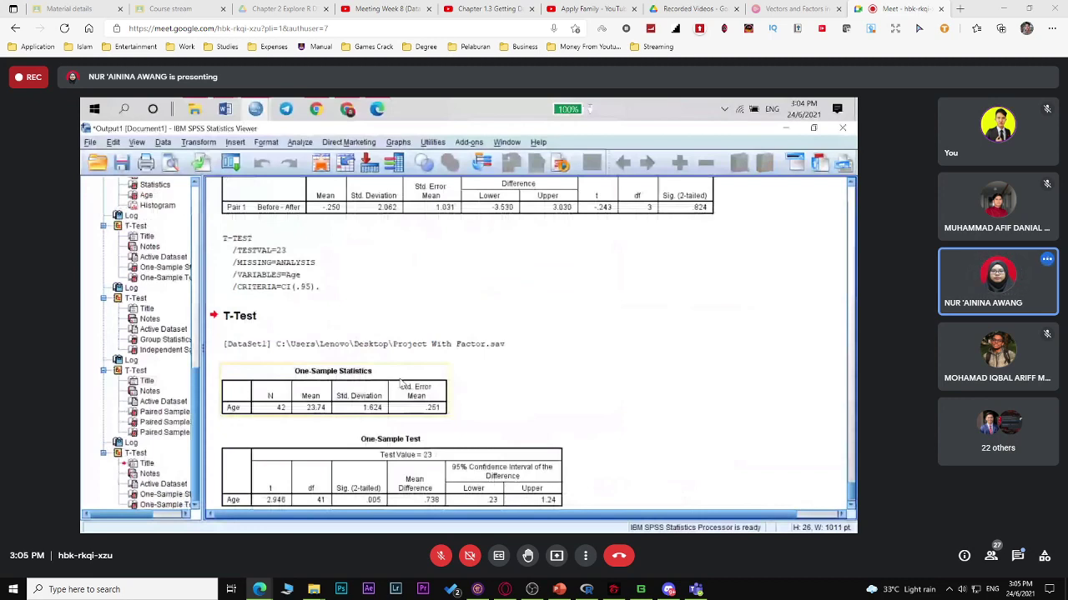
# Run another One-Sample T Test on Age with the test value set to 0 and compare its output with the preceding test.
pyautogui.click(299, 141)
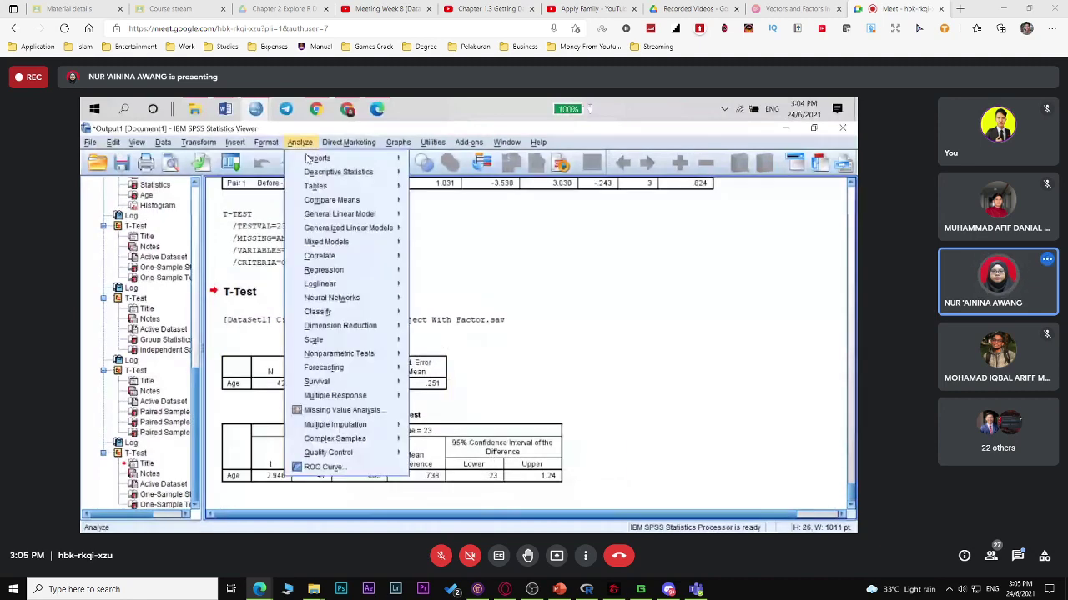
pyautogui.click(442, 214)
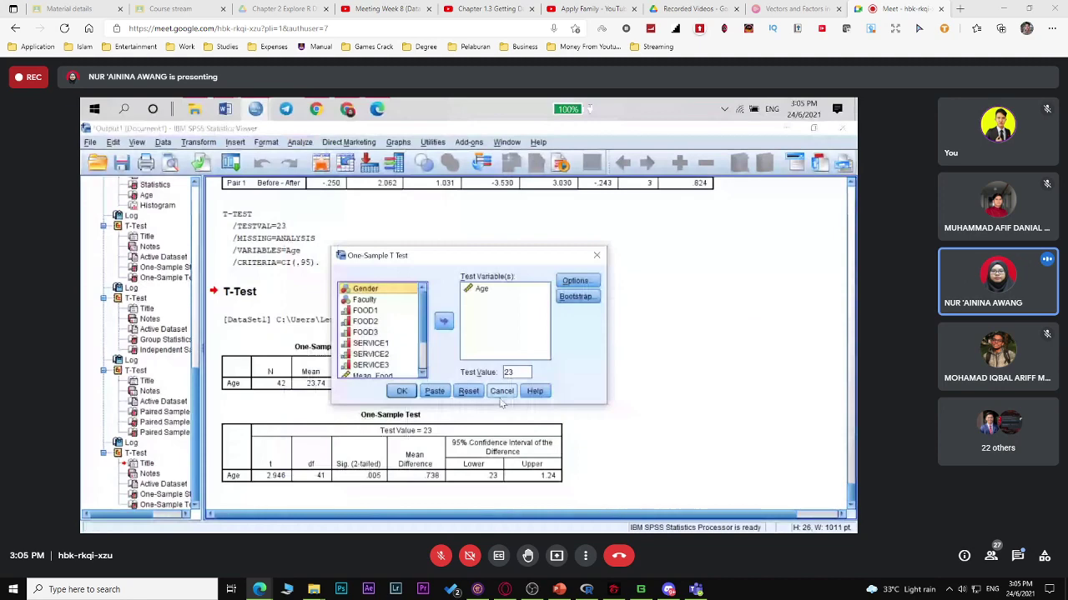
pyautogui.click(515, 374)
pyautogui.press('BackSpace')
pyautogui.press('BackSpace')
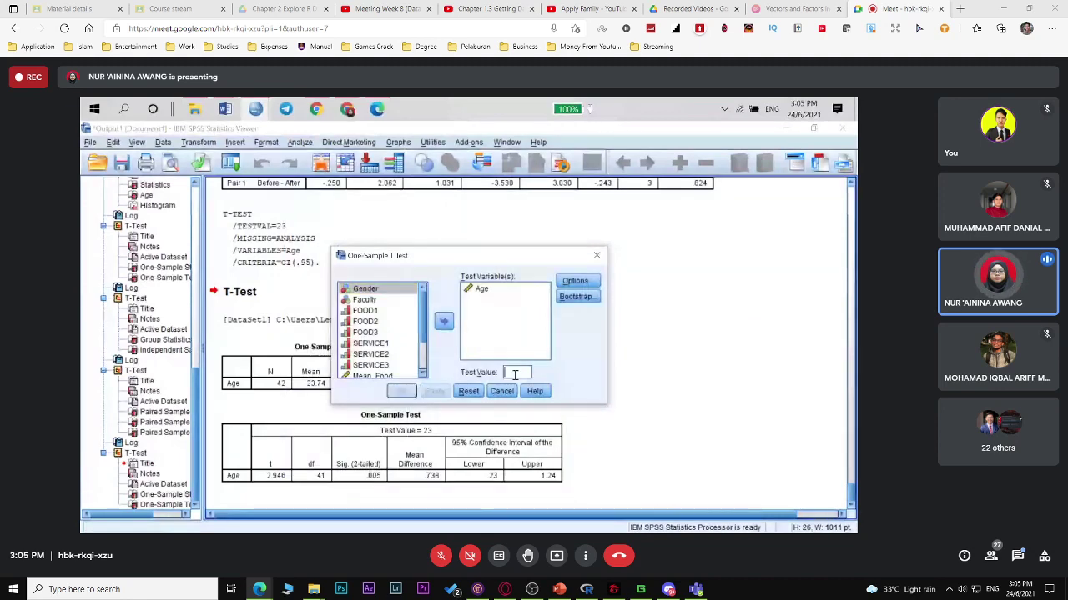
pyautogui.write('0')
pyautogui.press('Return')
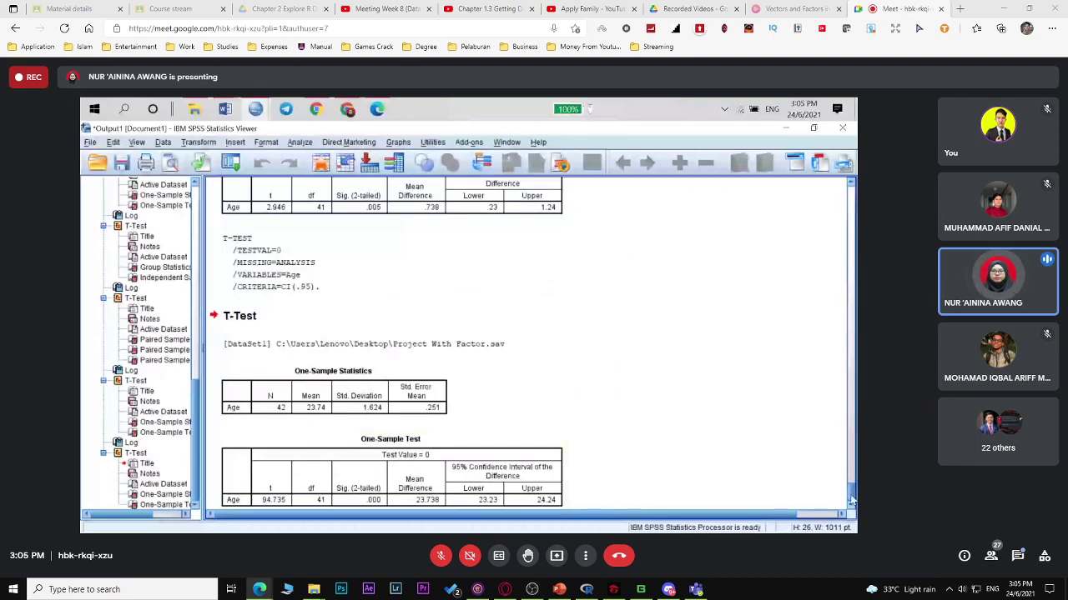
pyautogui.scroll(2, 427, 268)
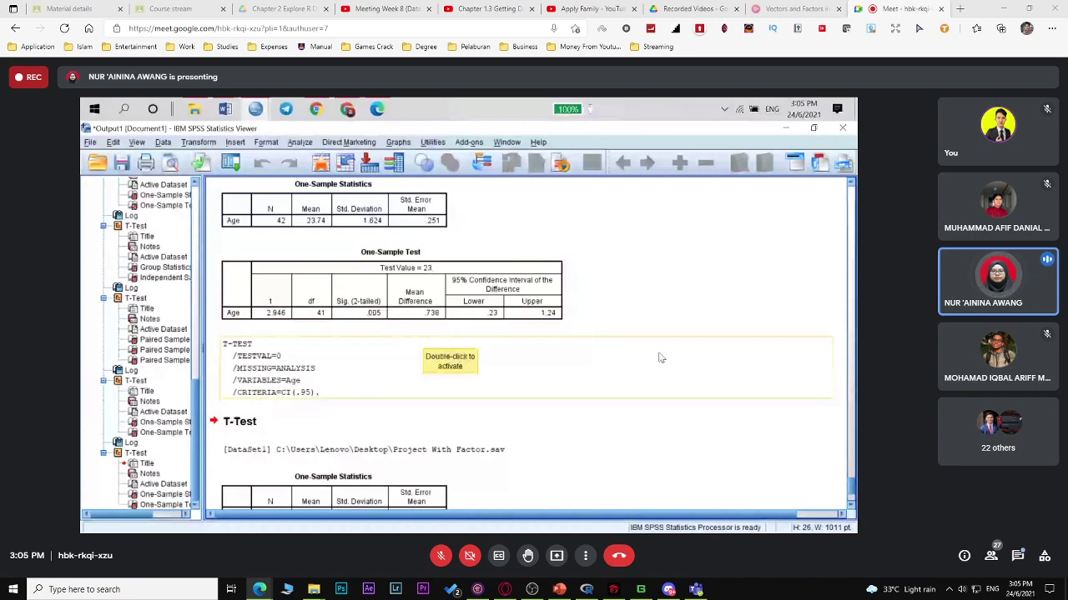
# Consult the How to Use SPSS guide in Edge, and set up a One-Way ANOVA in SPSS with Mean_Satisfaction as dependent and Faculty as factor.
pyautogui.hotkey('alt', 'Tab')
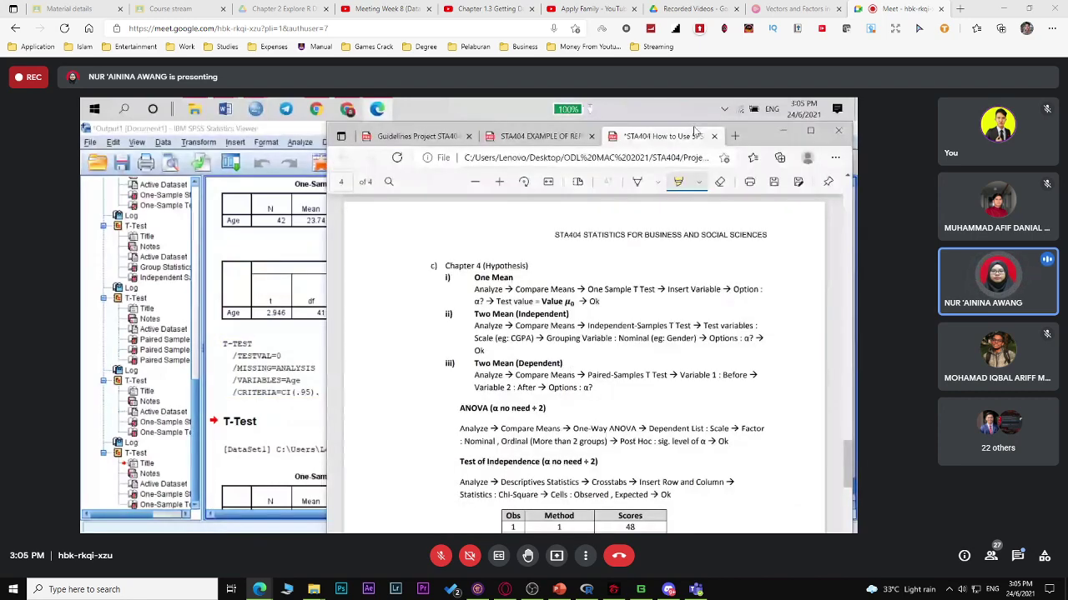
pyautogui.click(637, 181)
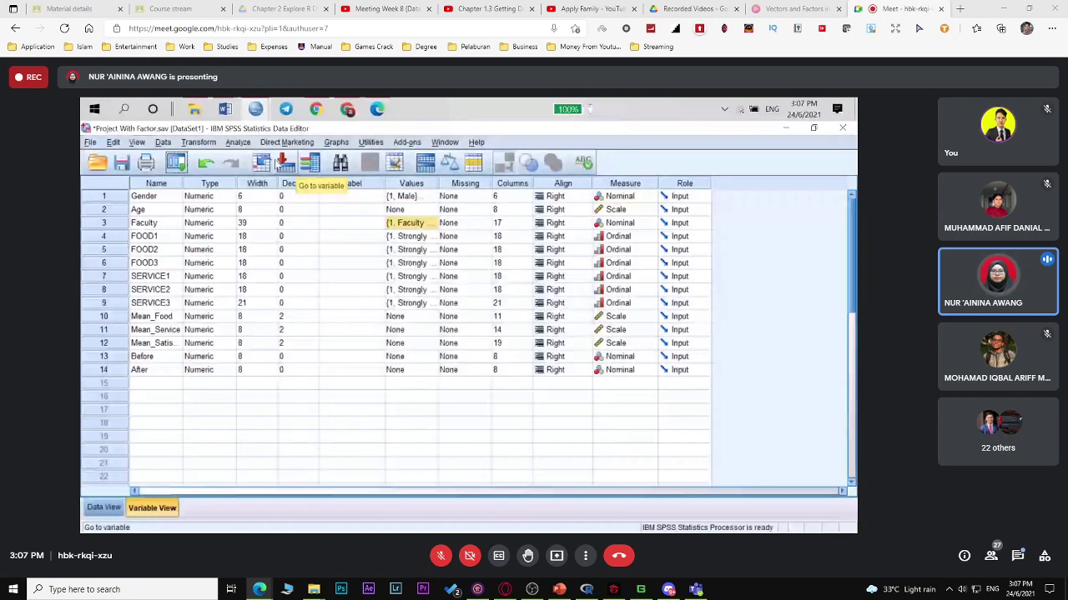
pyautogui.click(238, 142)
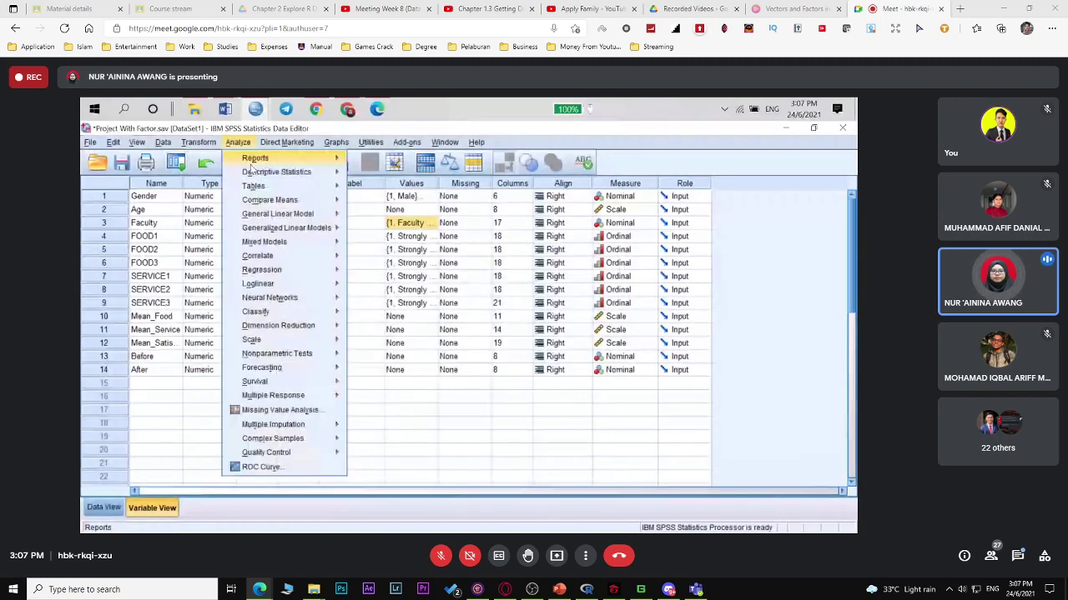
pyautogui.moveTo(269, 200)
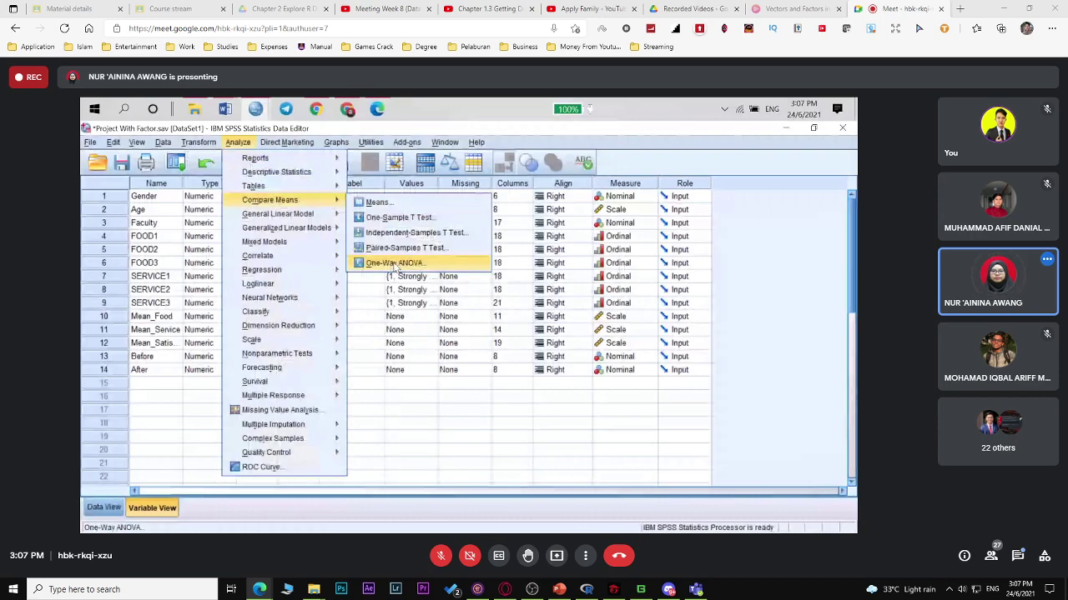
pyautogui.click(395, 264)
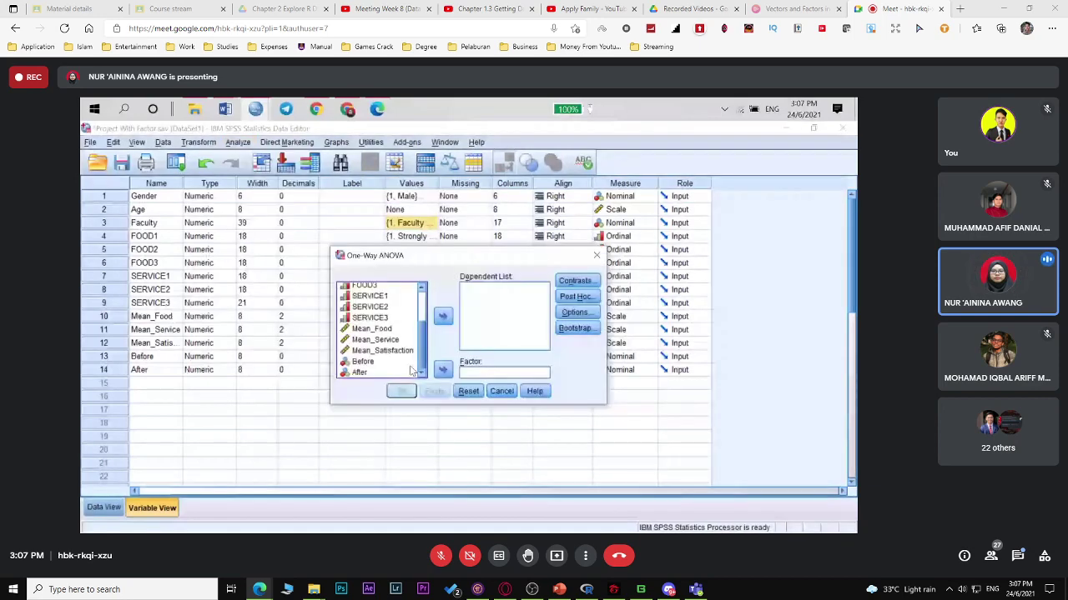
pyautogui.doubleClick(407, 350)
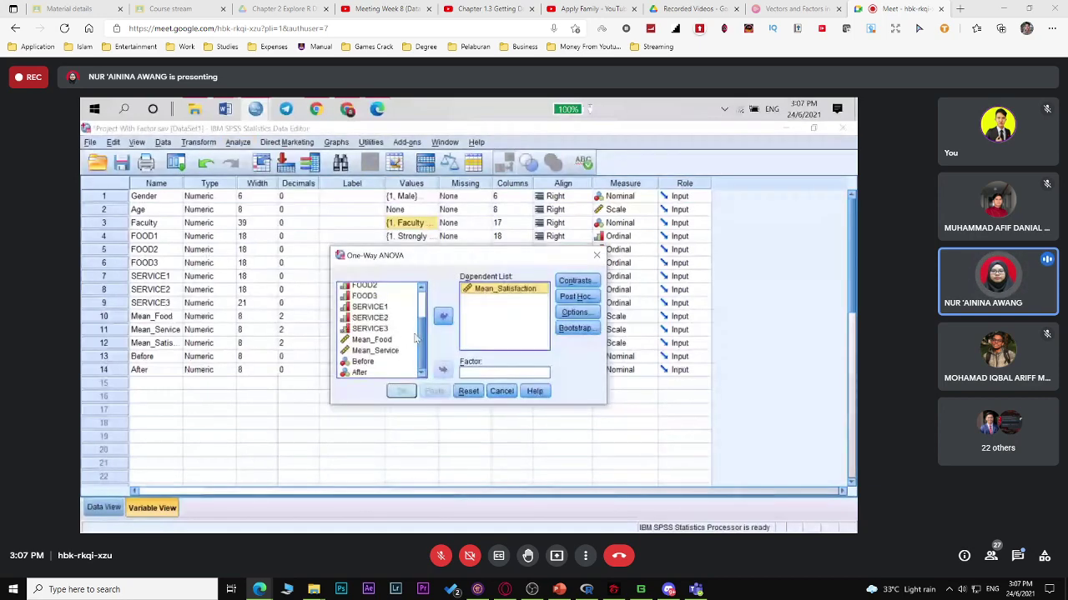
pyautogui.scroll(2, 416, 337)
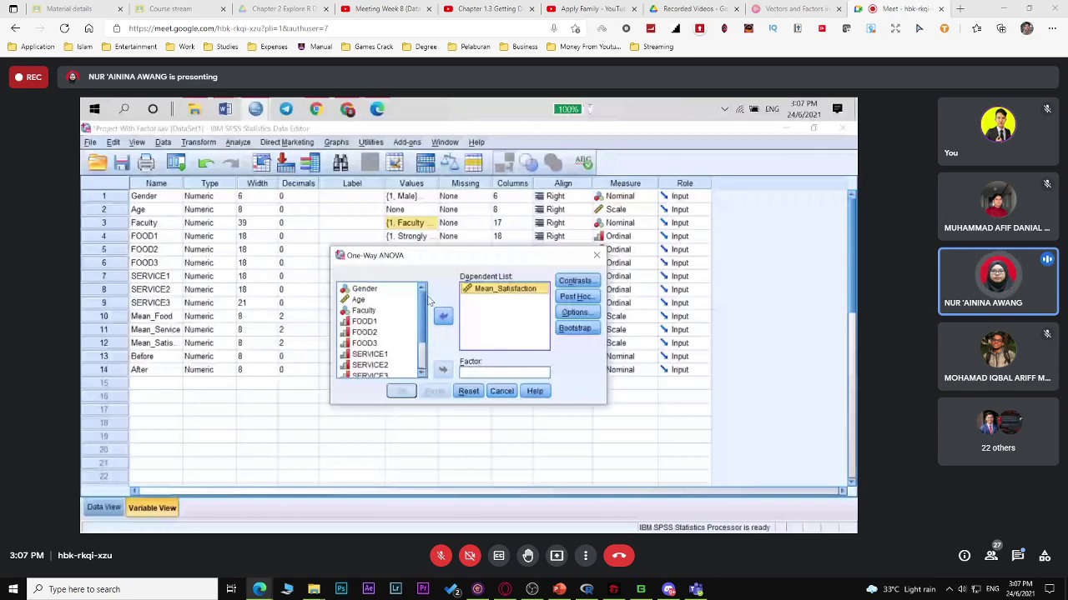
pyautogui.click(364, 310)
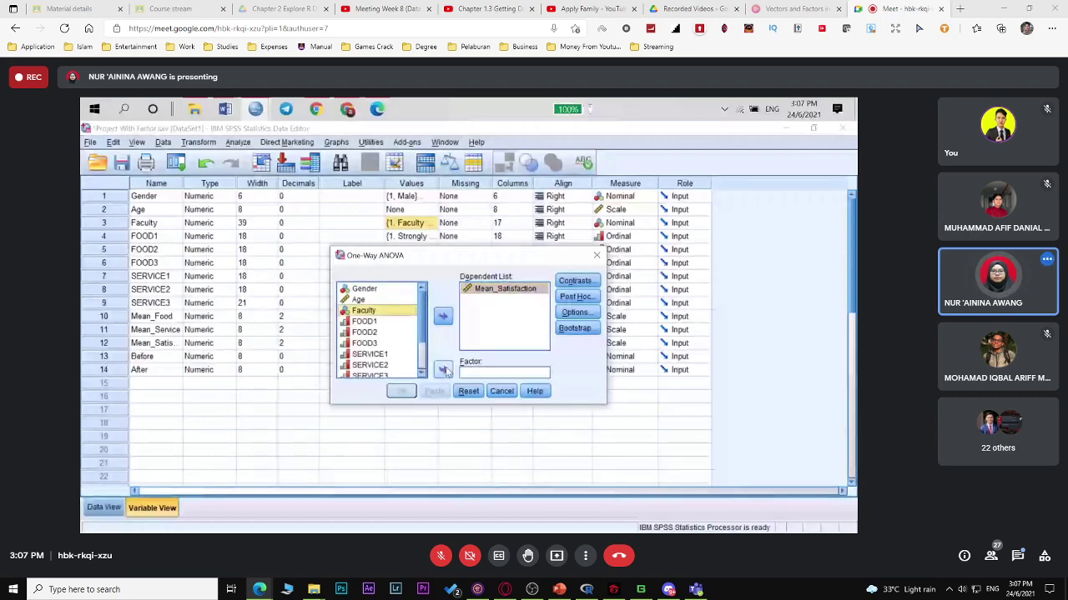
pyautogui.click(443, 370)
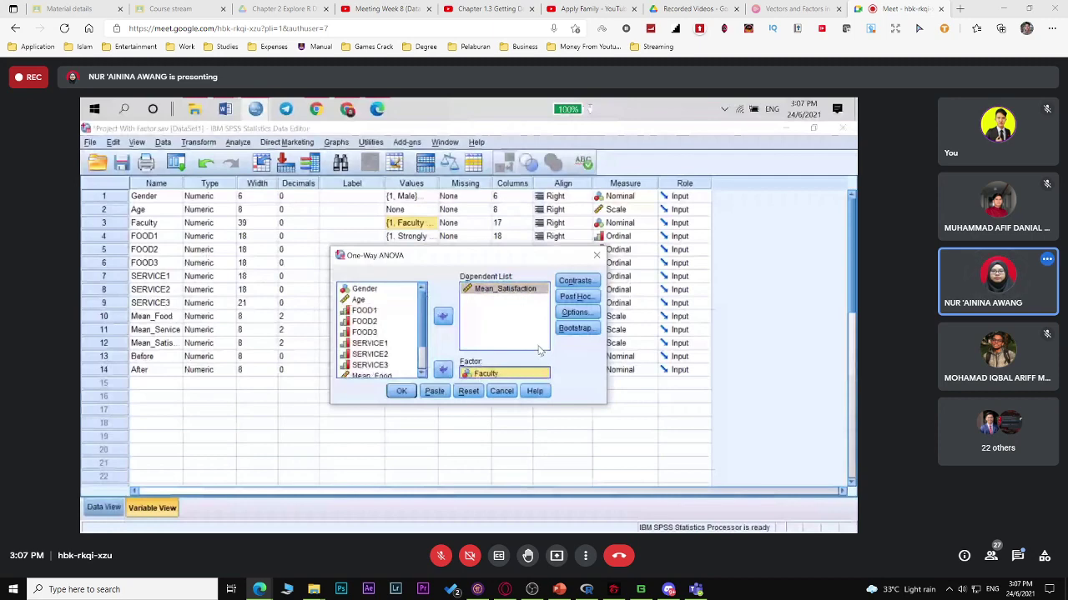
# Check the One-Way ANOVA's post hoc and statistics options, keep their default settings, and run the analysis.
pyautogui.click(577, 297)
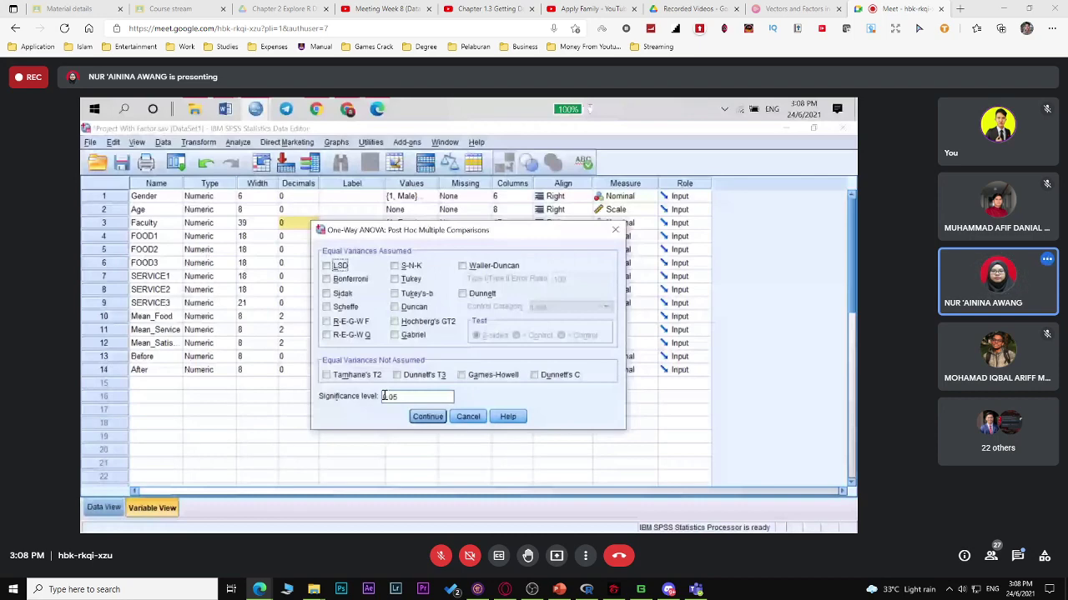
pyautogui.click(423, 419)
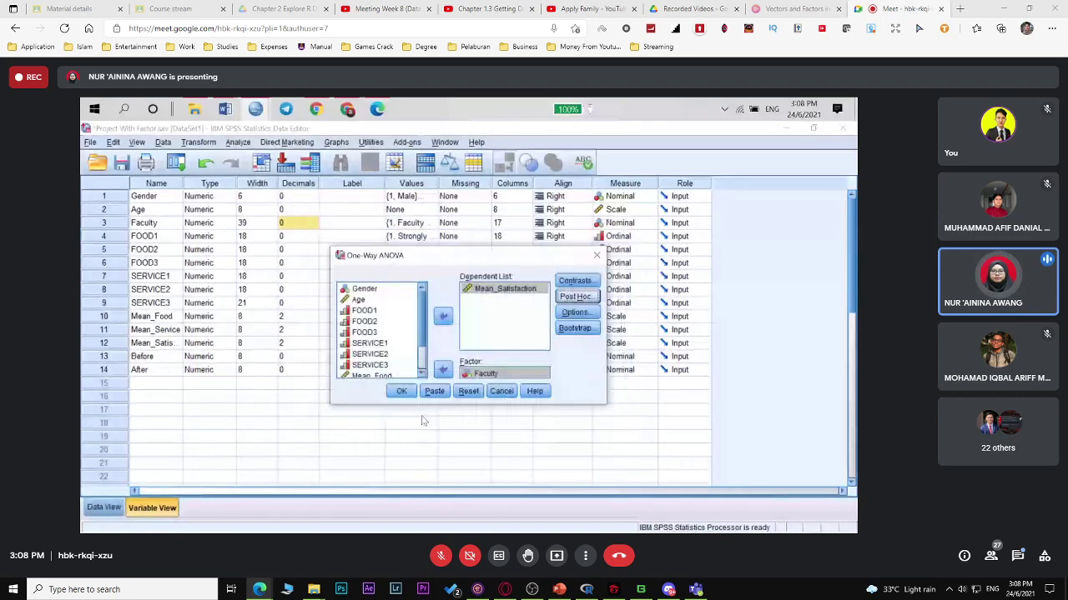
pyautogui.click(575, 312)
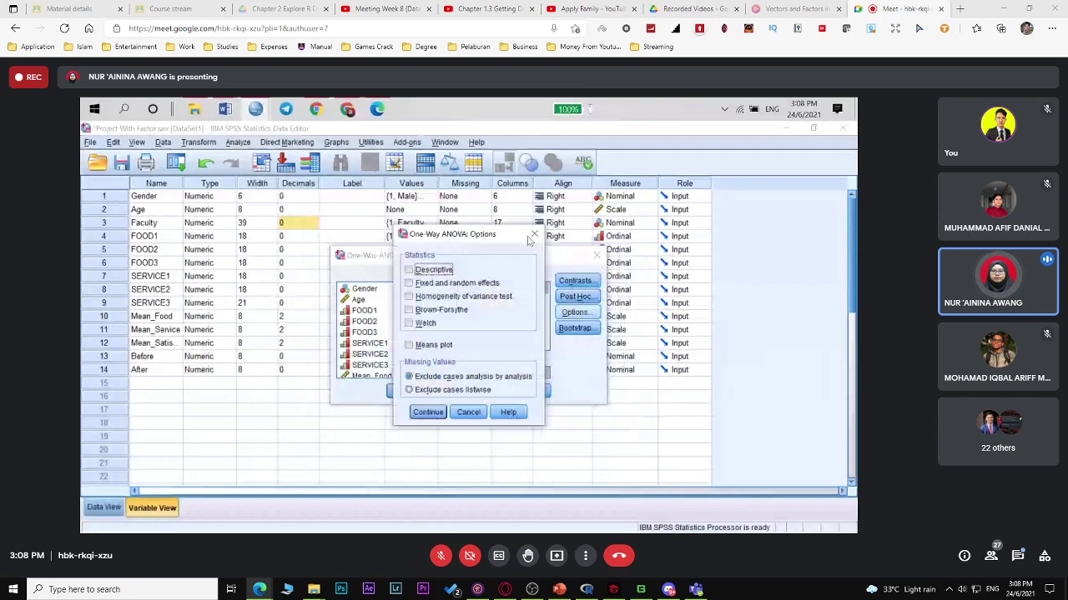
pyautogui.click(428, 412)
pyautogui.click(401, 391)
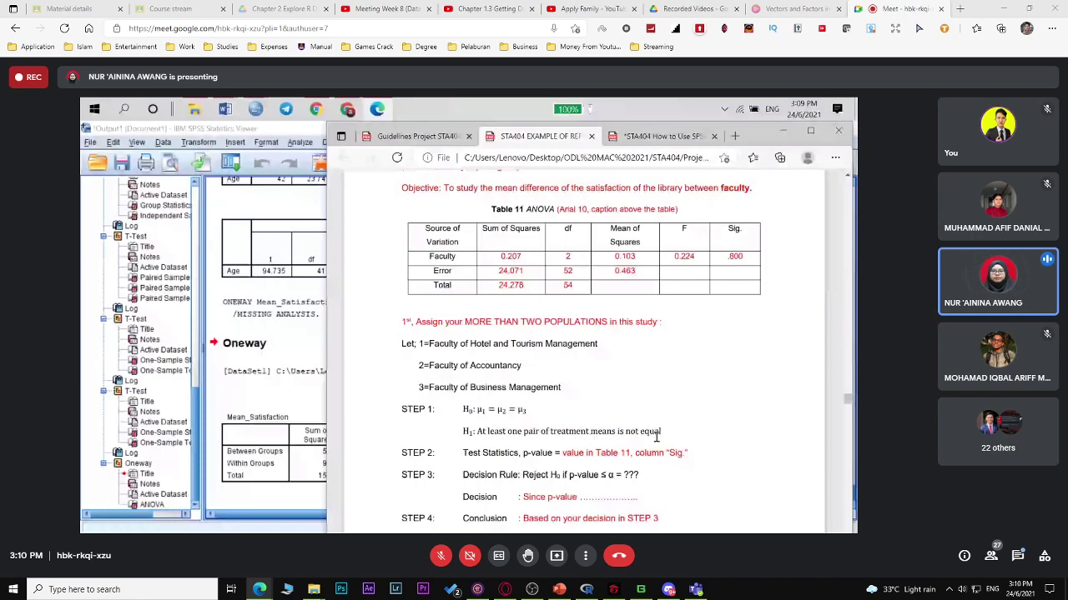
# Read the example report's Analysis of Variance (ANOVA) section in Edge and check the in-call messages in Google Meet.
pyautogui.click(654, 136)
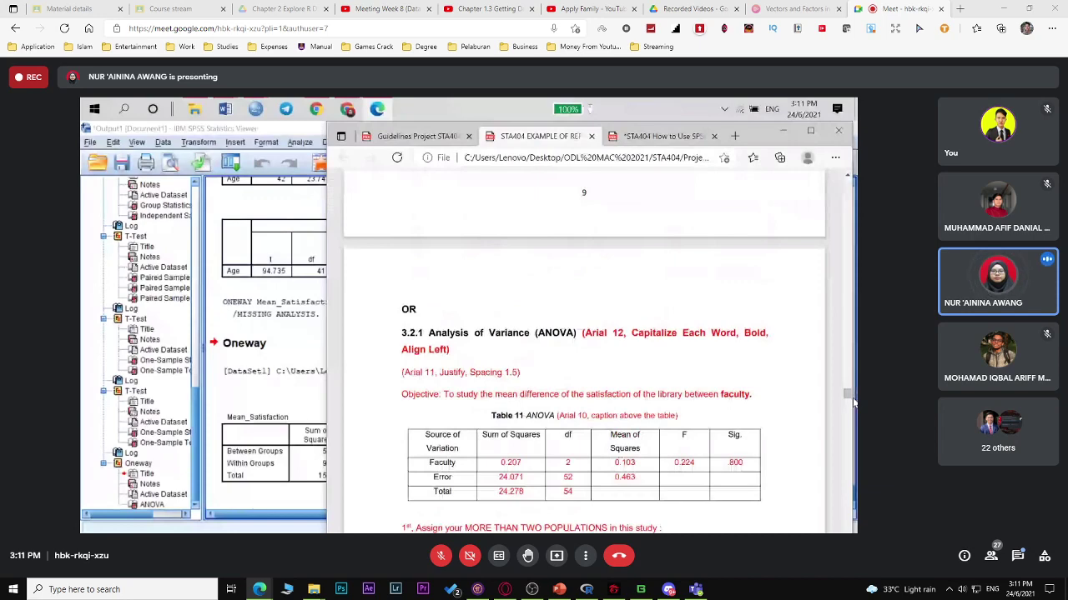
pyautogui.click(1017, 557)
pyautogui.click(1018, 557)
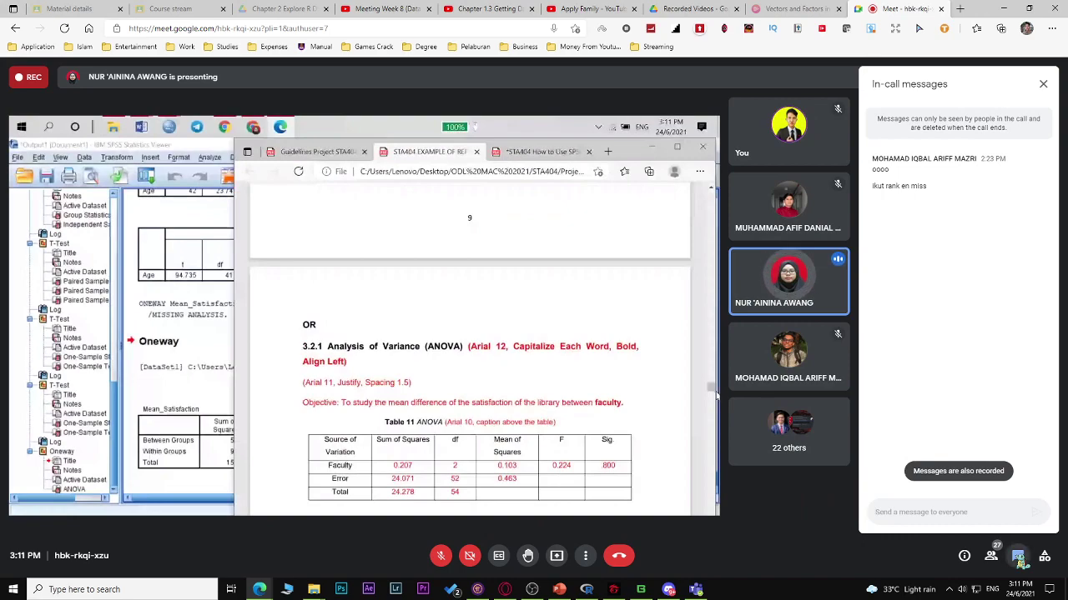
pyautogui.click(1018, 557)
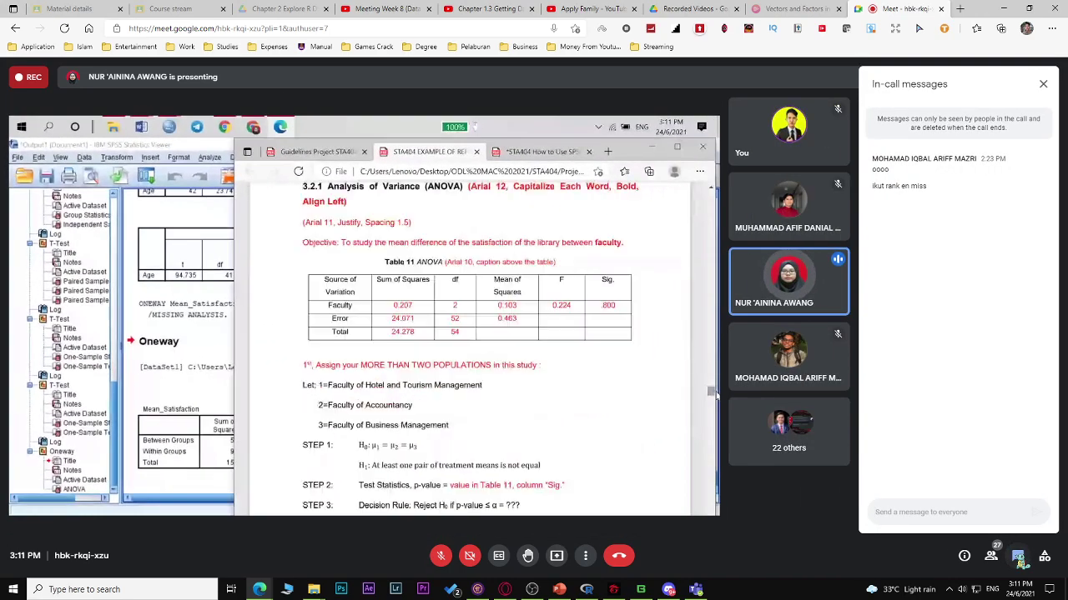
pyautogui.click(1018, 557)
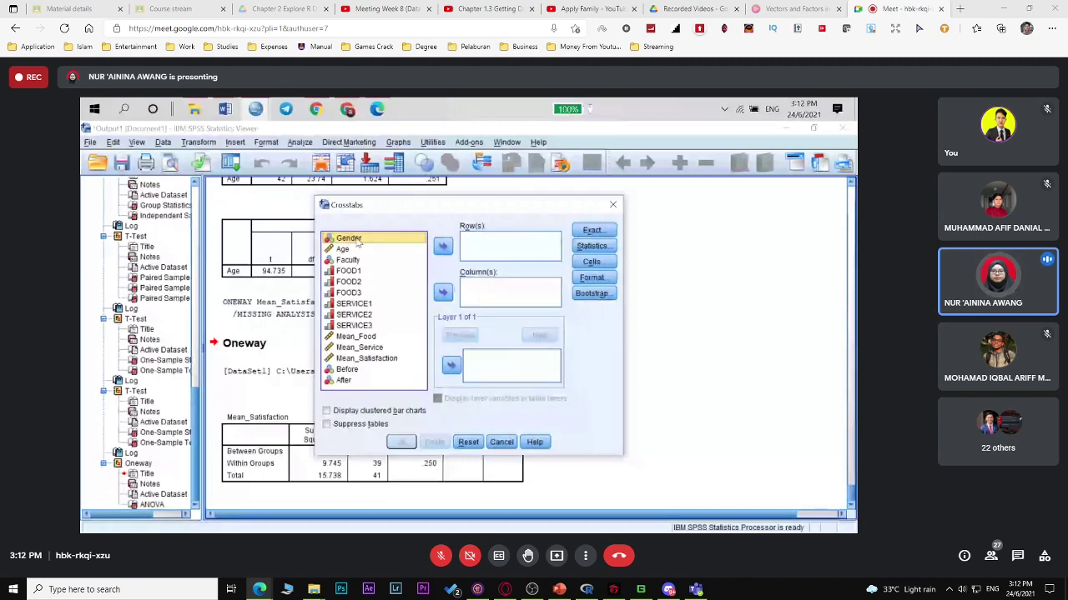
# Set up a Crosstabs analysis in SPSS with Gender in the rows and Faculty in the columns, leaving the exact test settings unchanged.
pyautogui.click(442, 246)
pyautogui.click(443, 291)
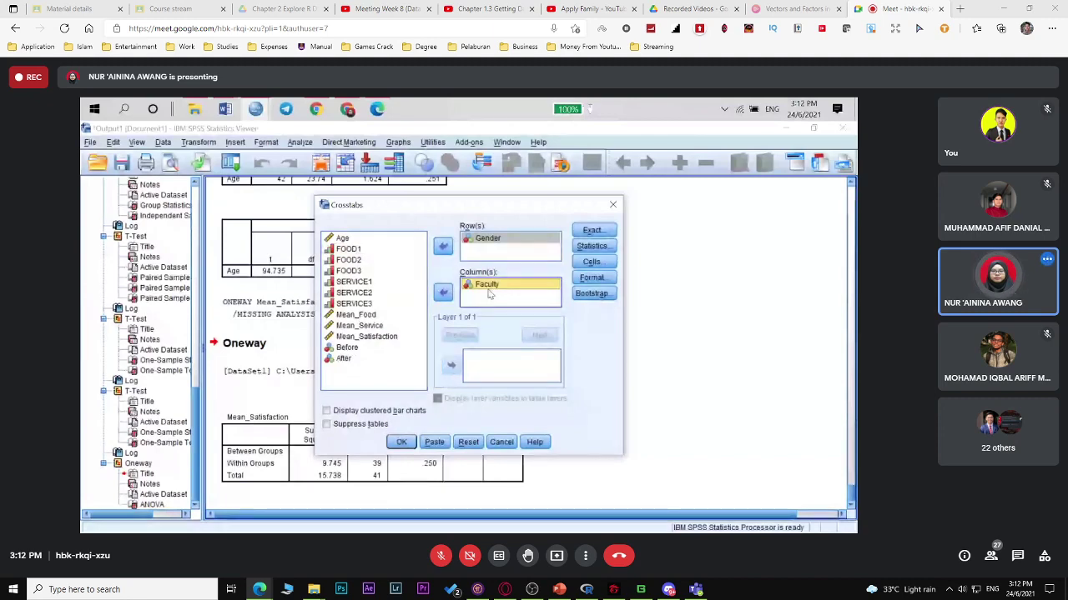
pyautogui.click(587, 230)
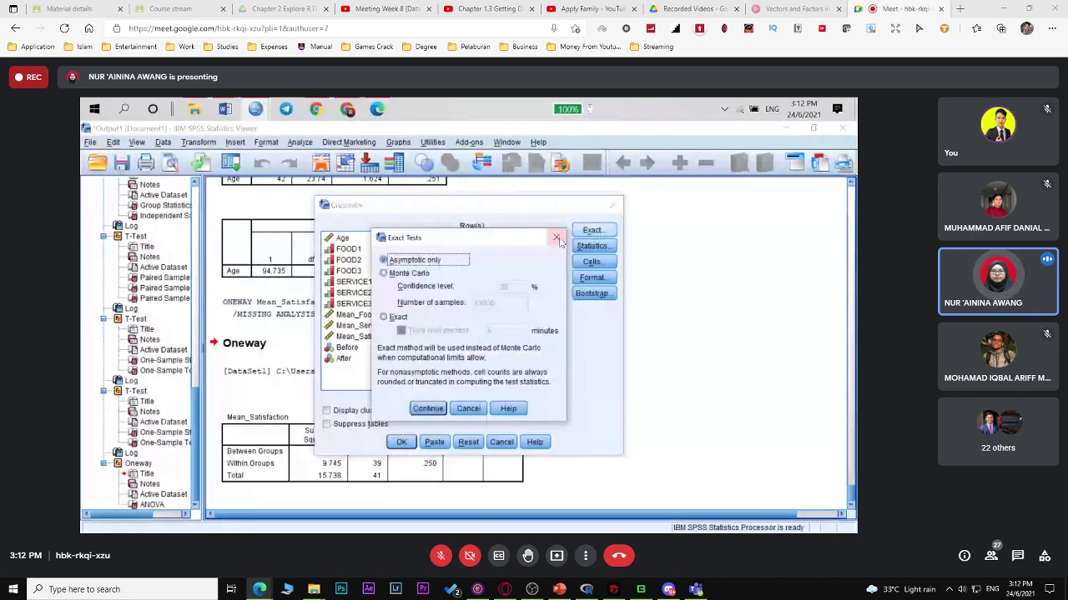
pyautogui.click(556, 238)
# Request the Chi-square statistic and expected counts for the crosstab, run it, and review the Chi-Square Tests output.
pyautogui.click(591, 246)
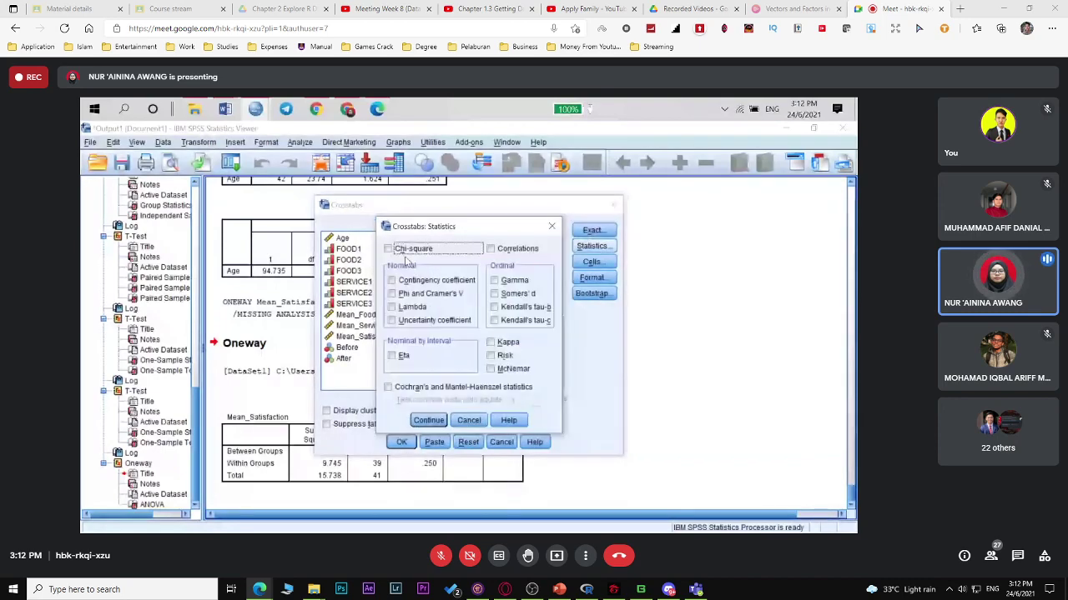
pyautogui.click(408, 250)
pyautogui.click(428, 420)
pyautogui.click(591, 262)
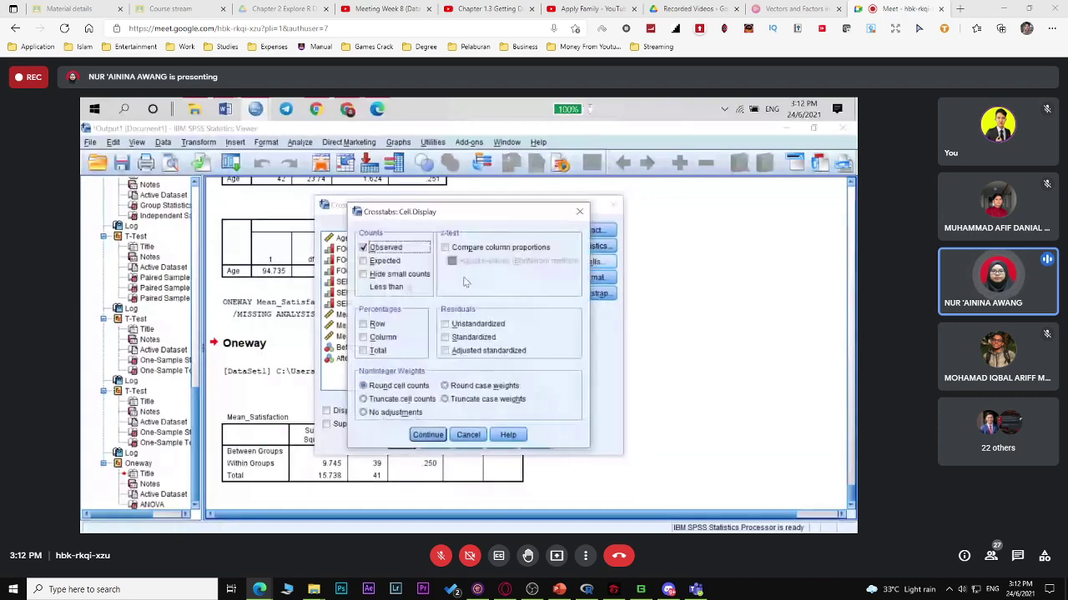
pyautogui.click(364, 261)
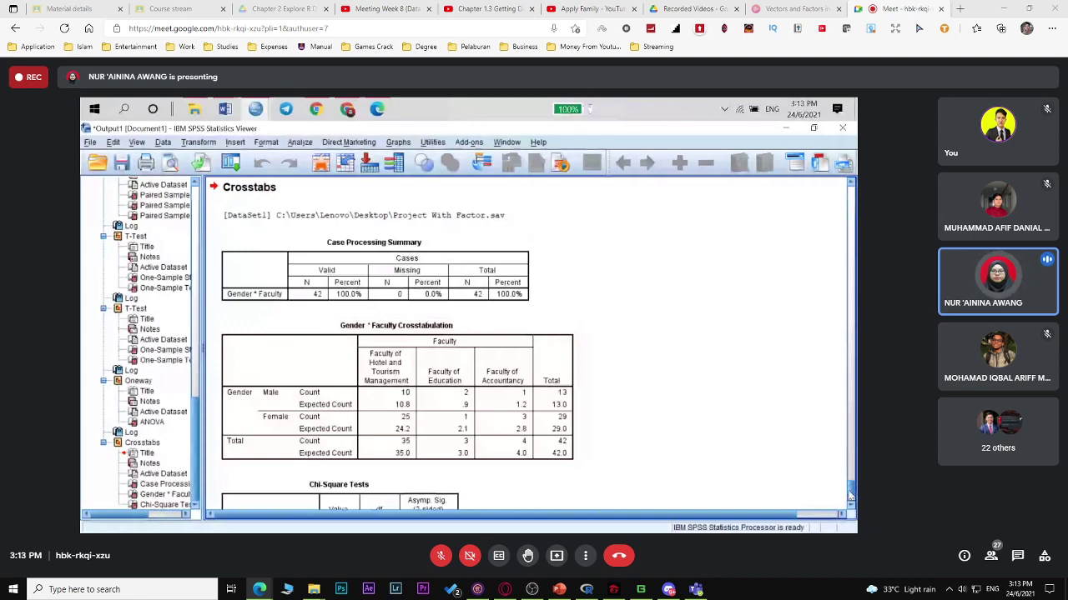
pyautogui.scroll(-3, 426, 315)
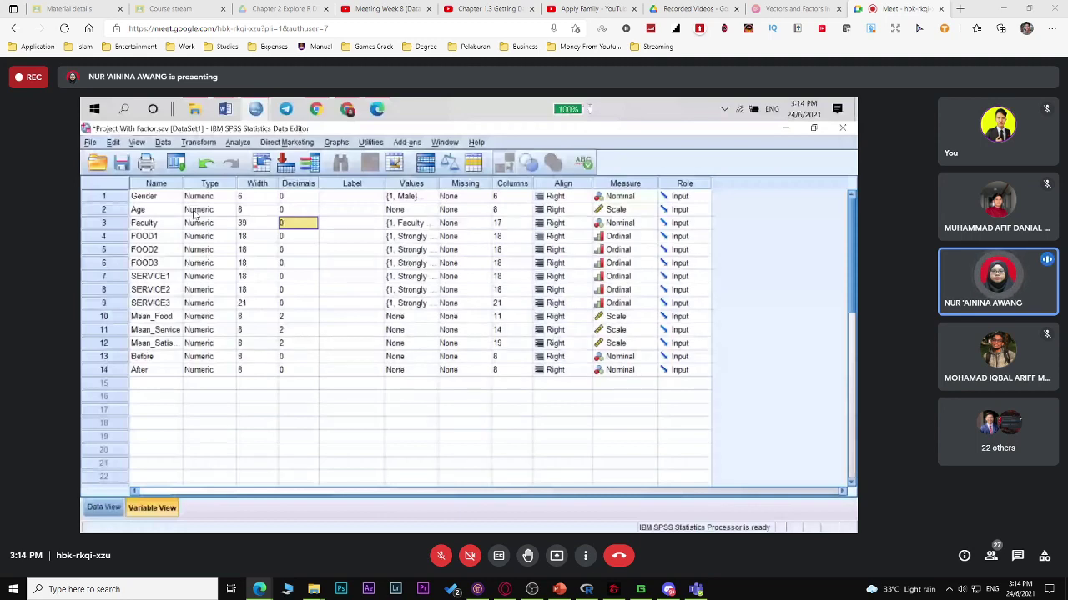
# Set up a simple scatterplot with Mean_Satisfaction on the Y axis and Mean_Food on the X axis.
pyautogui.click(336, 144)
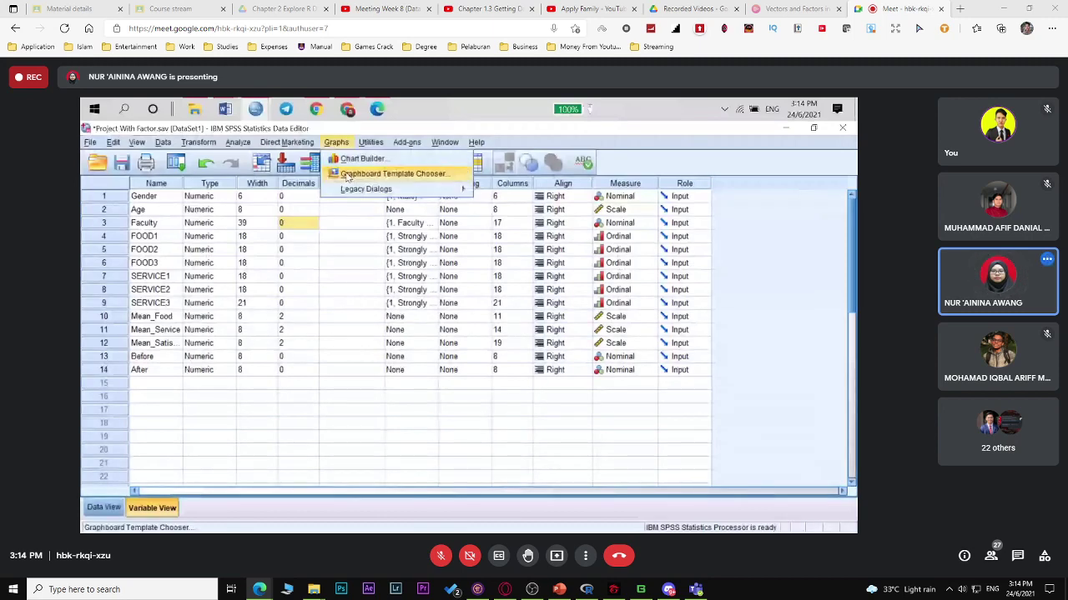
pyautogui.moveTo(376, 190)
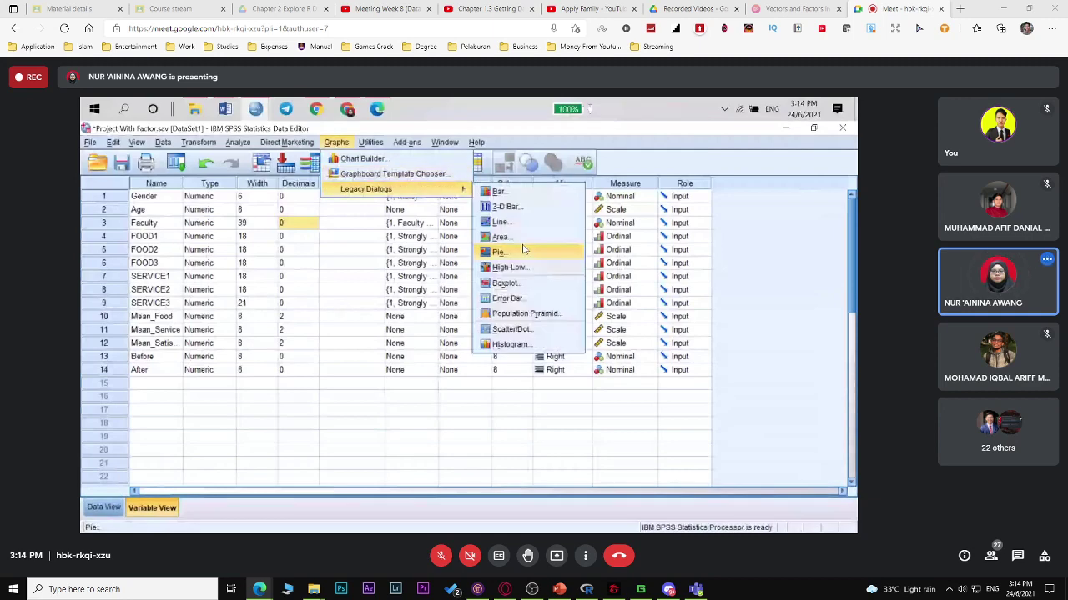
pyautogui.click(512, 330)
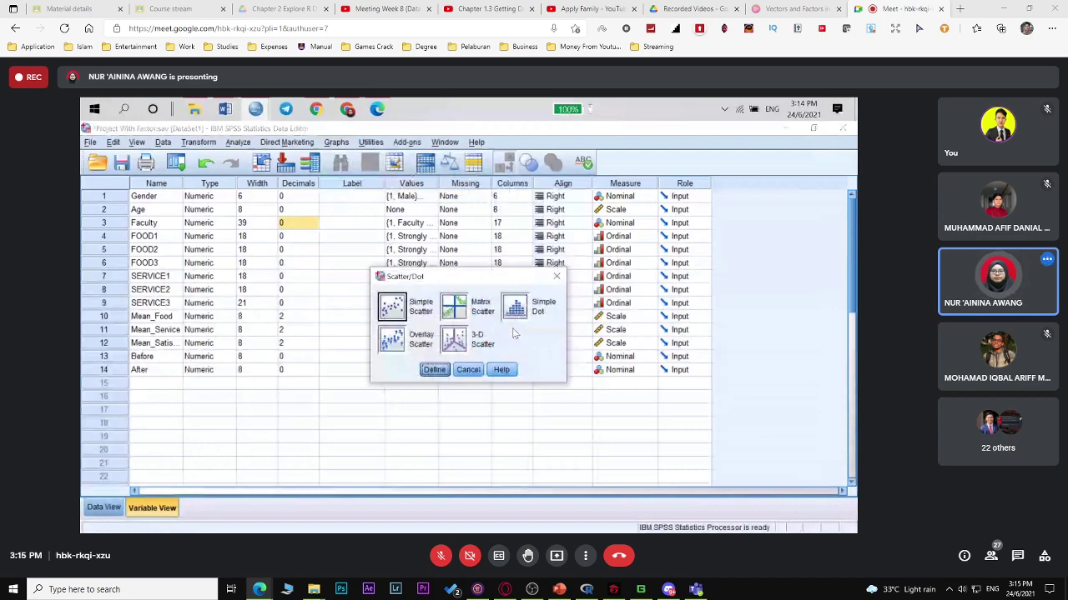
pyautogui.press('Return')
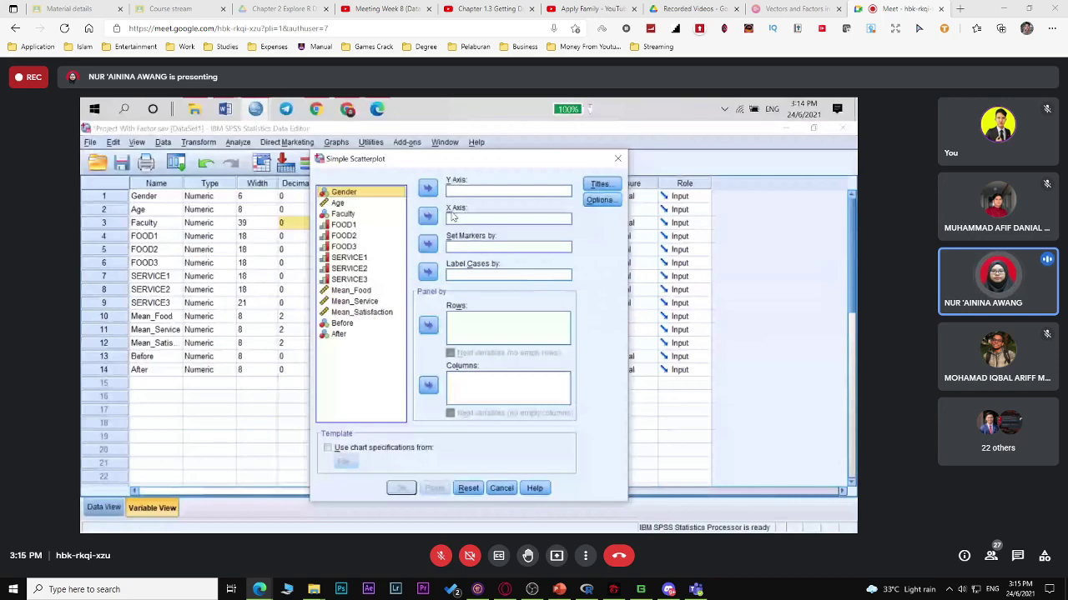
pyautogui.doubleClick(361, 312)
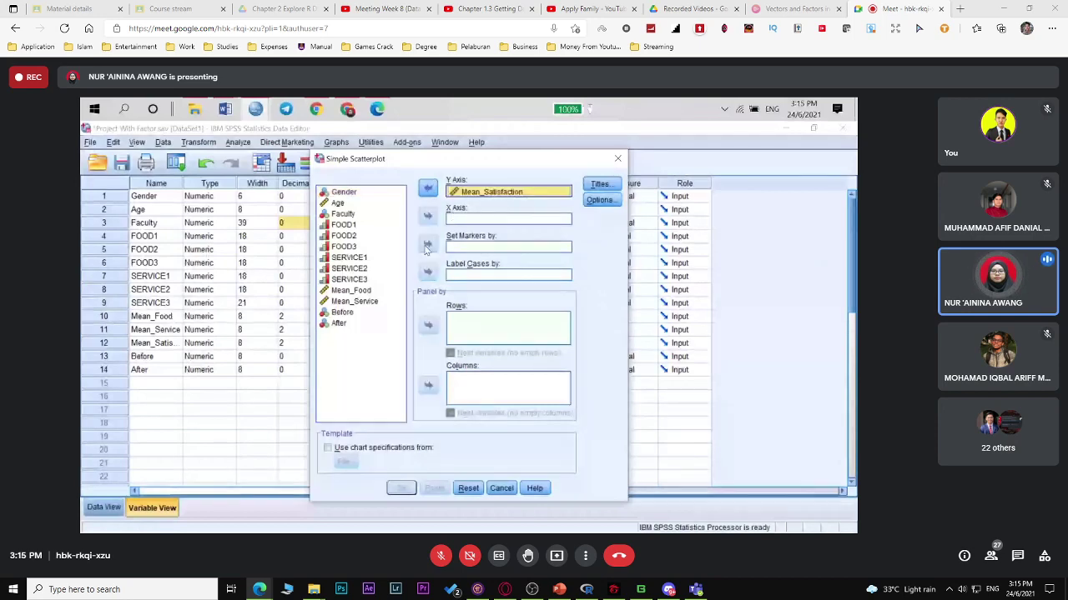
pyautogui.click(427, 216)
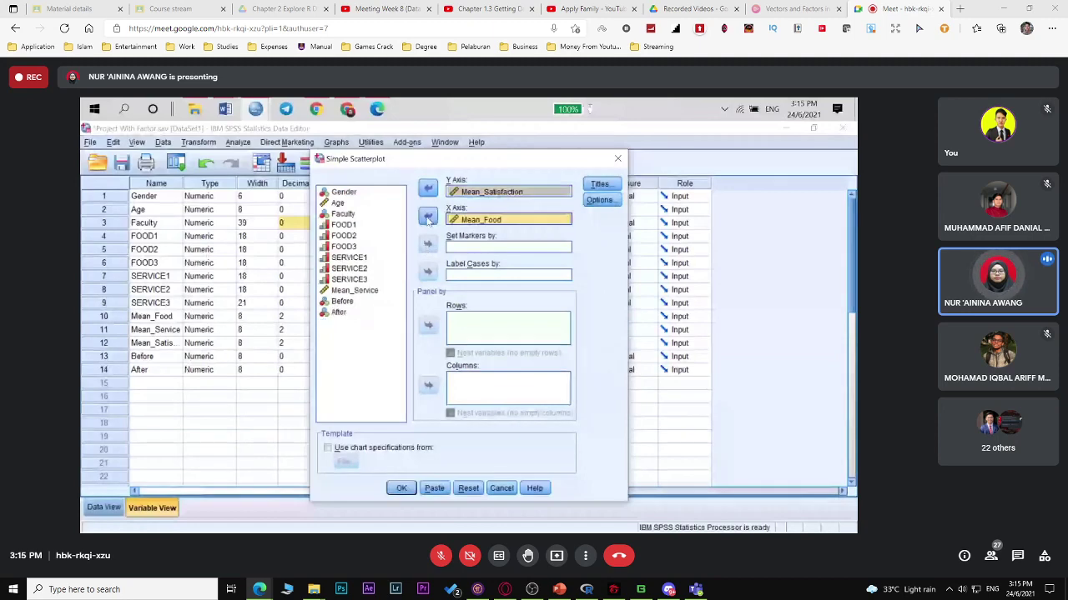
# Title the scatterplot "Mean_Satisfaction vs Mean_Food", generate it, and inspect the resulting chart in the output.
pyautogui.click(599, 184)
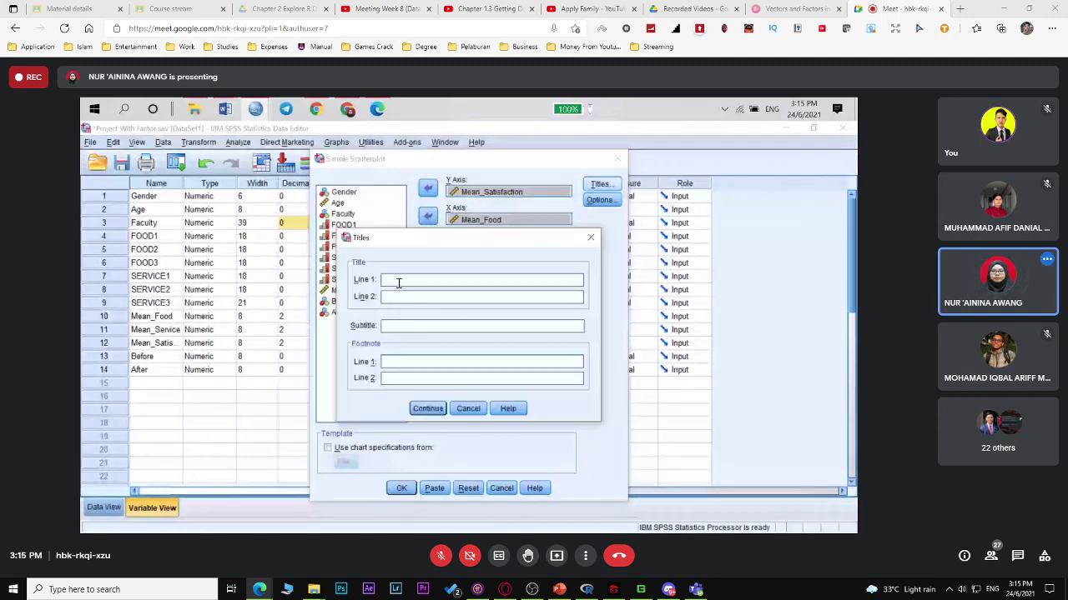
pyautogui.write('Mean_ Satis')
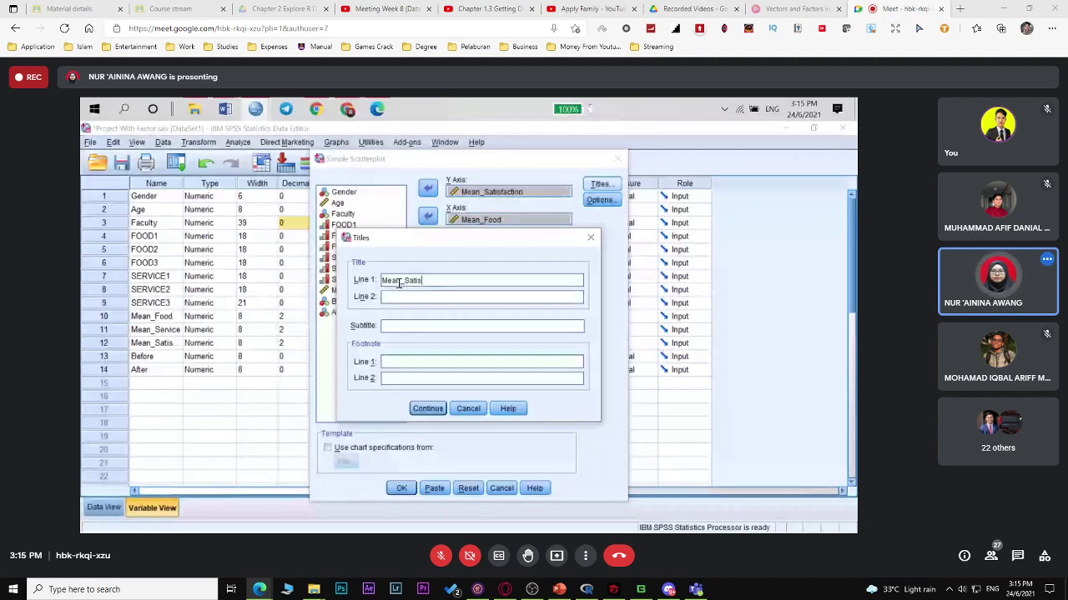
pyautogui.write('faction vs Mean_Food')
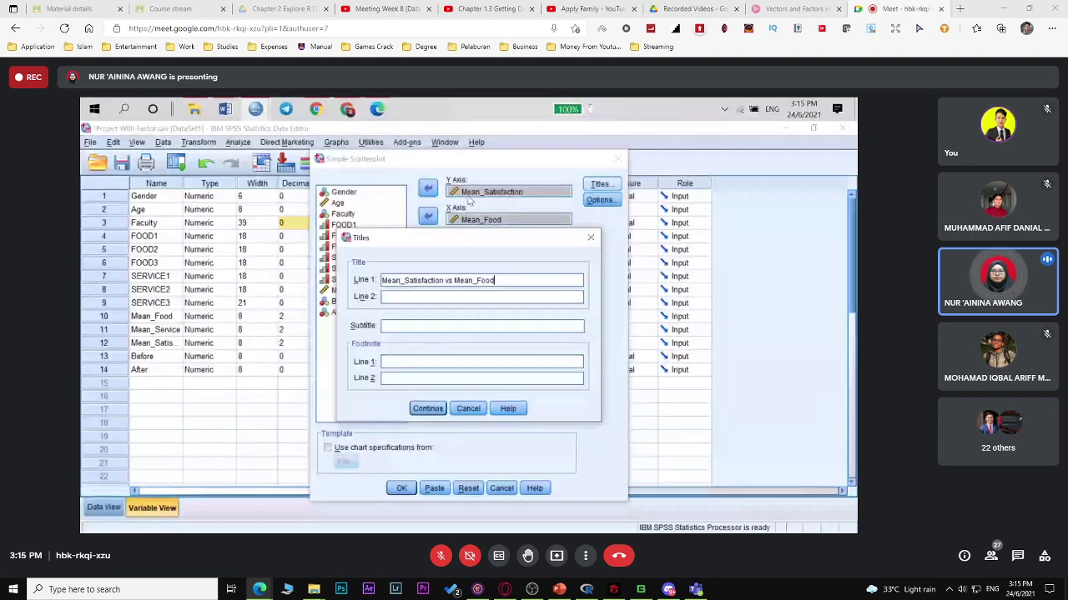
pyautogui.click(427, 408)
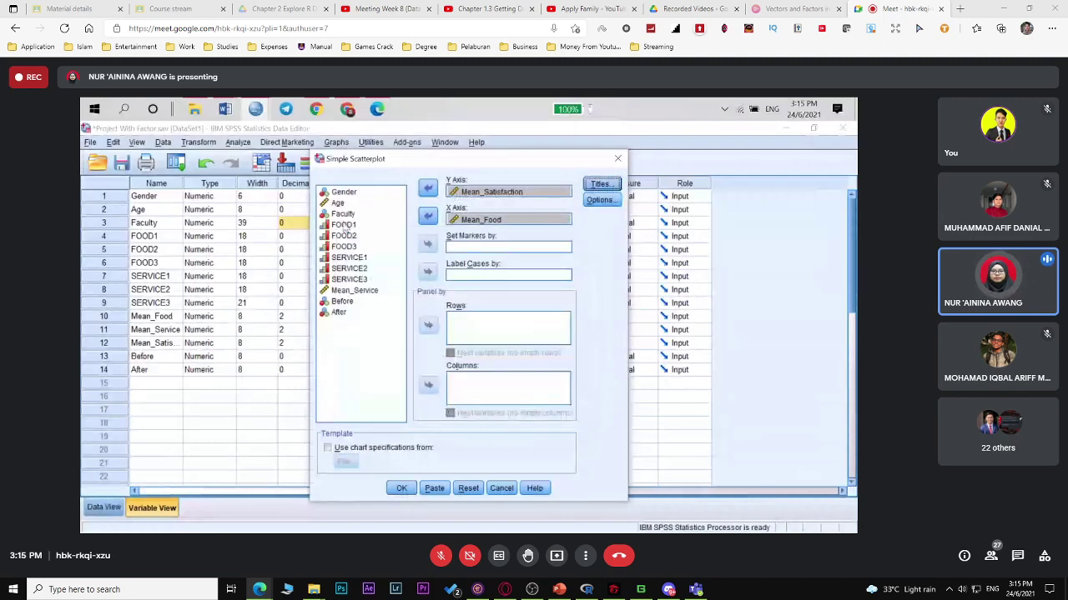
pyautogui.click(465, 195)
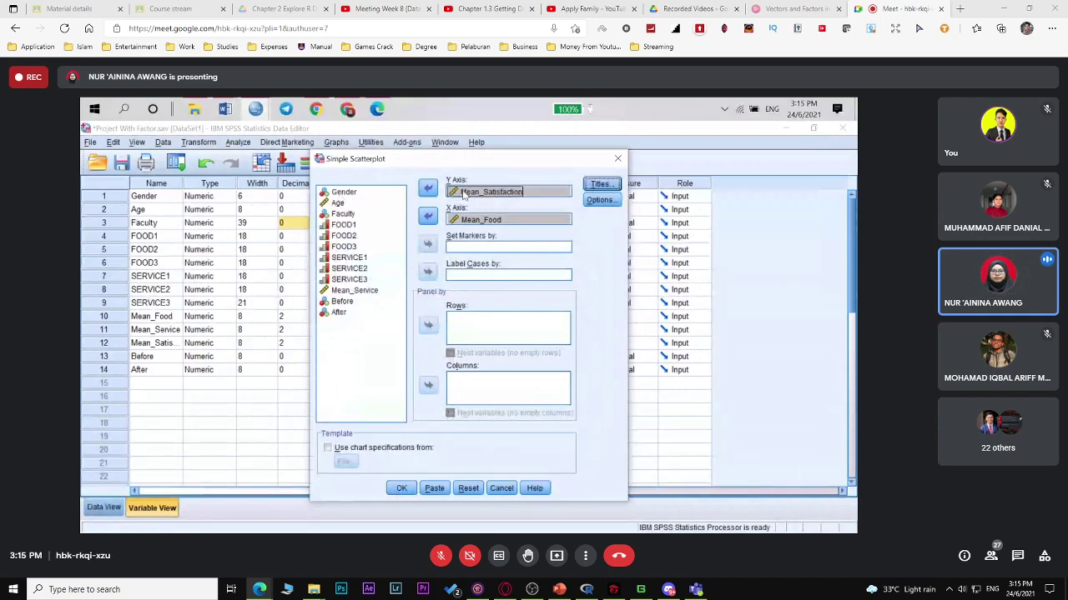
pyautogui.click(454, 221)
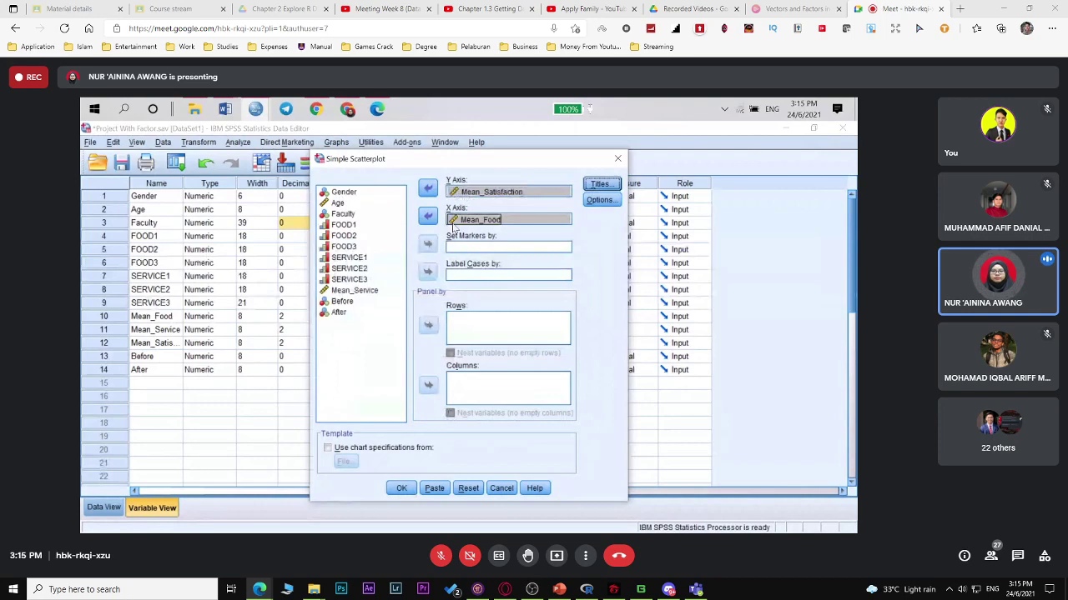
pyautogui.hotkey('shift', 'Tab')
pyautogui.click(401, 491)
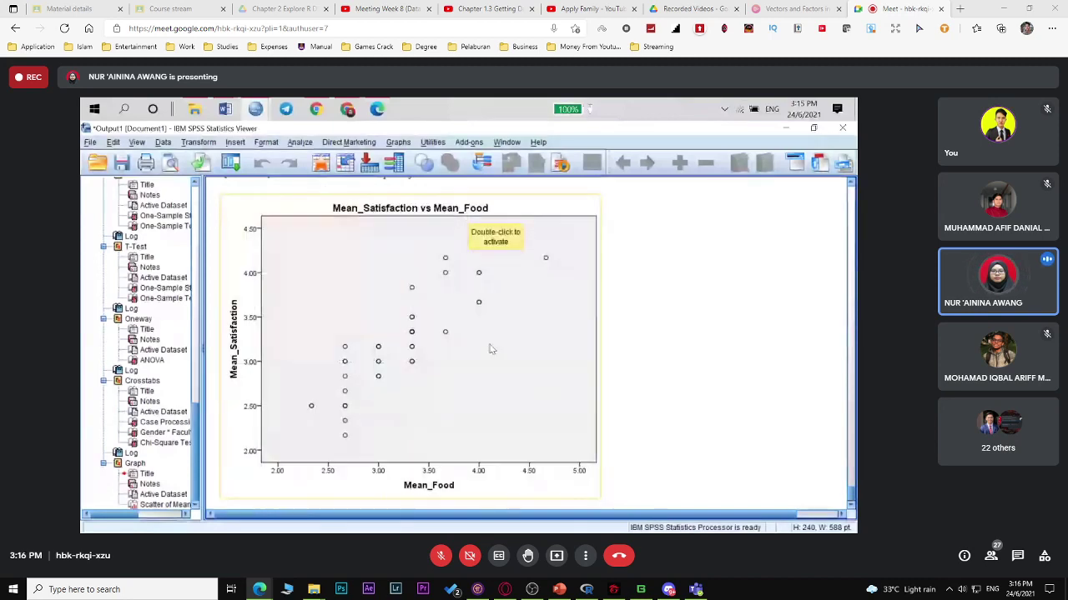
pyautogui.click(211, 368)
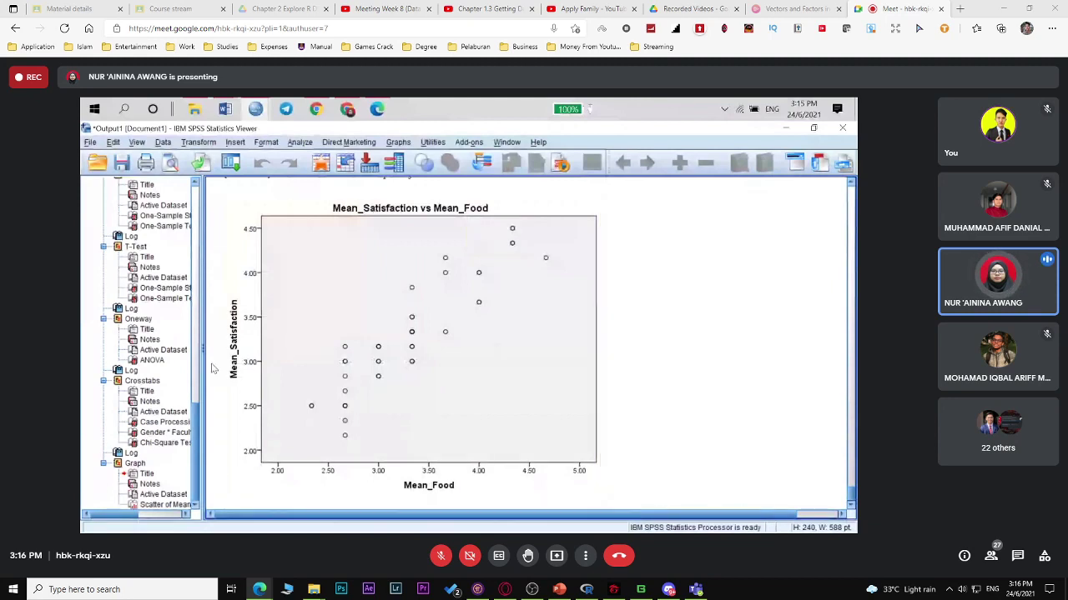
pyautogui.click(465, 264)
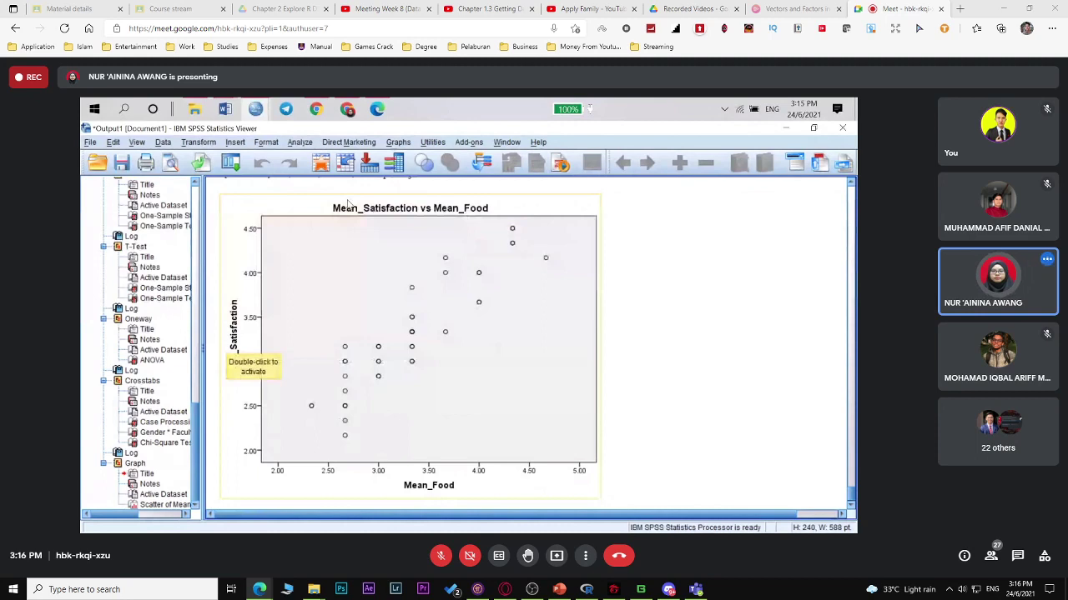
# Check the guide's regression instructions in Edge, and run a linear regression in SPSS with Mean_Satisfaction as dependent and Mean_Food as independent variable.
pyautogui.hotkey('alt', 'Tab')
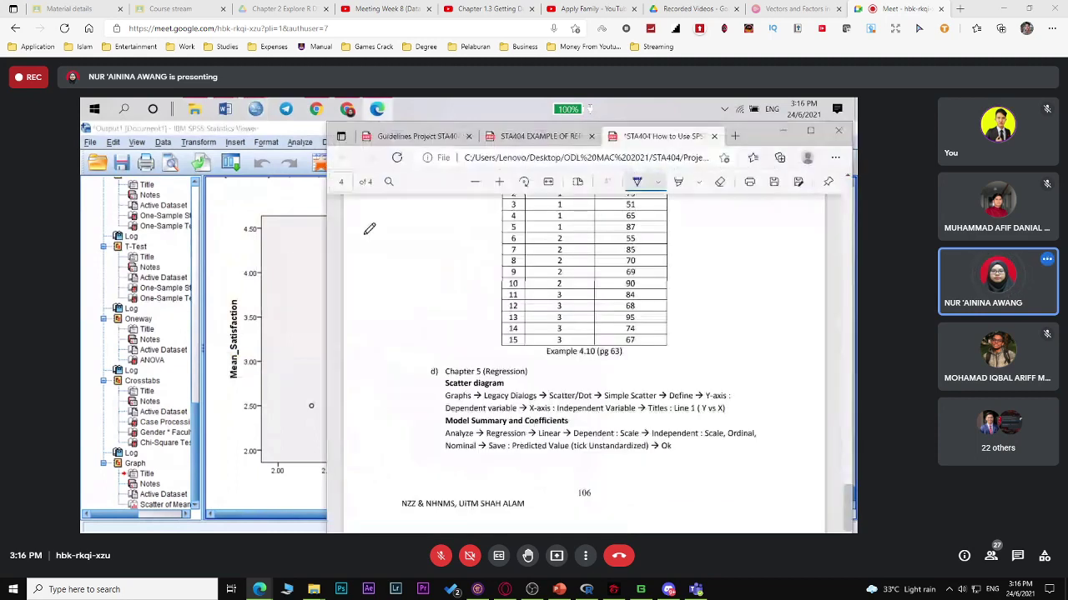
pyautogui.click(292, 201)
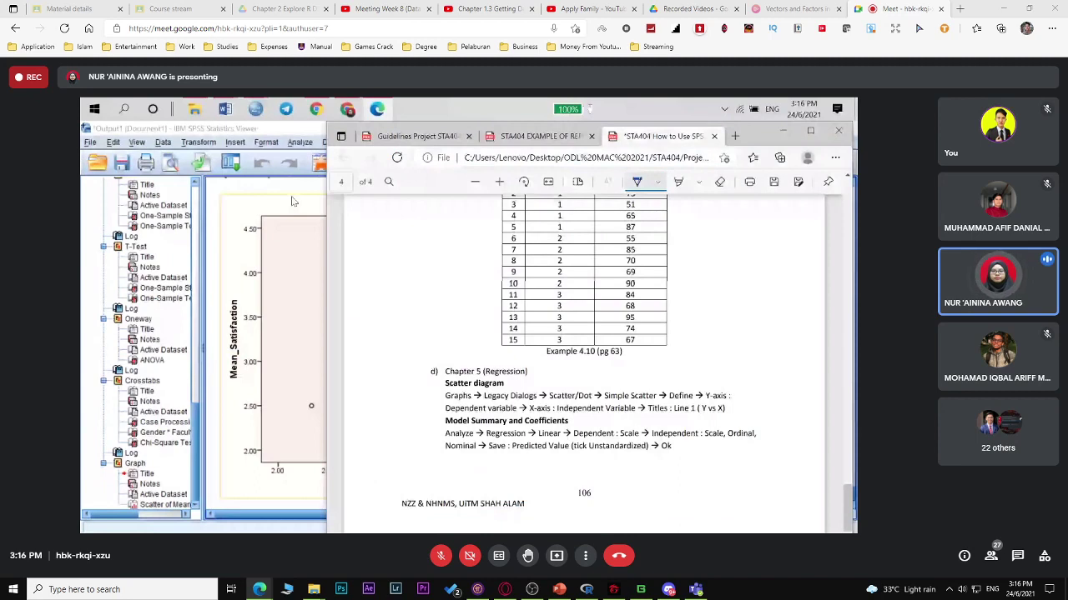
pyautogui.click(299, 142)
pyautogui.moveTo(334, 270)
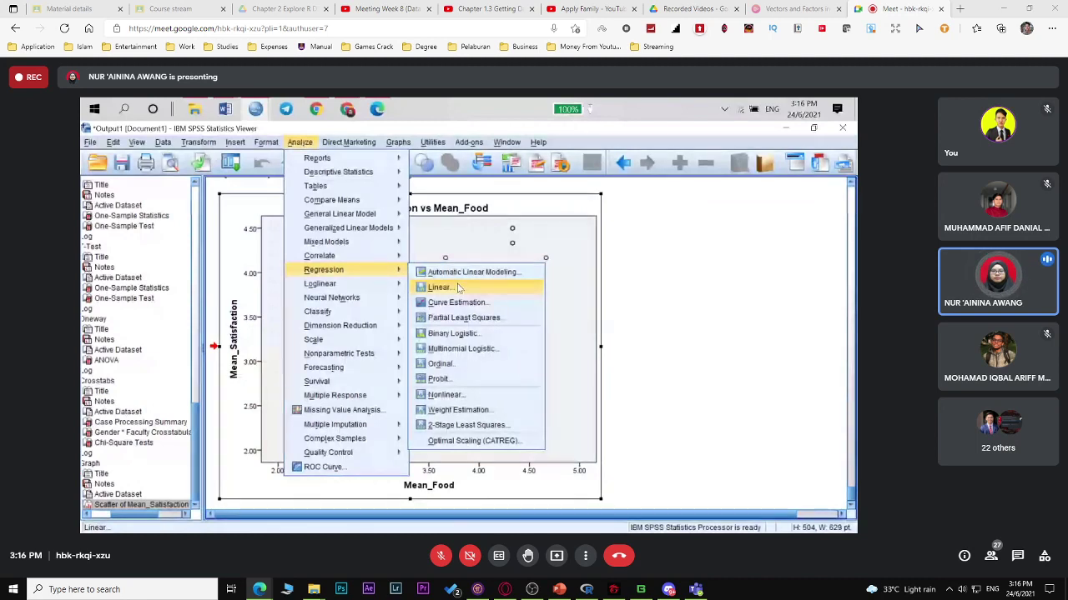
pyautogui.click(458, 288)
pyautogui.doubleClick(383, 358)
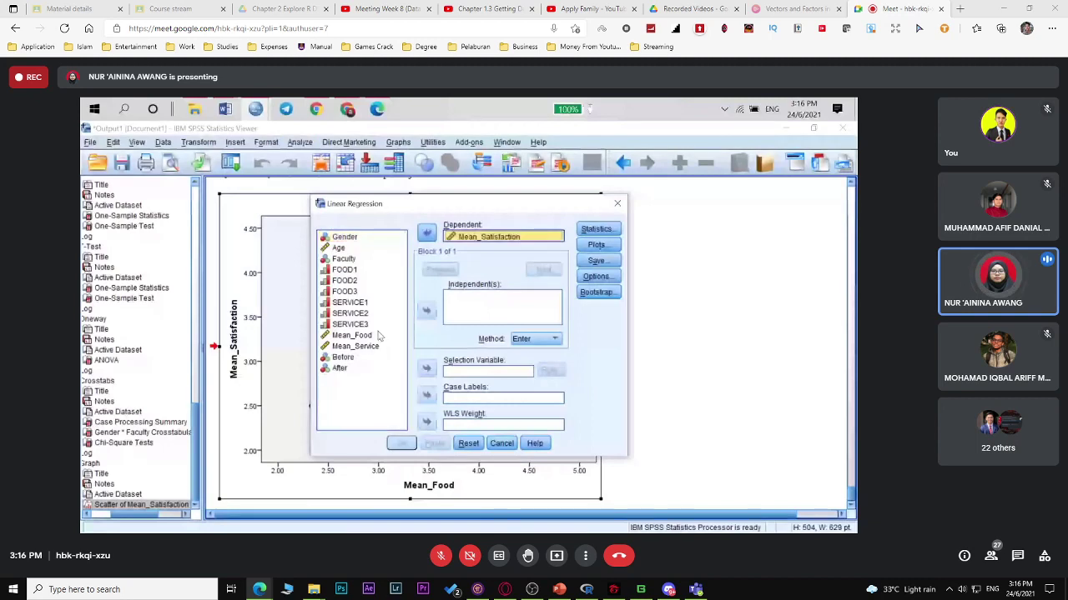
pyautogui.click(375, 335)
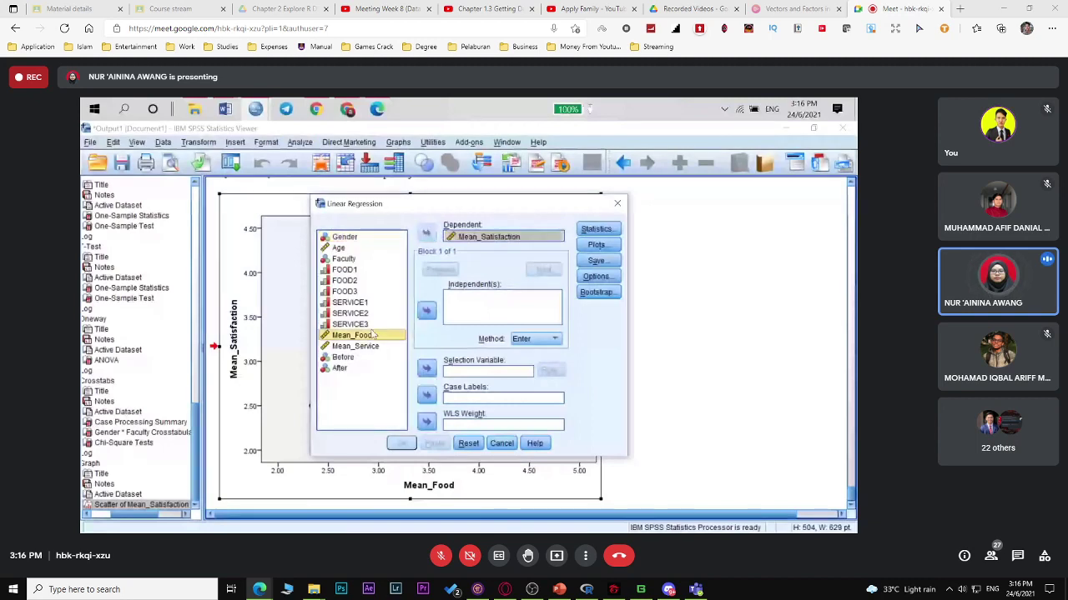
pyautogui.click(426, 310)
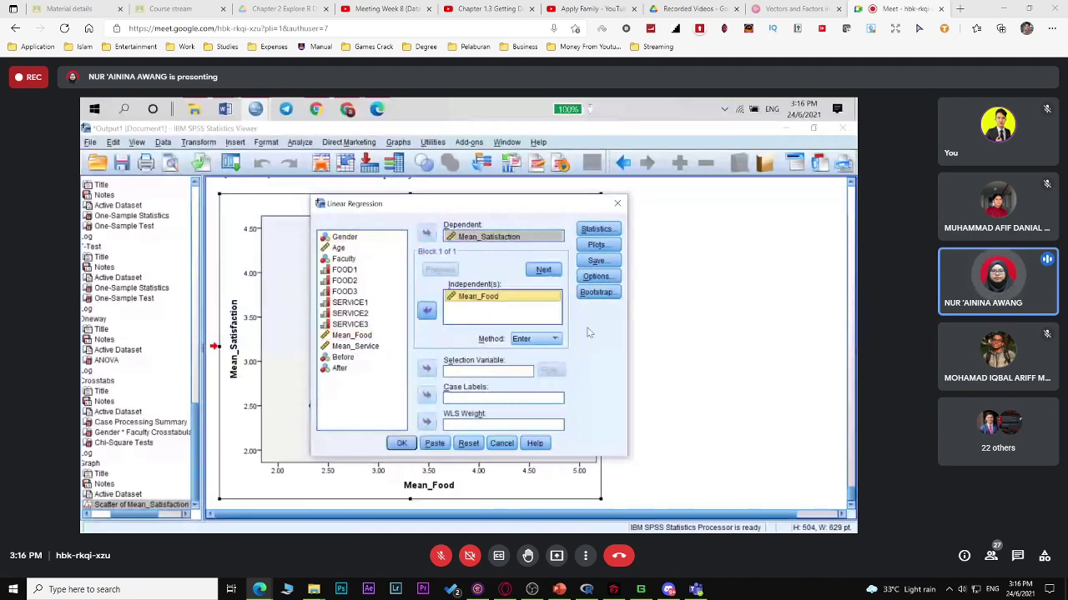
pyautogui.click(401, 443)
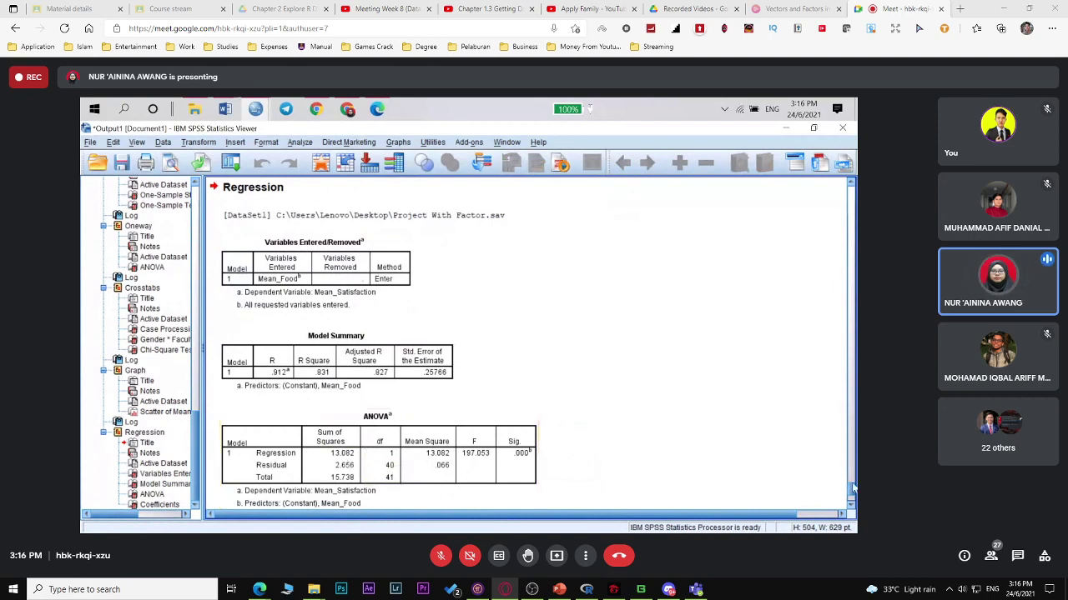
# Review the regression's Model Summary, ANOVA and Coefficients tables, and switch to the SPSS guide in Edge.
pyautogui.scroll(-3, 852, 494)
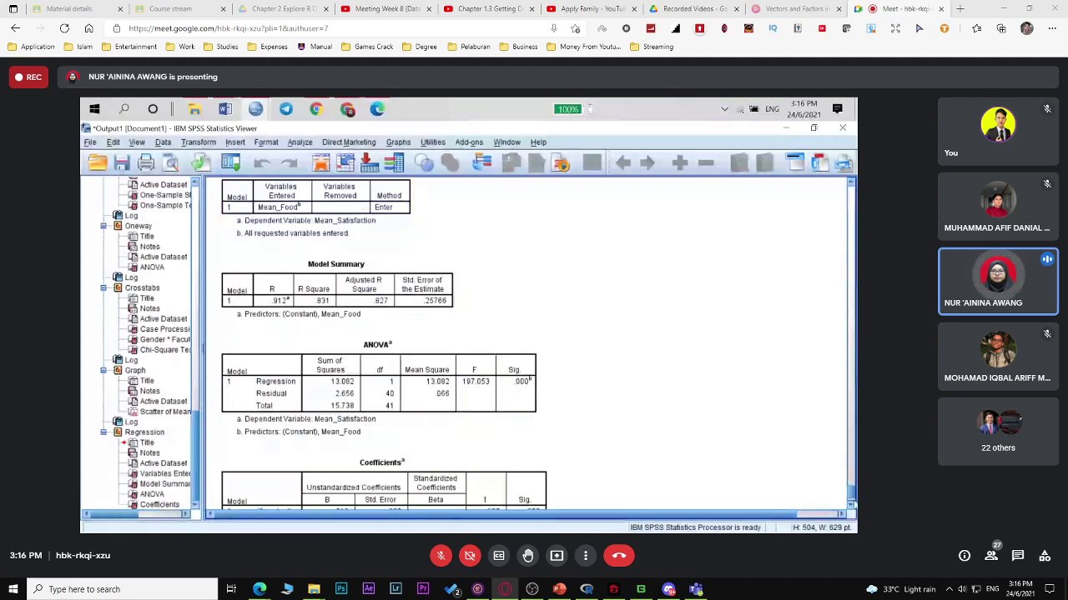
pyautogui.click(850, 499)
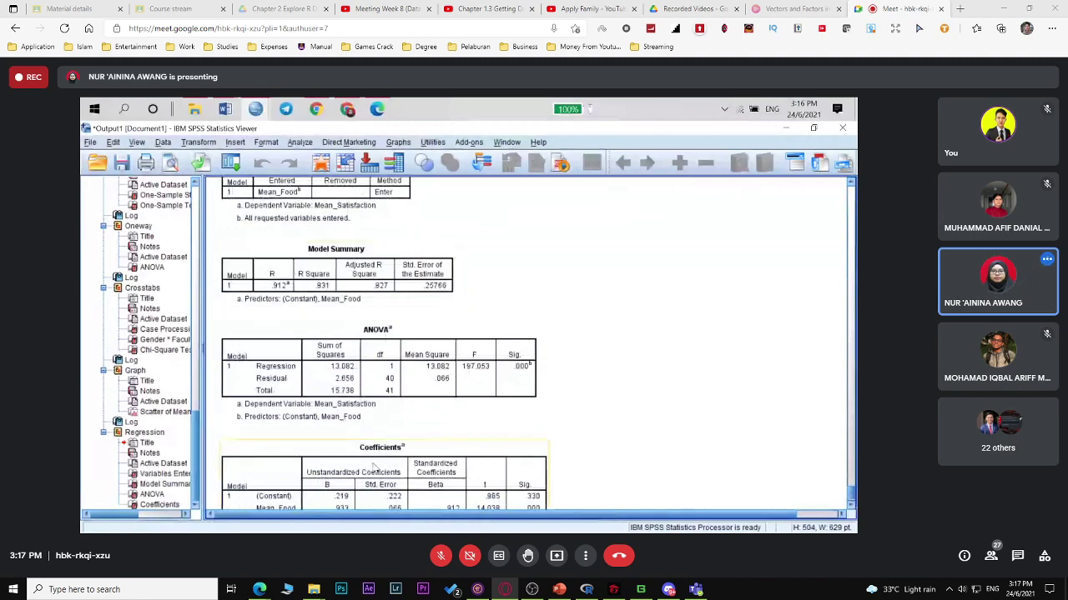
pyautogui.click(378, 110)
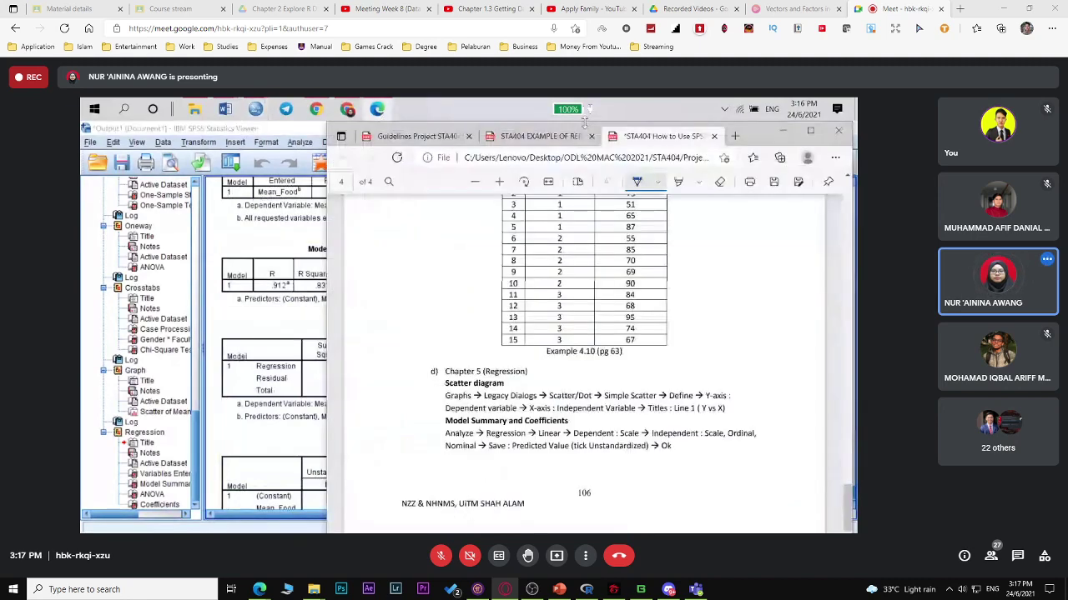